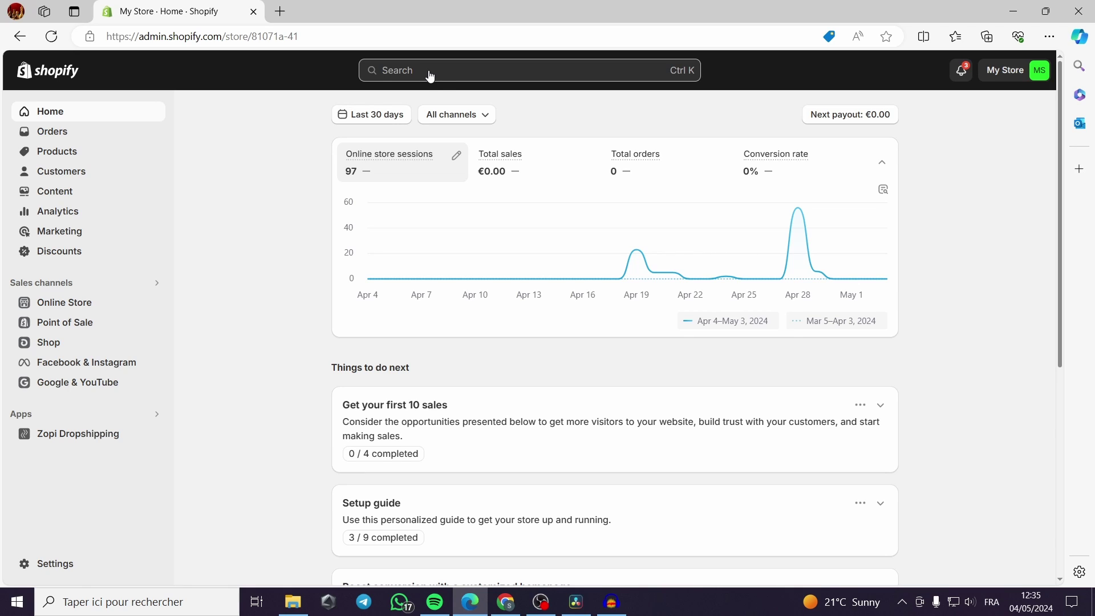
# - Search the Shopify App Store for "upsell" apps from the store admin
pyautogui.click(430, 76)
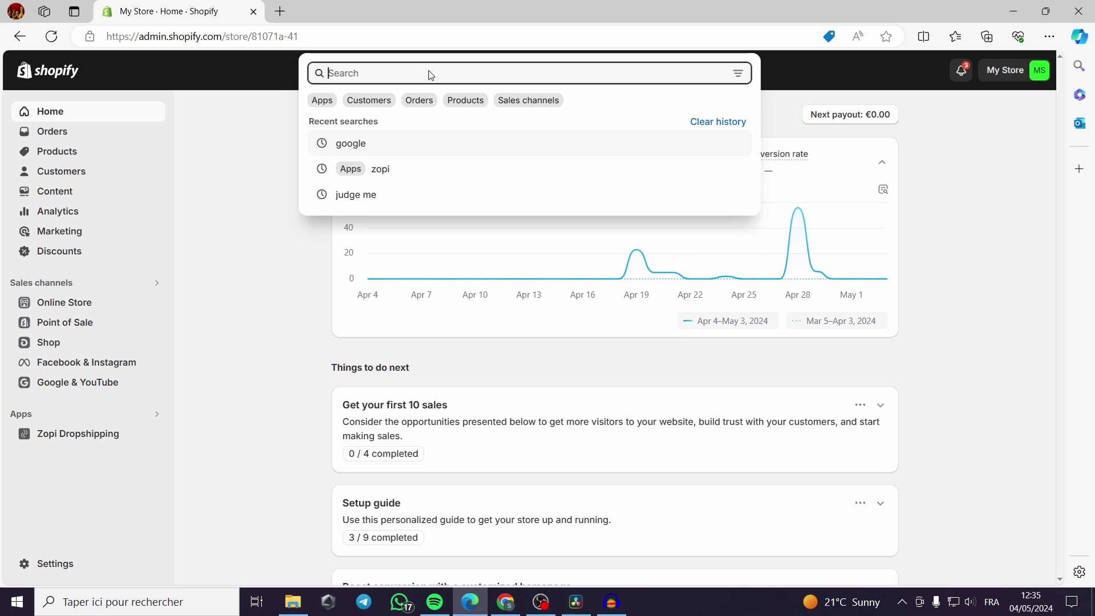
pyautogui.write('ups')
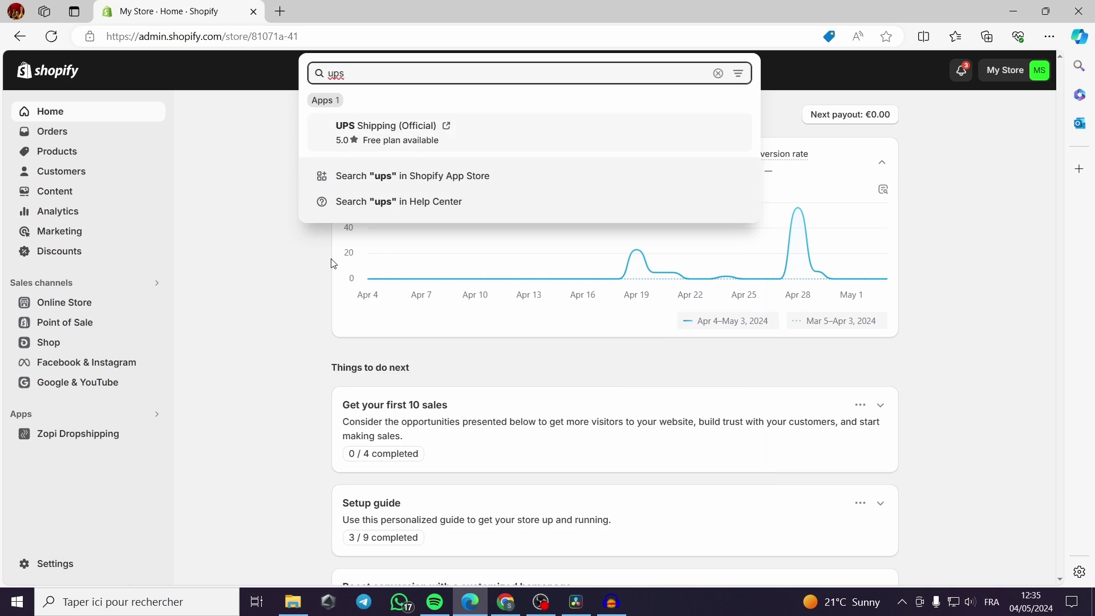
pyautogui.write('a')
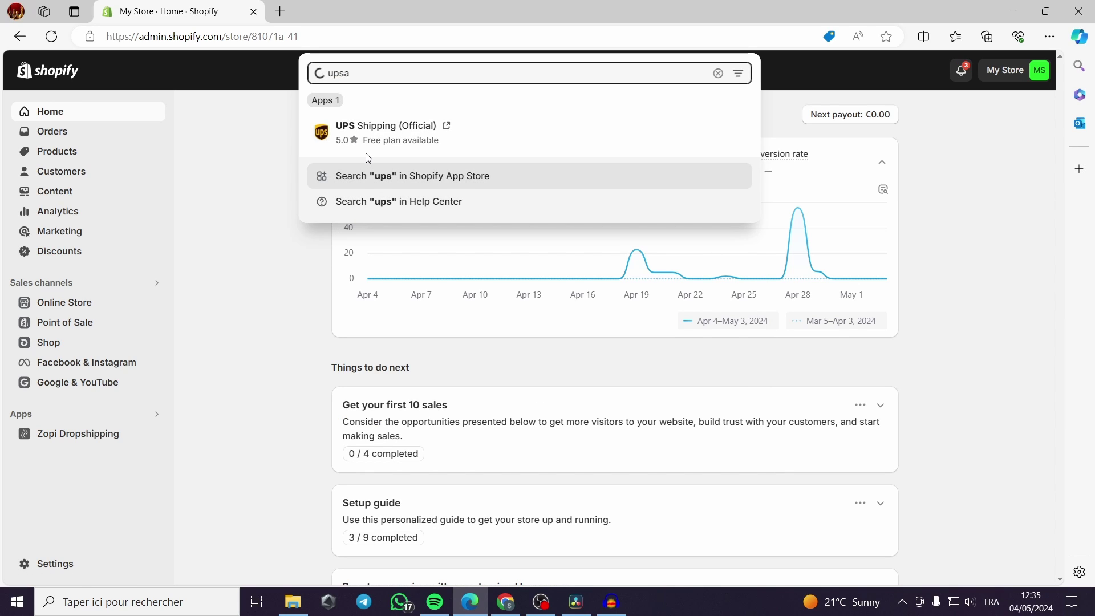
pyautogui.write('ll')
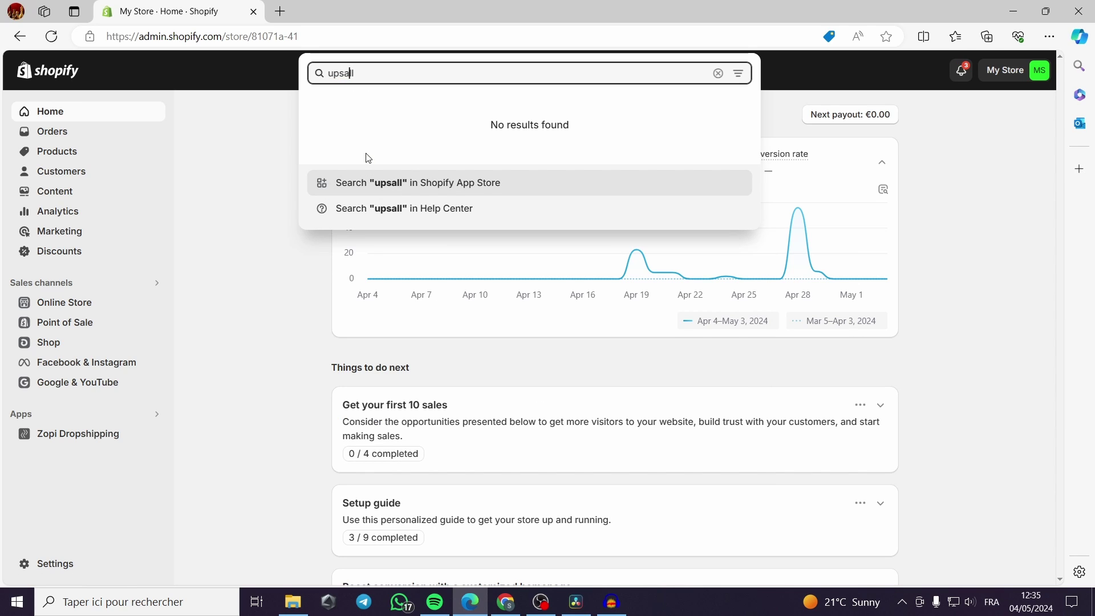
pyautogui.press('BackSpace')
pyautogui.press('BackSpace')
pyautogui.press('BackSpace')
pyautogui.write('ell')
pyautogui.press('Return')
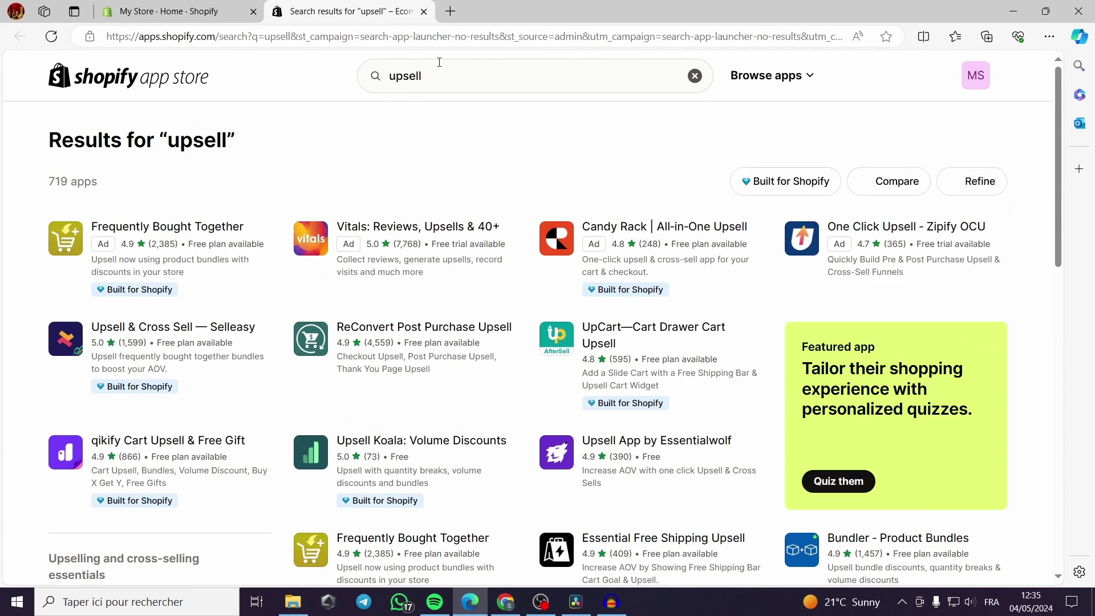
# - Install the Upsell & Cross Sell — Selleasy app on the store, granting the requested data access
pyautogui.click(220, 330)
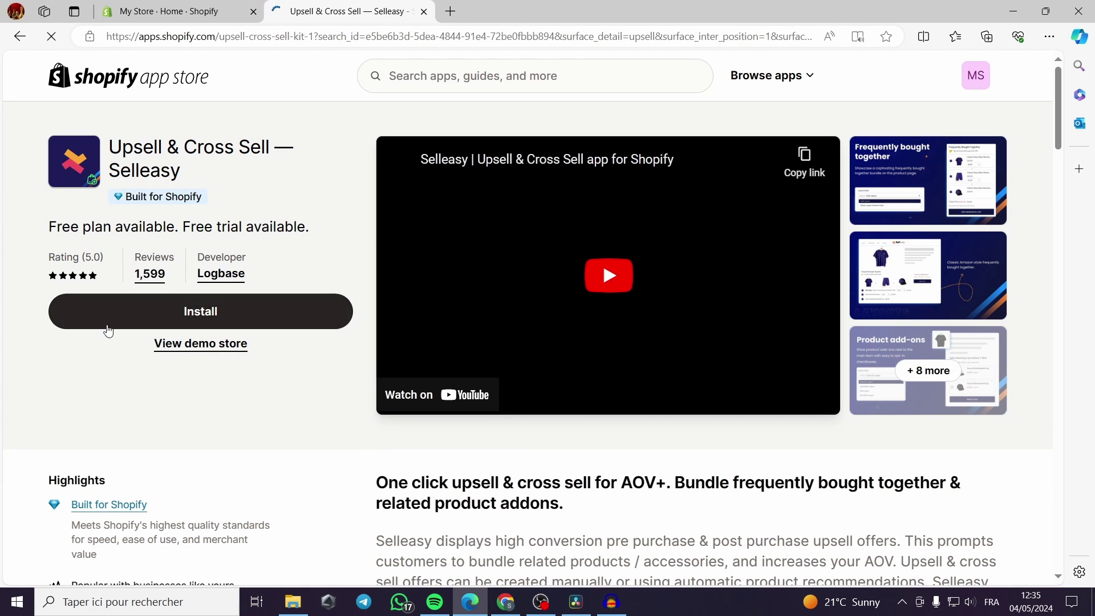
pyautogui.click(228, 313)
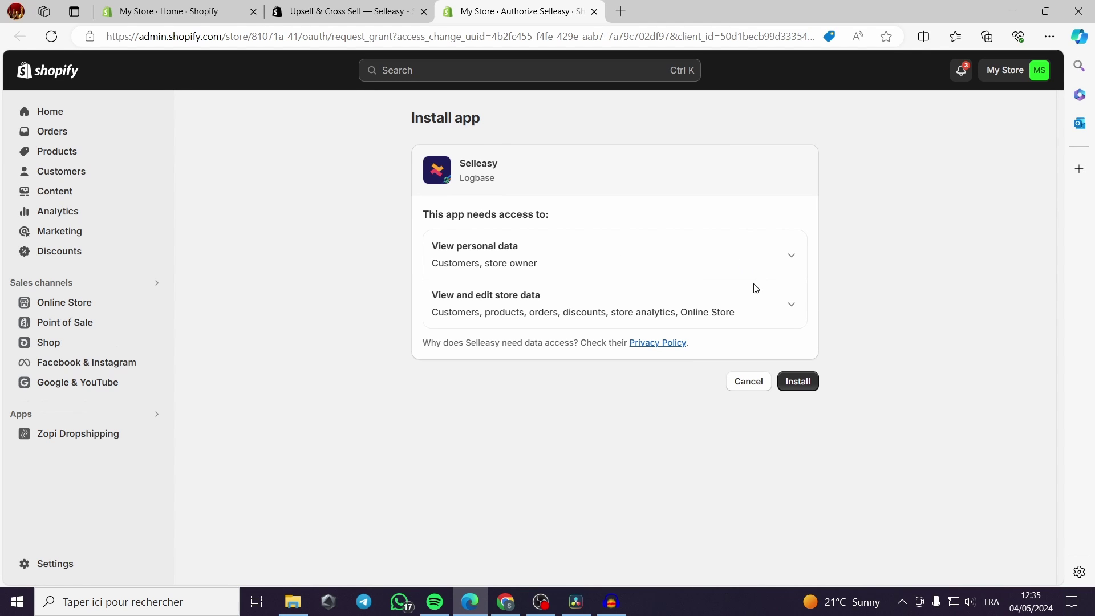
pyautogui.click(798, 385)
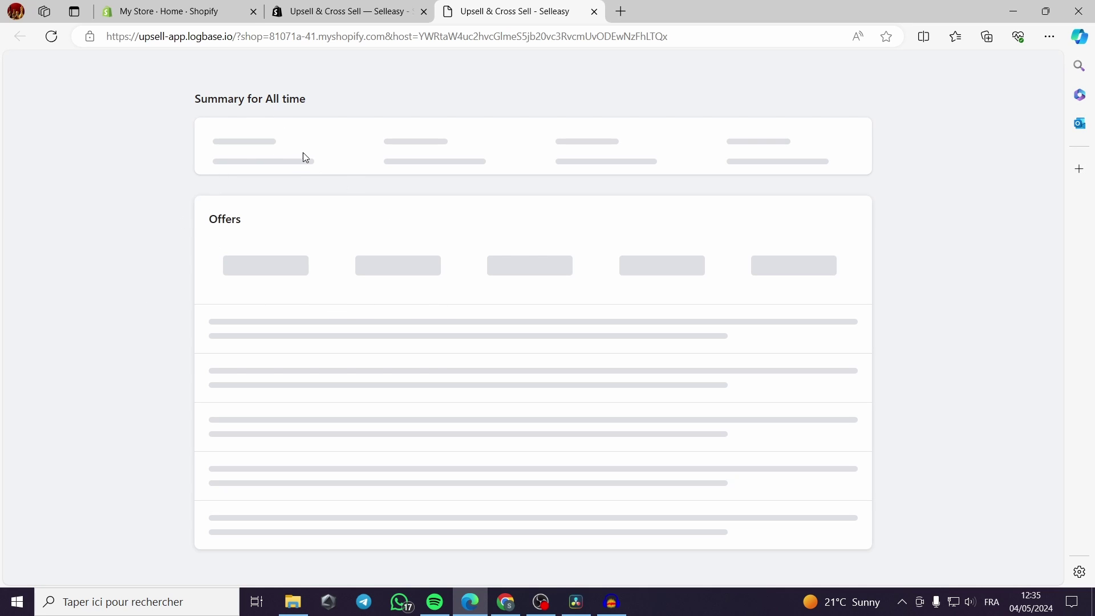
# - Reload the Selleasy page, start the free trial and approve the Freemium plan subscription
pyautogui.click(53, 37)
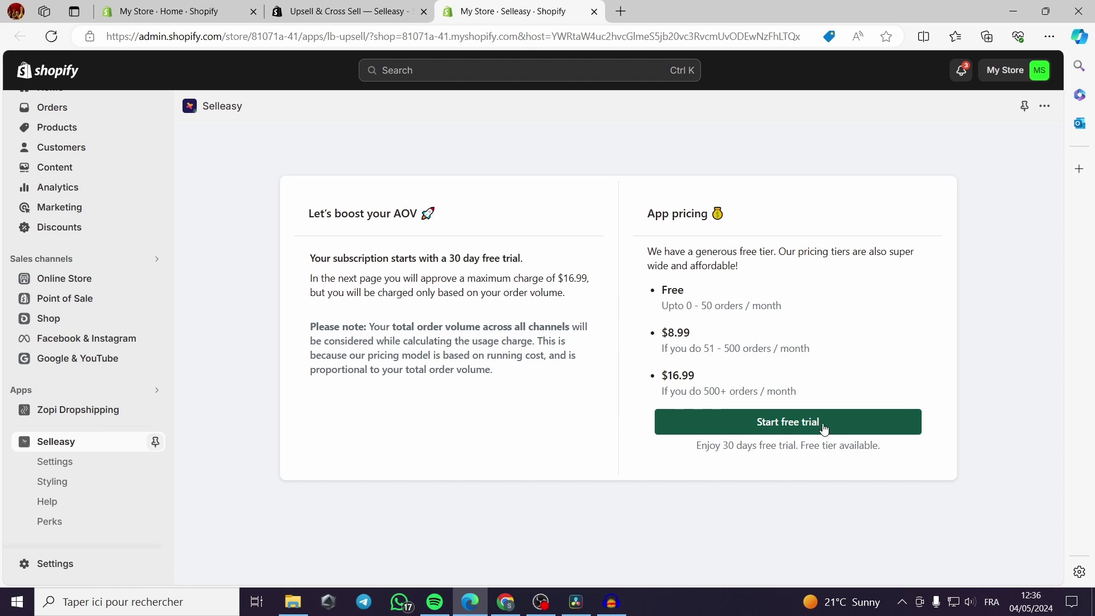
pyautogui.click(796, 434)
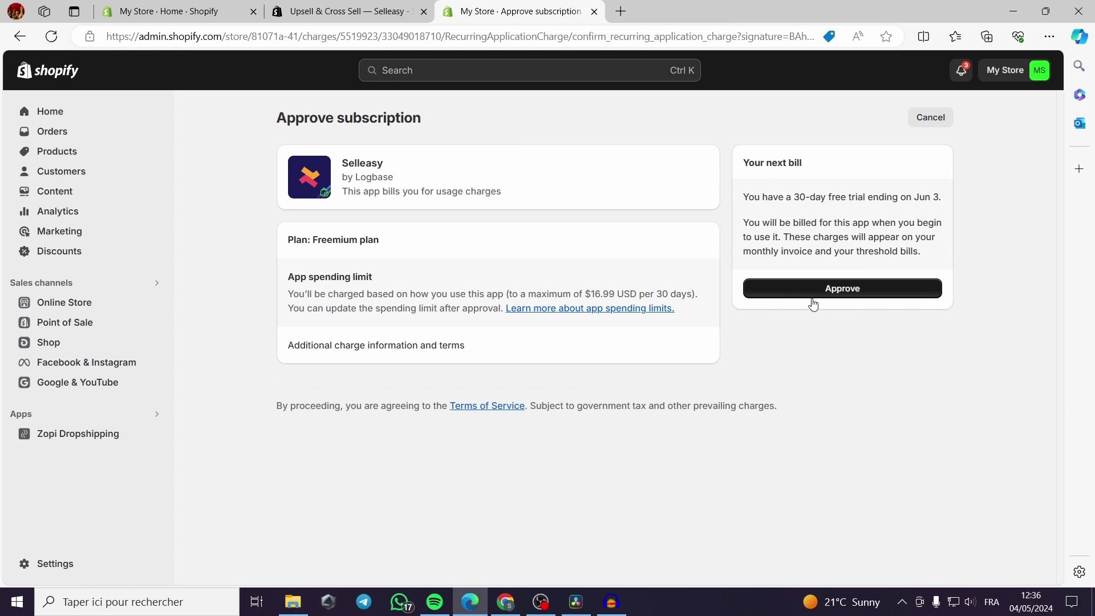
pyautogui.click(849, 292)
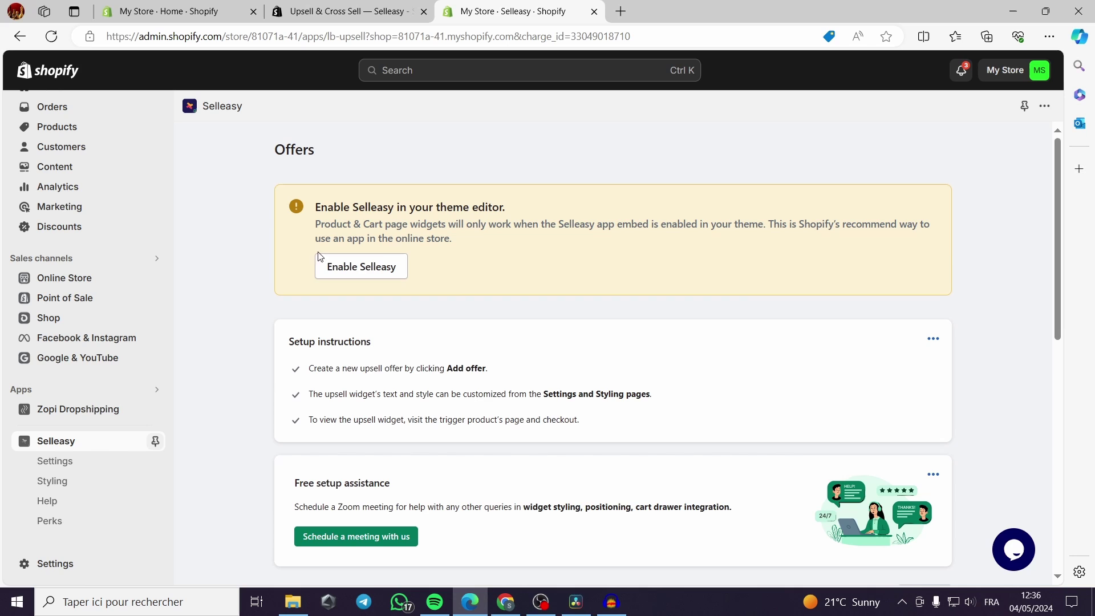
# - Open the theme editor from Selleasy's enable instructions and close the app listing and store home pages
pyautogui.click(359, 270)
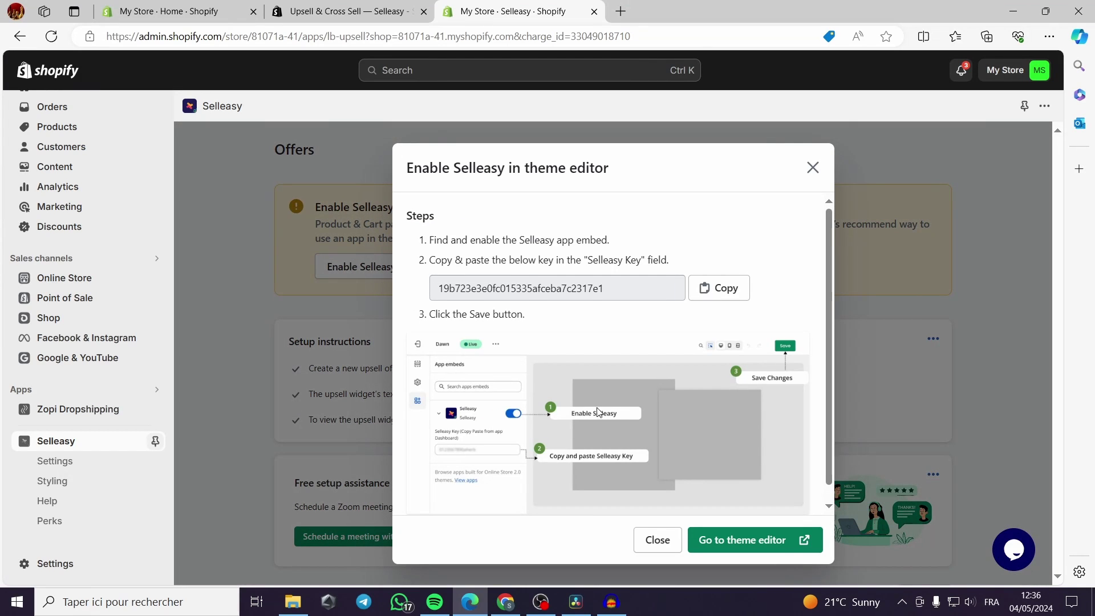
pyautogui.scroll(-1, 686, 456)
pyautogui.scroll(1, 686, 504)
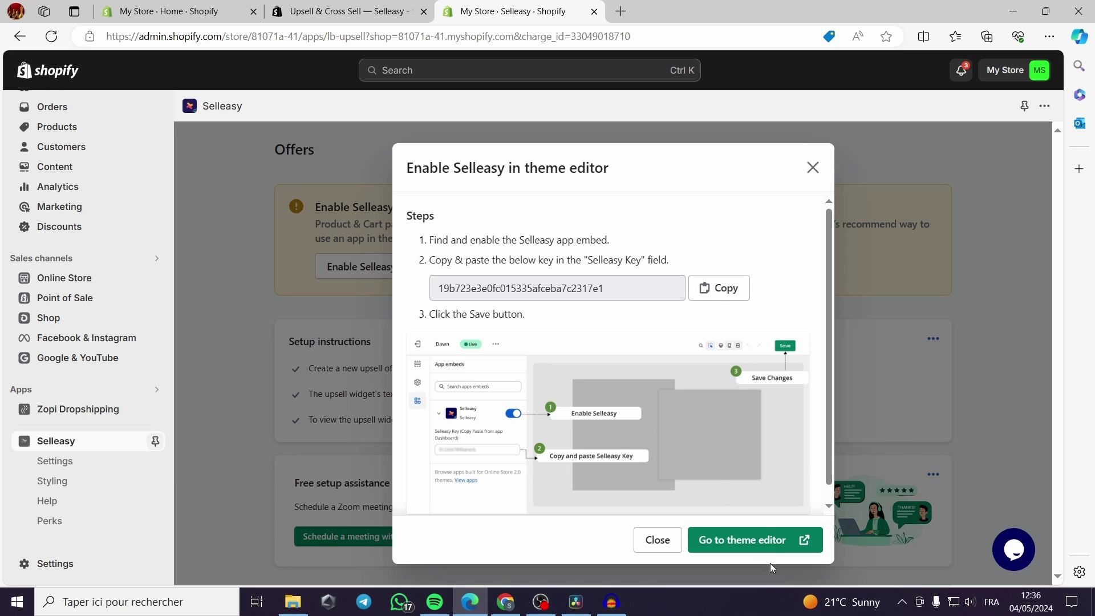
pyautogui.click(770, 547)
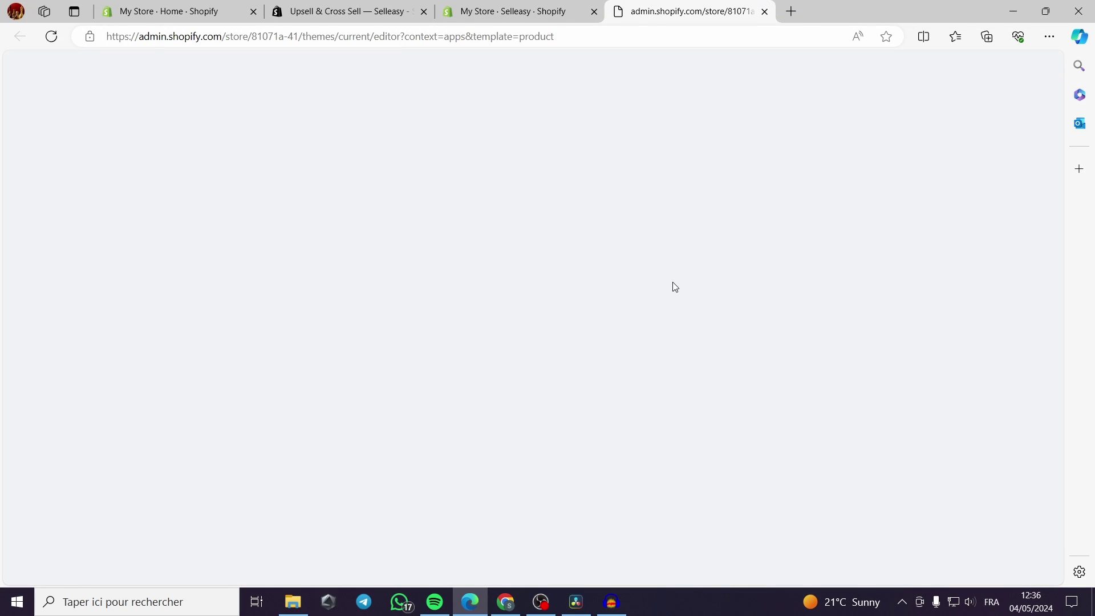
pyautogui.click(423, 11)
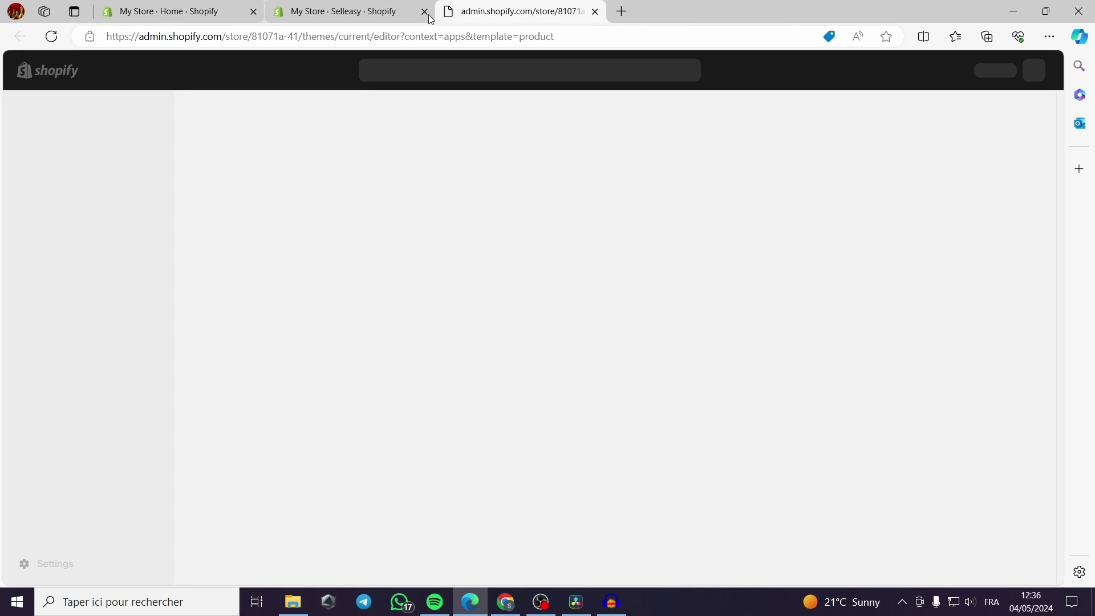
pyautogui.click(171, 11)
pyautogui.click(253, 11)
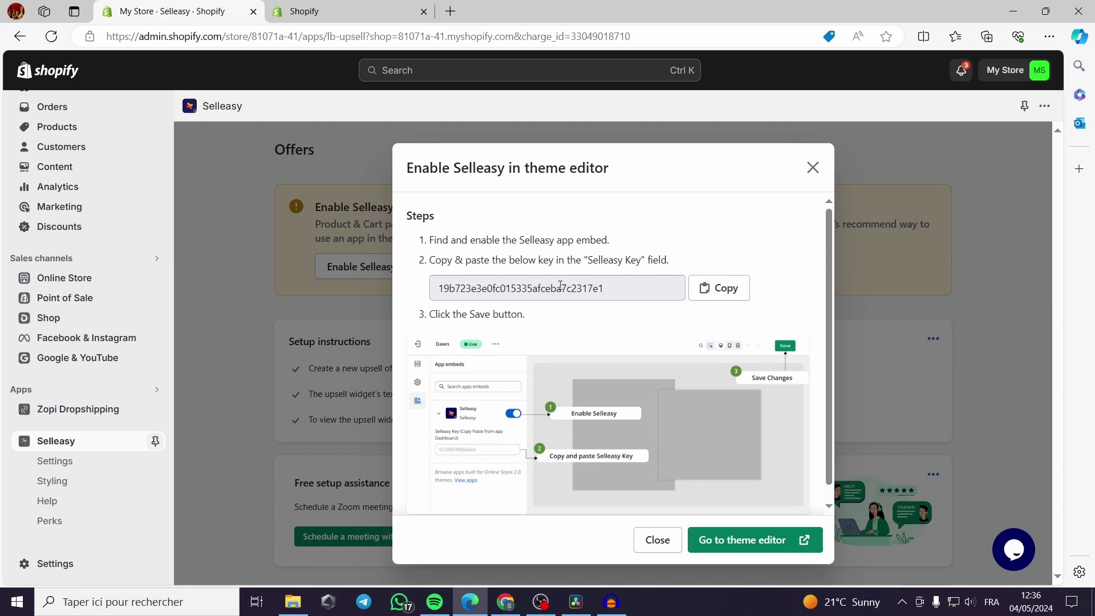
# - Turn on the Selleasy app embed in the Dawn theme editor and expand its settings
pyautogui.click(627, 288)
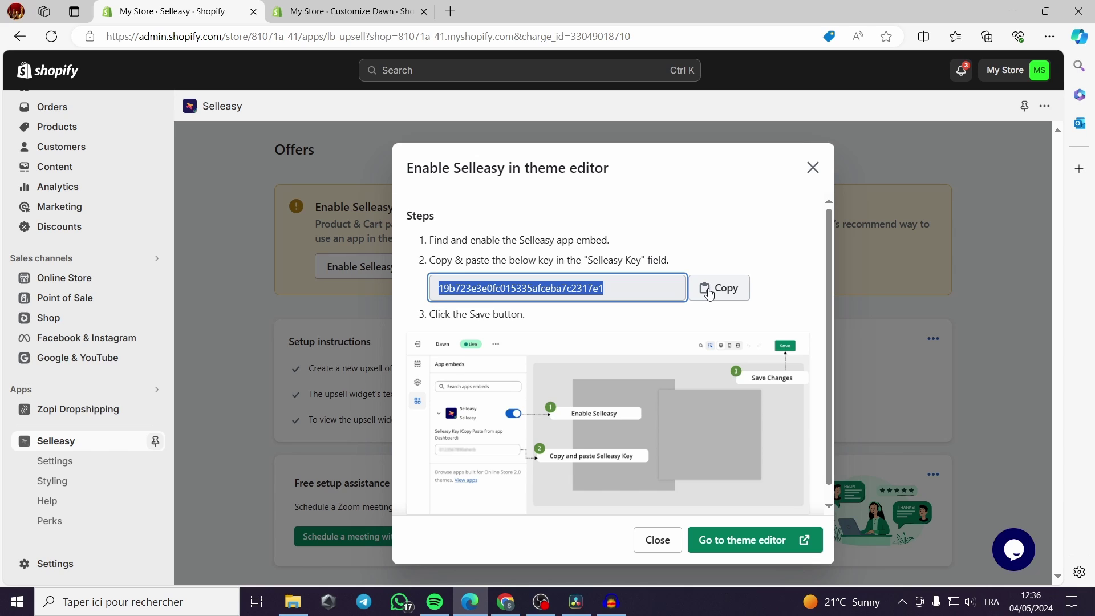
pyautogui.click(318, 7)
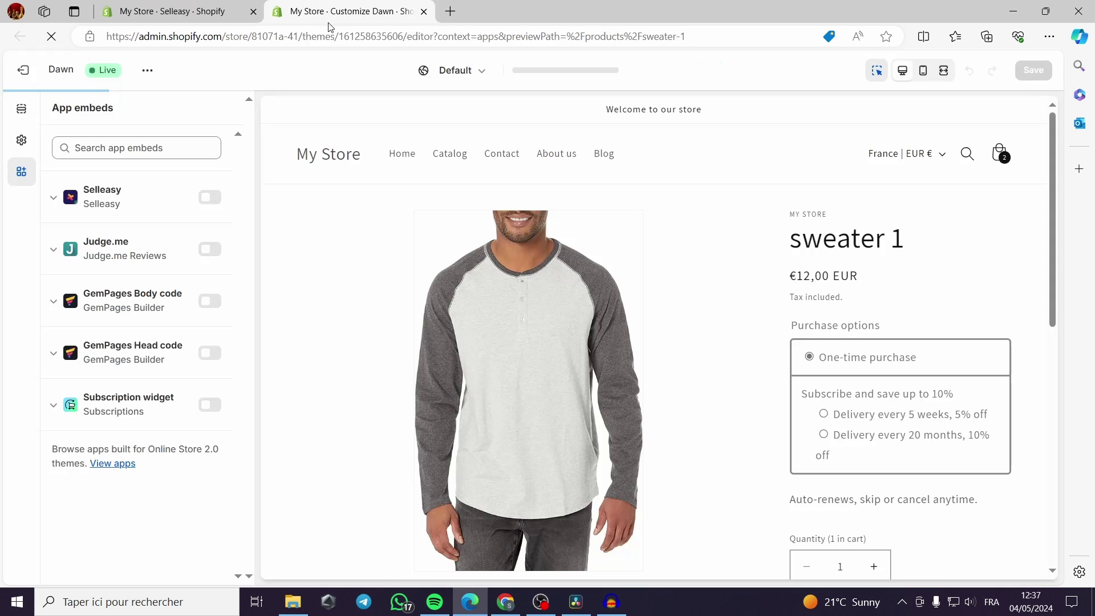
pyautogui.click(210, 198)
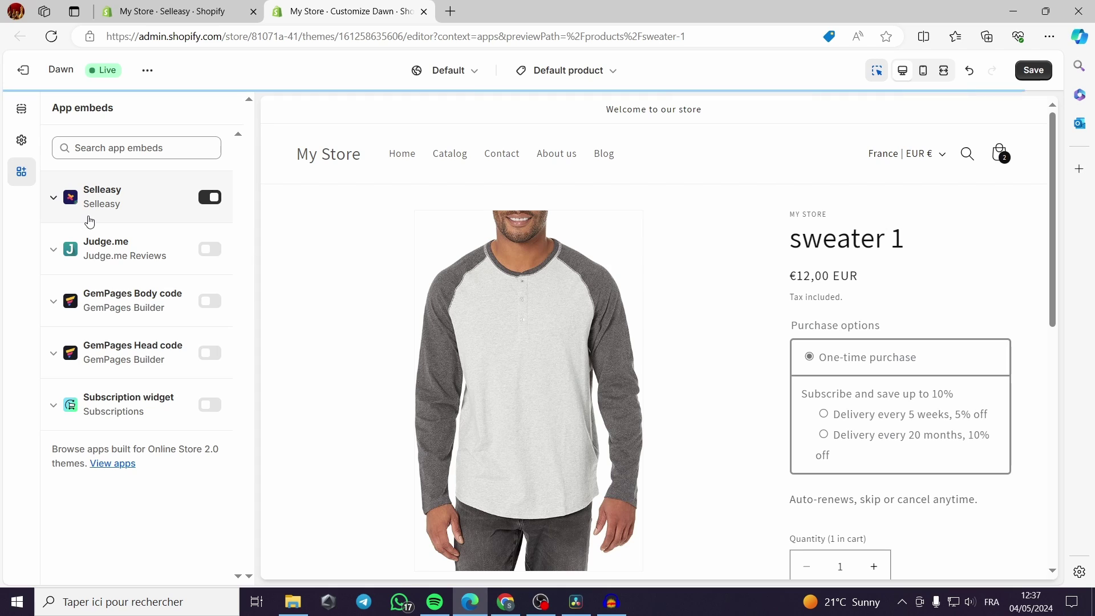
pyautogui.click(134, 206)
# - Try to paste the app key into the Selleasy Key field and save the theme
pyautogui.click(109, 259)
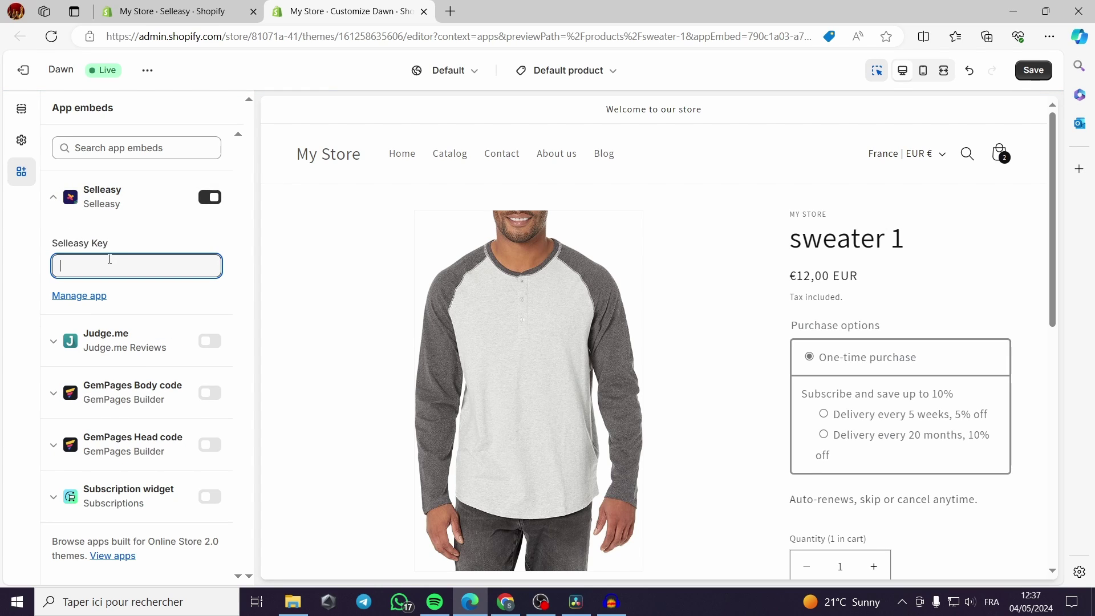
pyautogui.rightClick(137, 263)
pyautogui.click(170, 372)
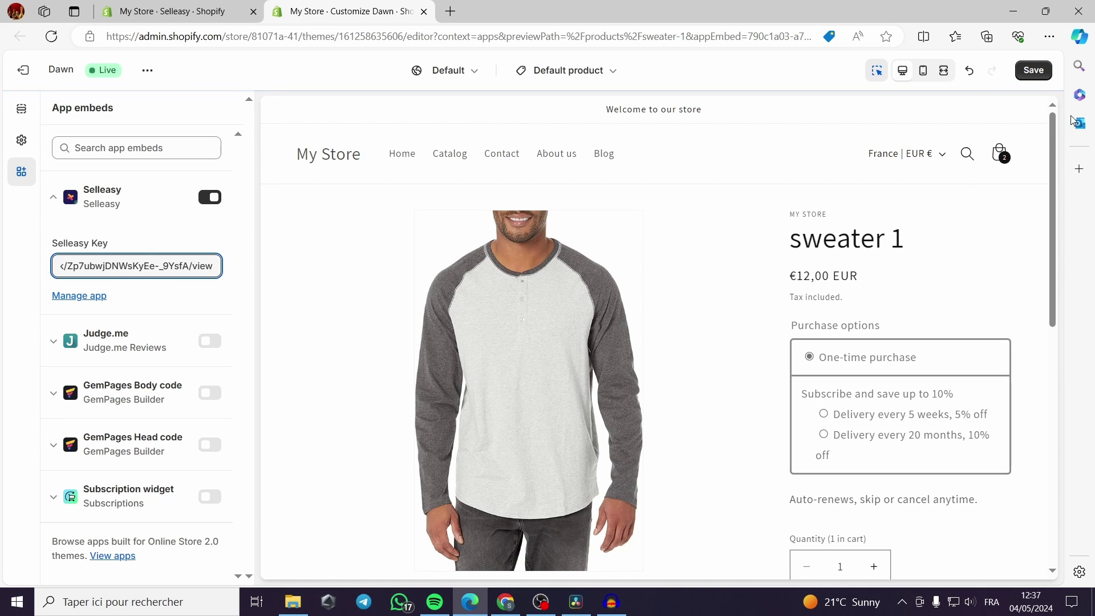
pyautogui.click(1033, 70)
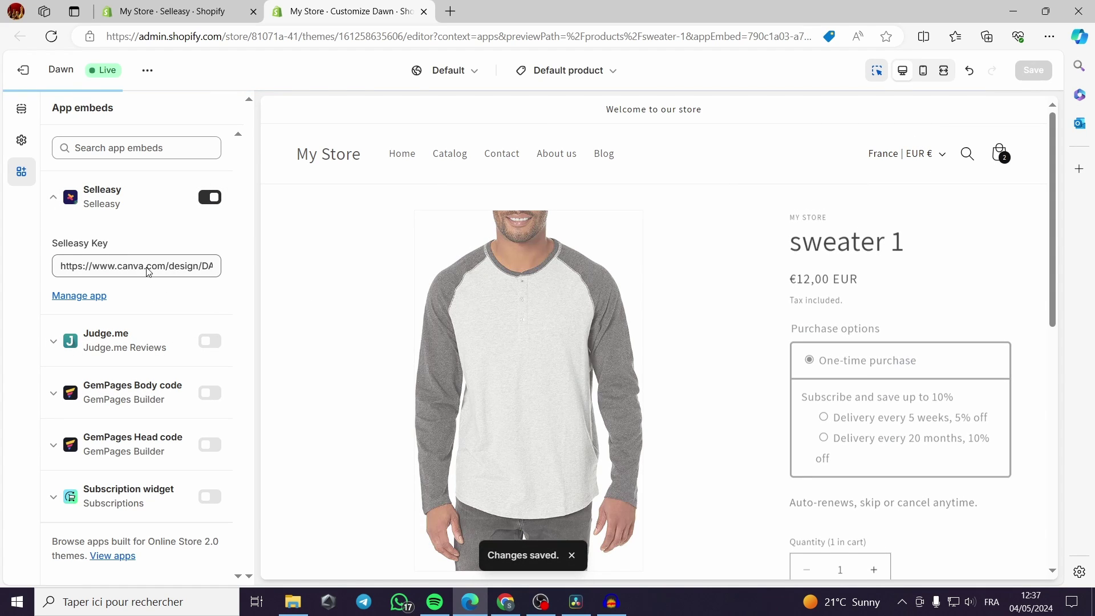
# - Clear the Selleasy Key field, copy the app key from the enable instructions and paste it into the field
pyautogui.moveTo(63, 265); pyautogui.dragTo(261, 274)
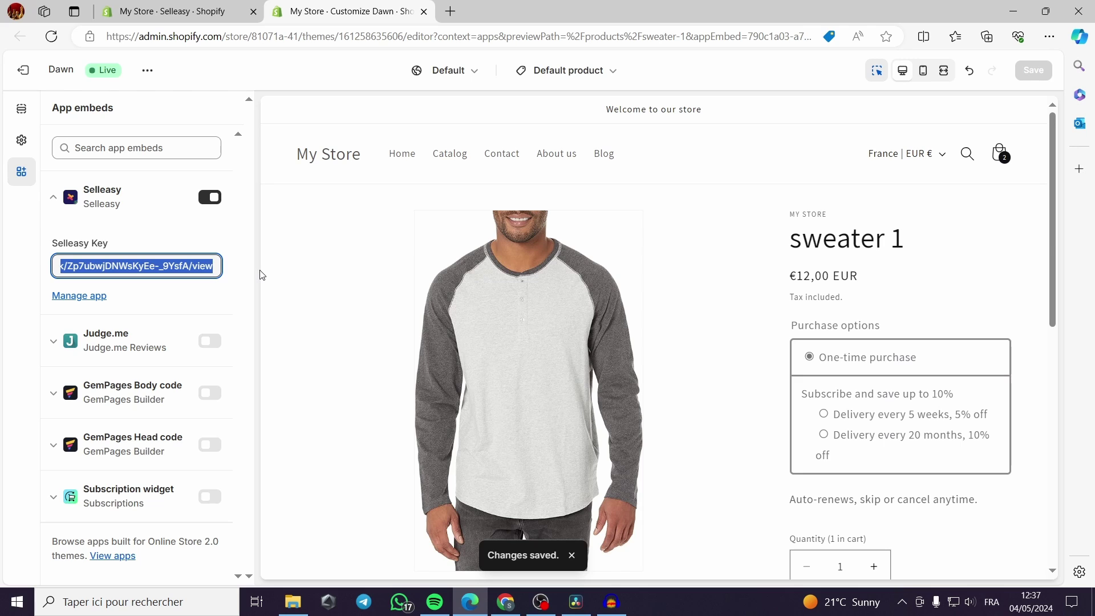
pyautogui.press('BackSpace')
pyautogui.click(172, 11)
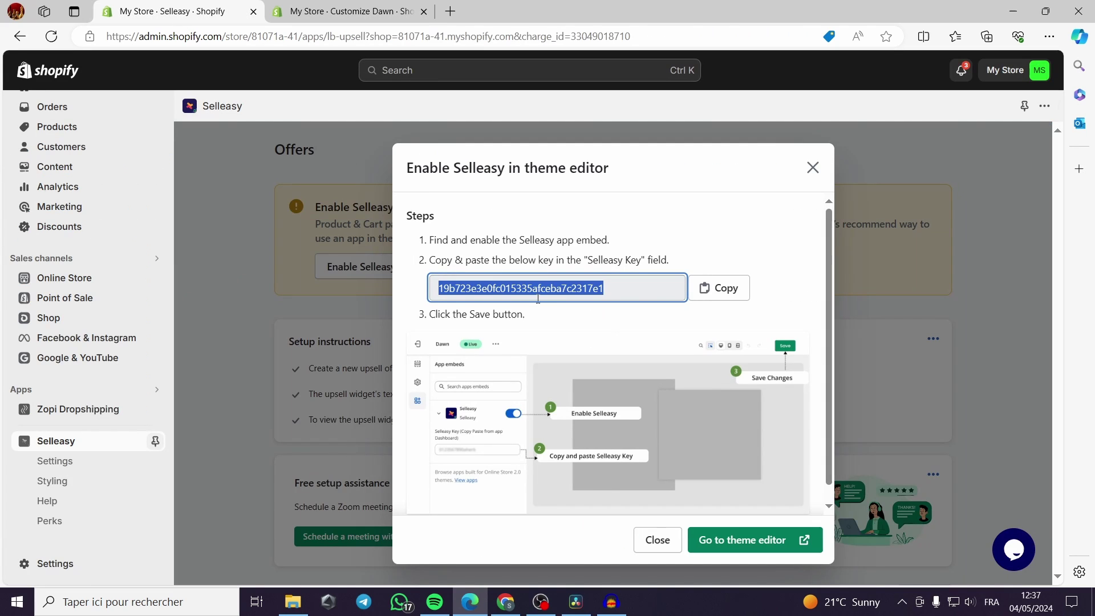
pyautogui.click(722, 292)
pyautogui.click(348, 11)
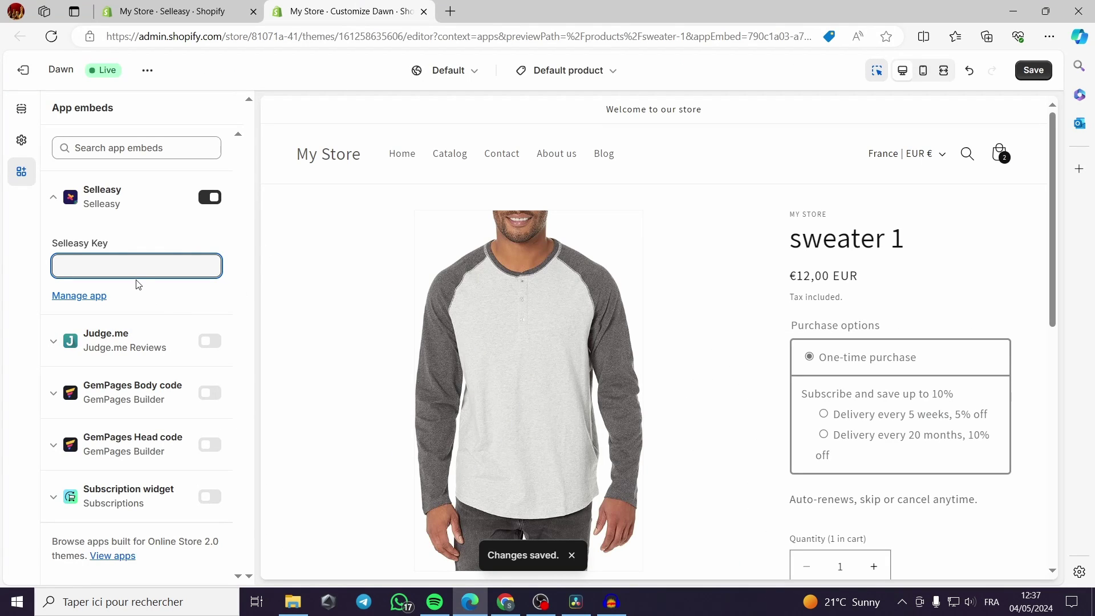
pyautogui.rightClick(134, 268)
pyautogui.click(204, 380)
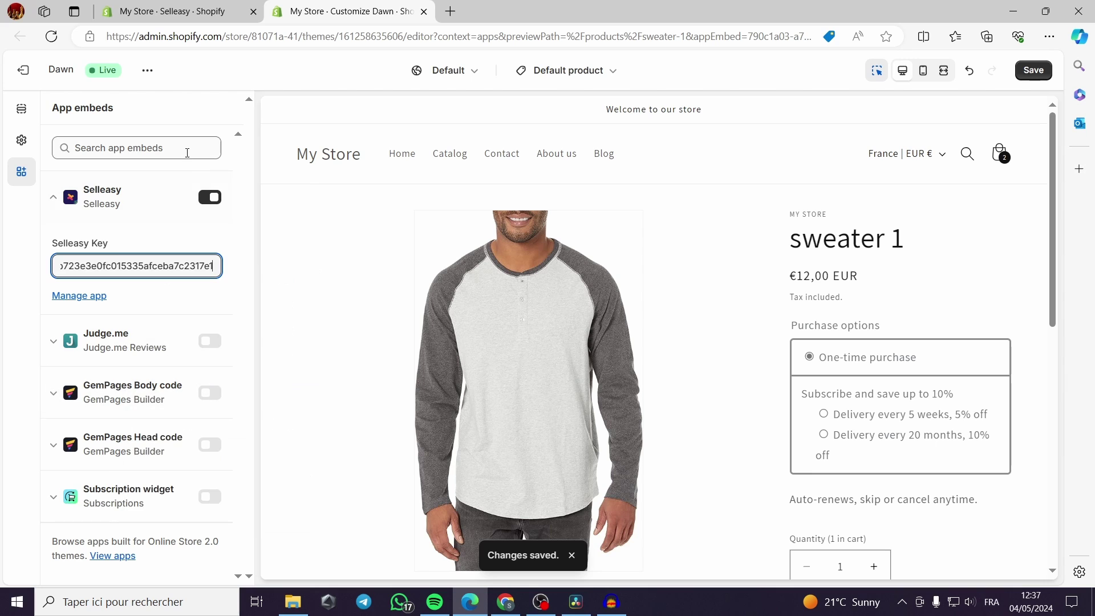
# - Save the theme changes, then close the theme editor and the Selleasy enable instructions
pyautogui.click(188, 7)
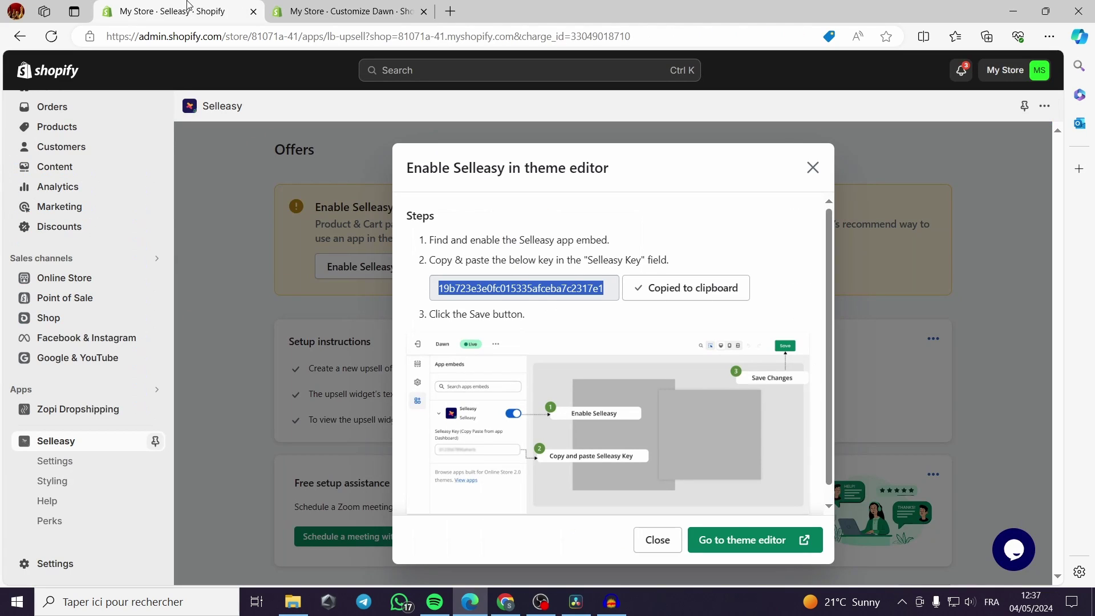
pyautogui.click(290, 8)
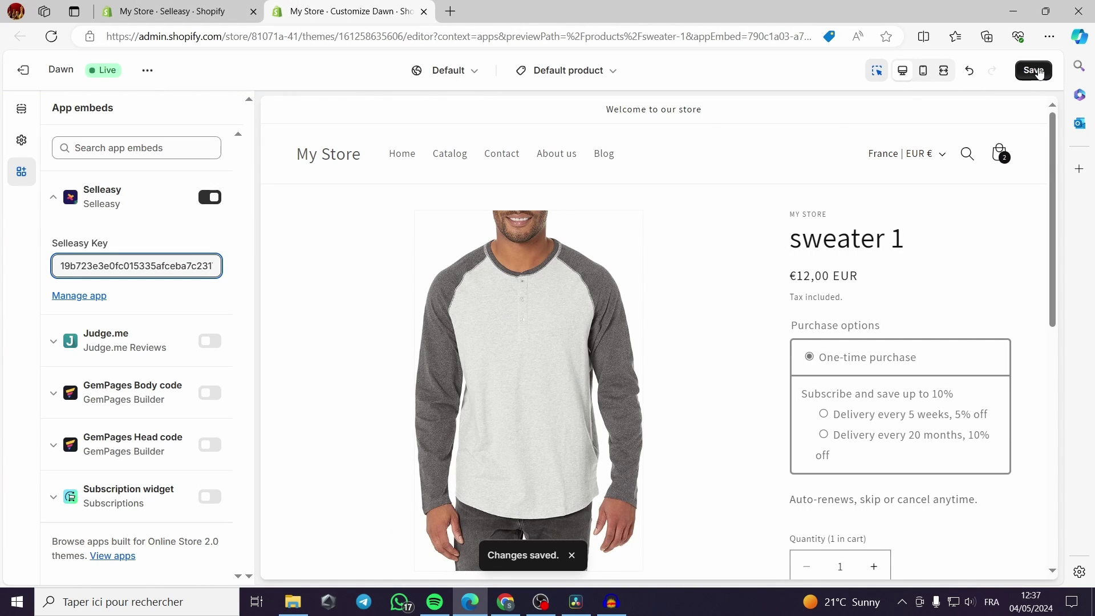
pyautogui.click(427, 11)
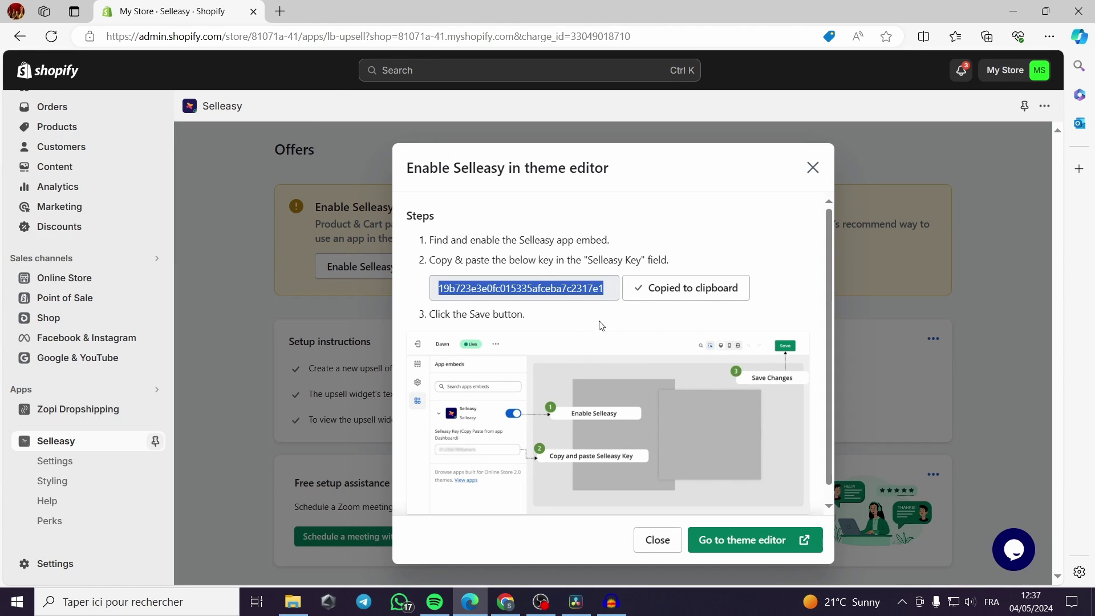
pyautogui.click(657, 538)
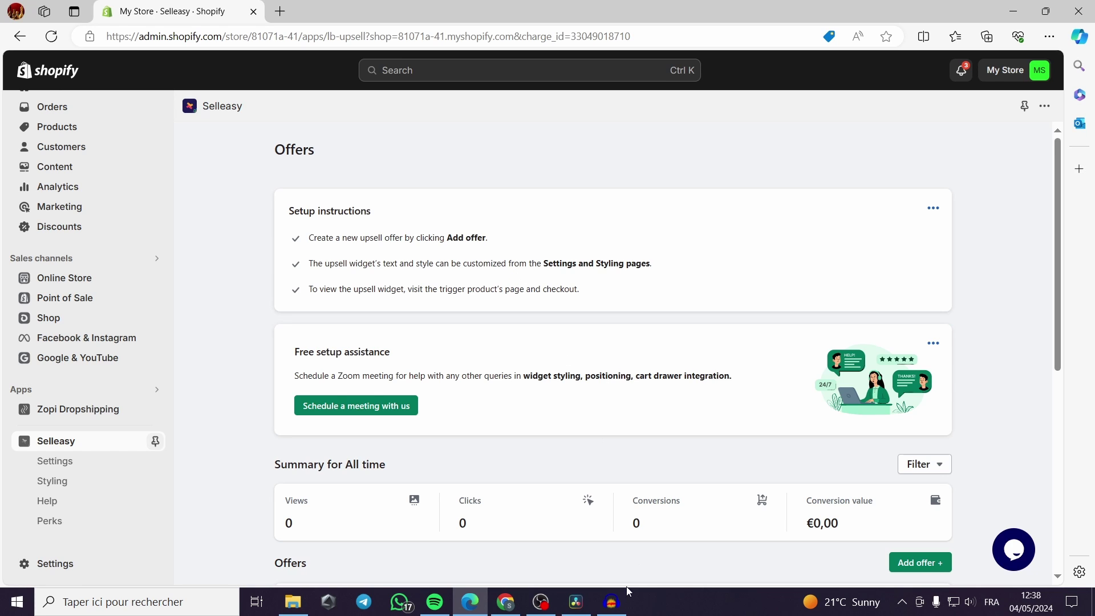
pyautogui.click(541, 602)
pyautogui.click(542, 606)
# - View the online store and open the sweater 2 product page from the featured products
pyautogui.click(52, 278)
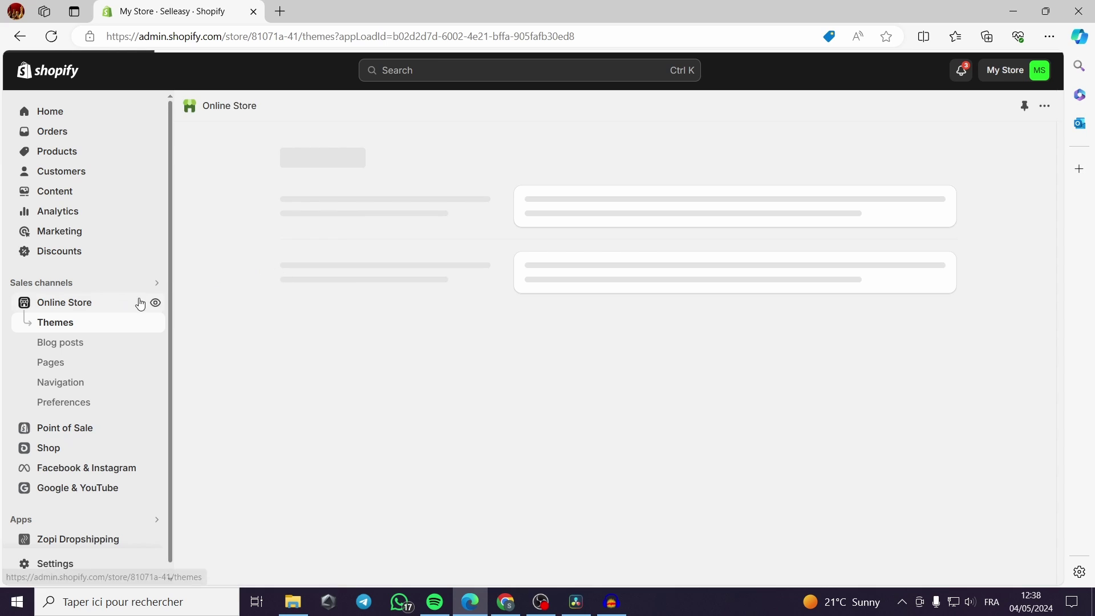
pyautogui.click(154, 302)
pyautogui.click(169, 5)
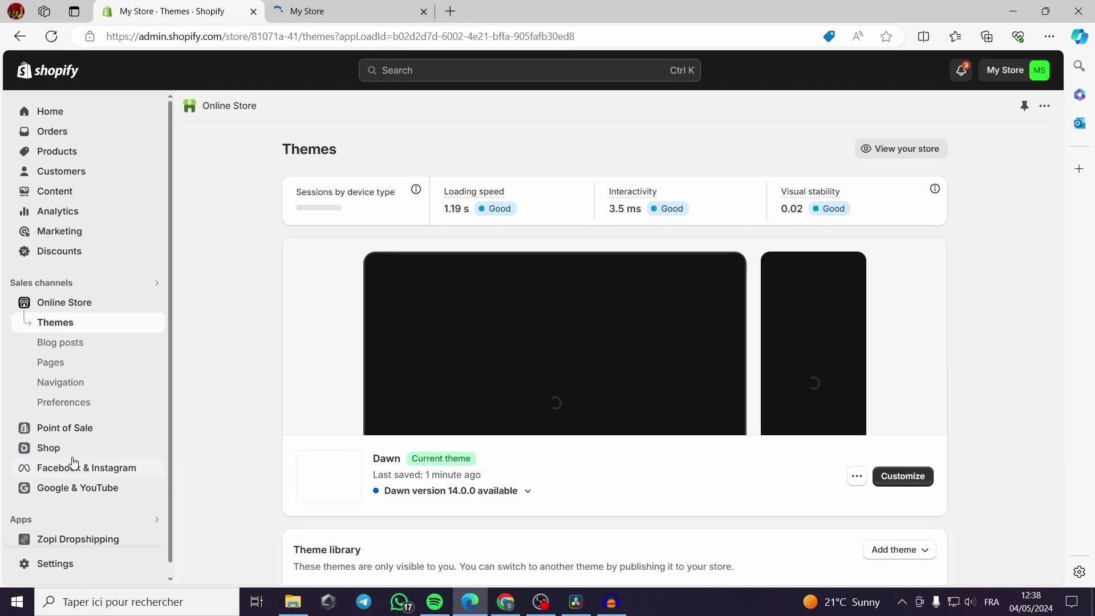
pyautogui.scroll(-1, 85, 536)
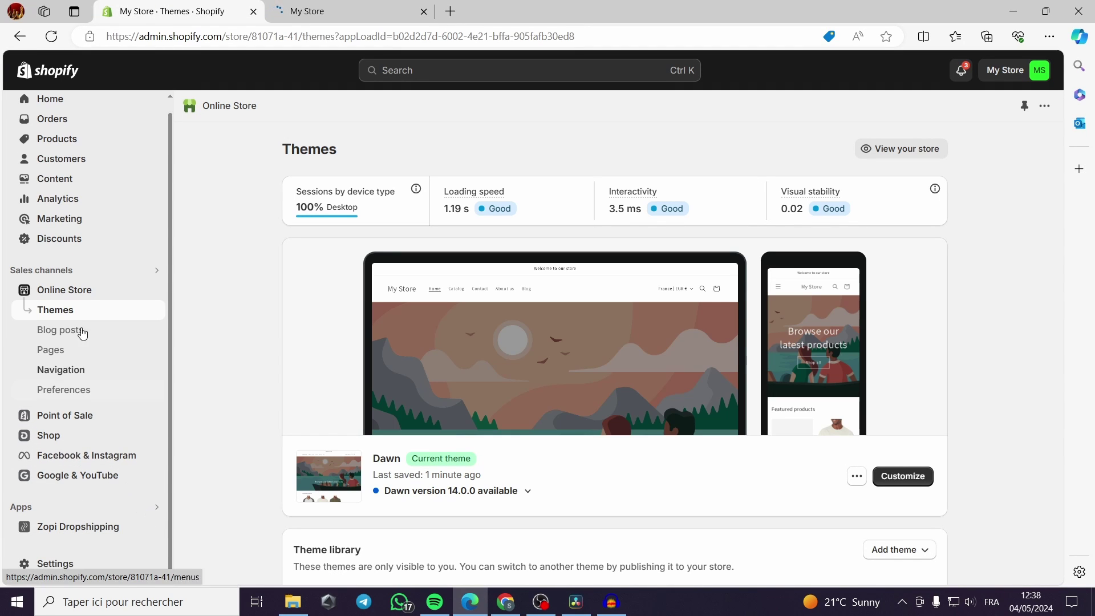
pyautogui.click(154, 290)
pyautogui.scroll(-5, 565, 441)
pyautogui.scroll(-3, 565, 441)
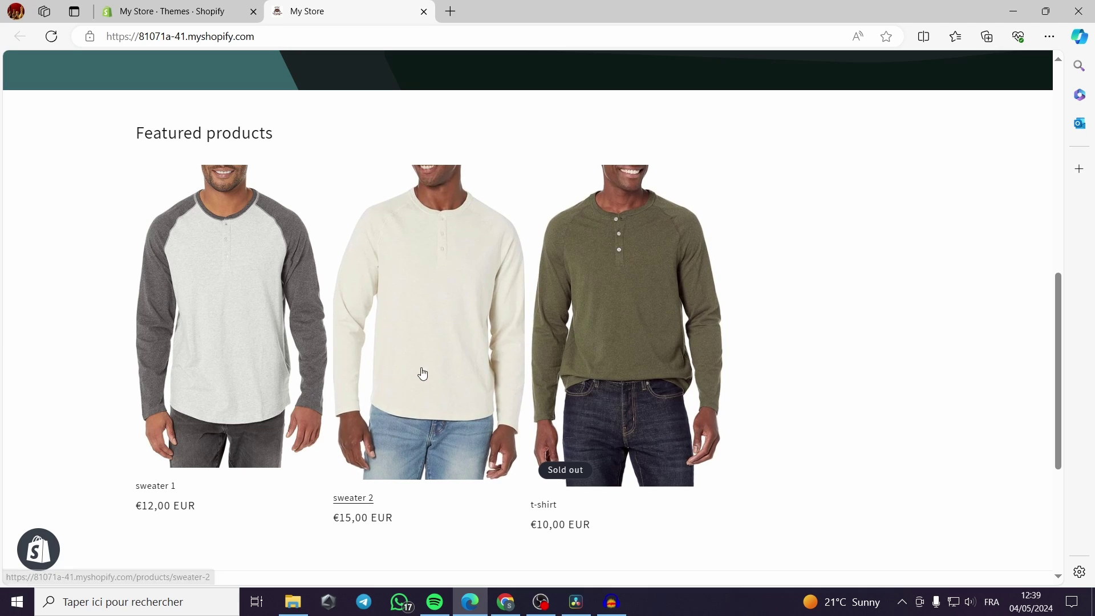
pyautogui.click(439, 303)
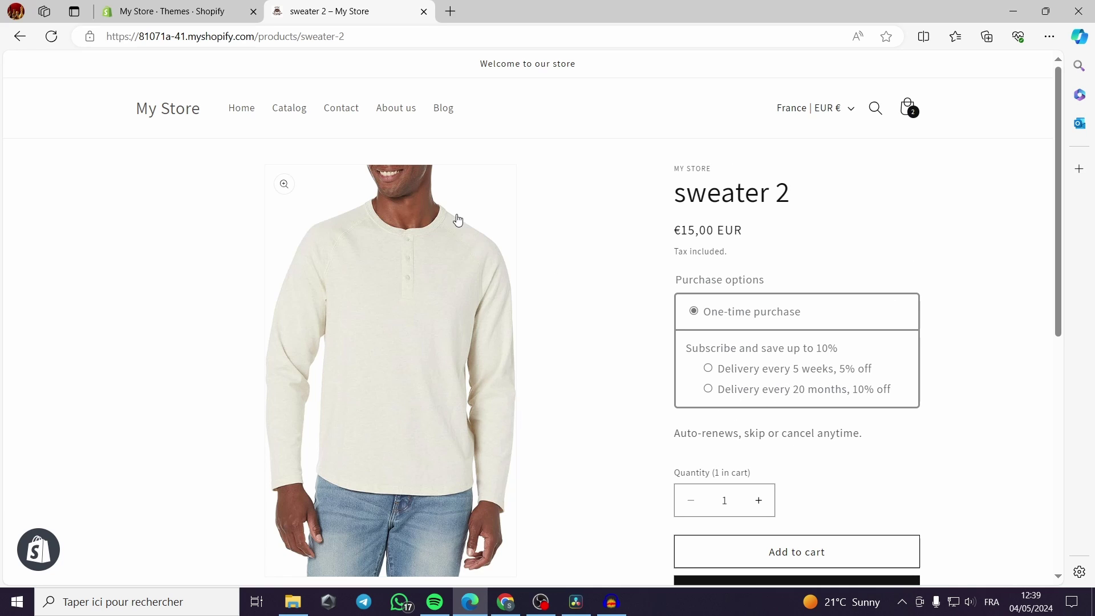
# - Search the store admin for "upsell" and continue the search in the Shopify App Store
pyautogui.click(175, 7)
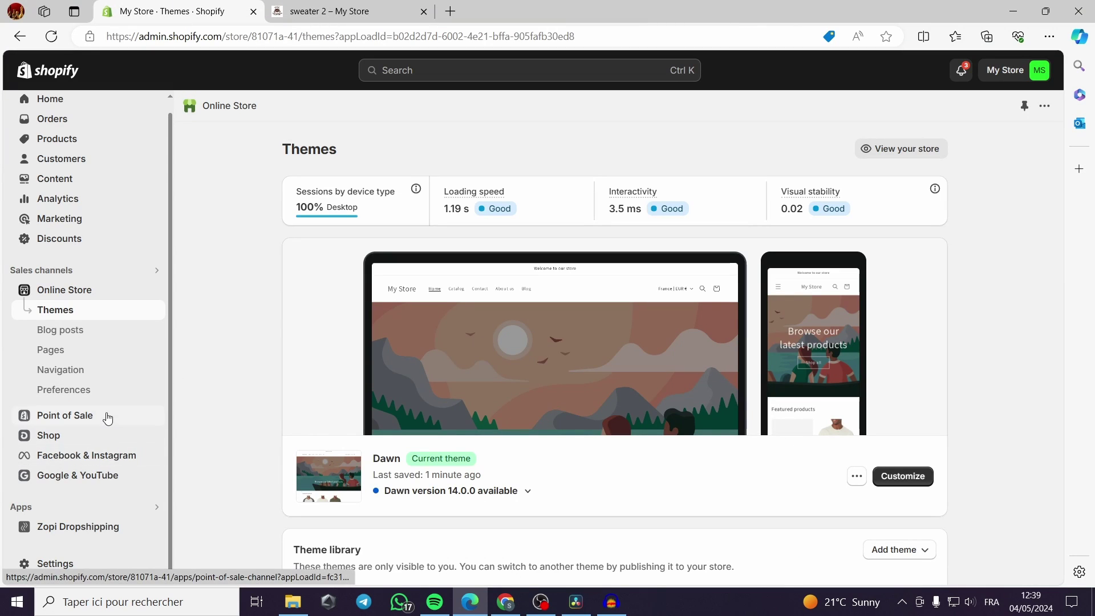
pyautogui.click(464, 71)
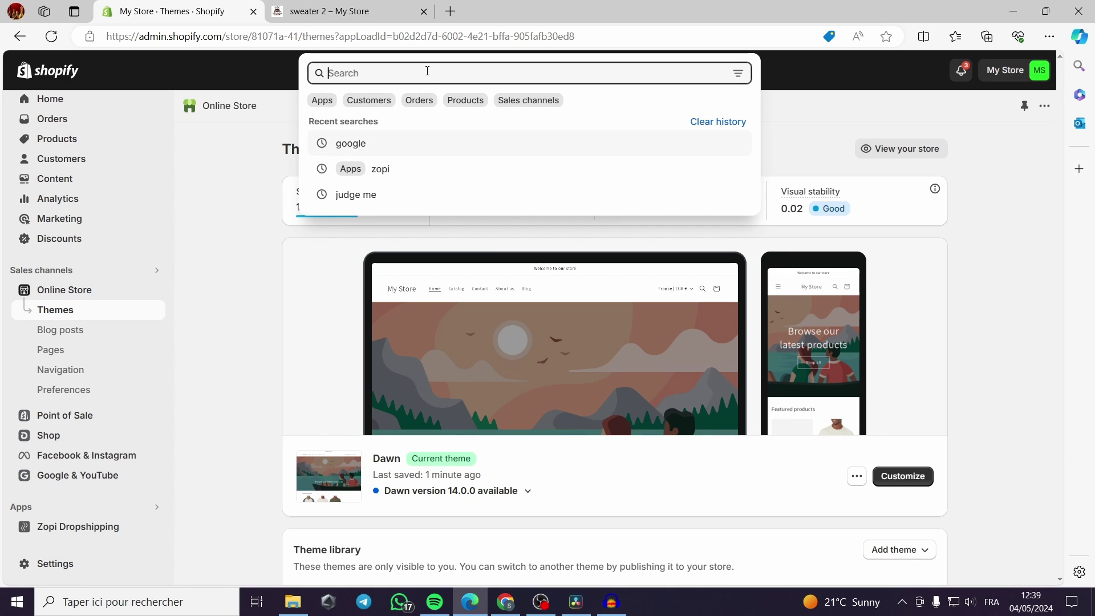
pyautogui.write('up')
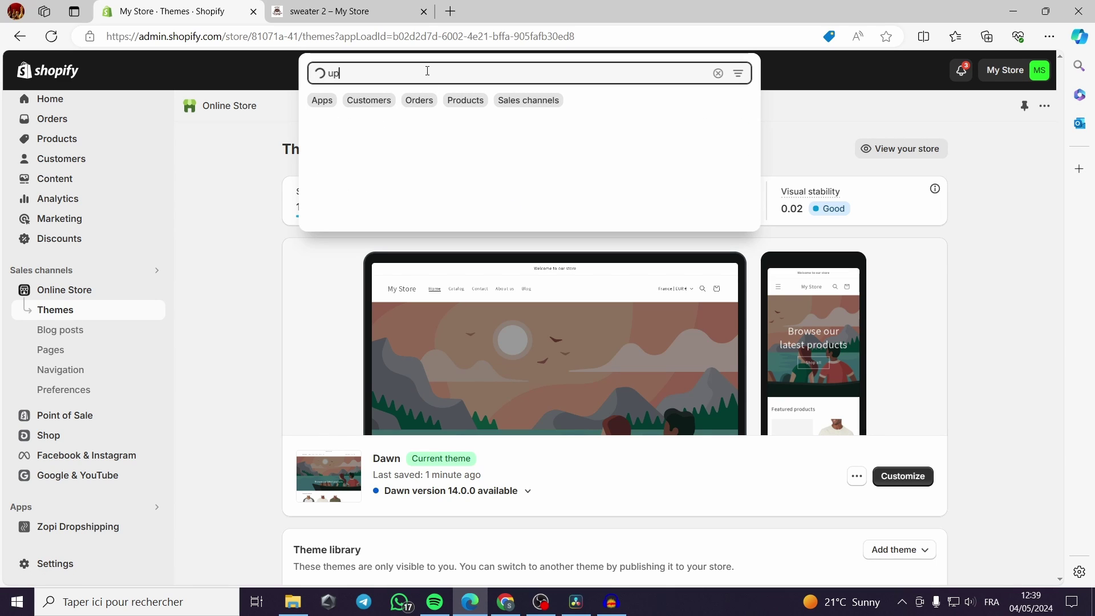
pyautogui.write('sell')
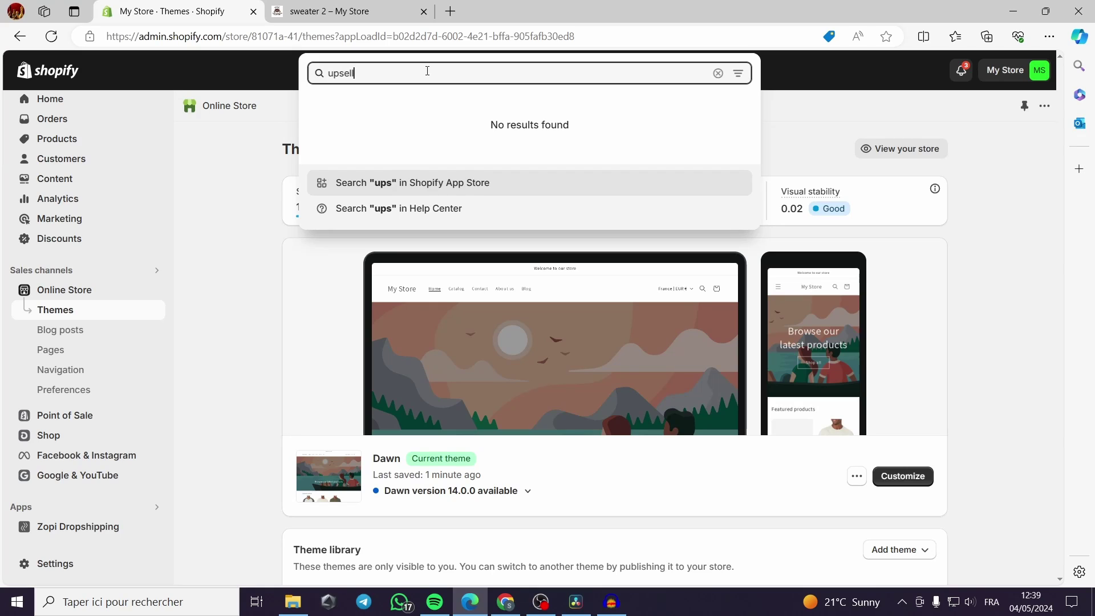
pyautogui.press('Return')
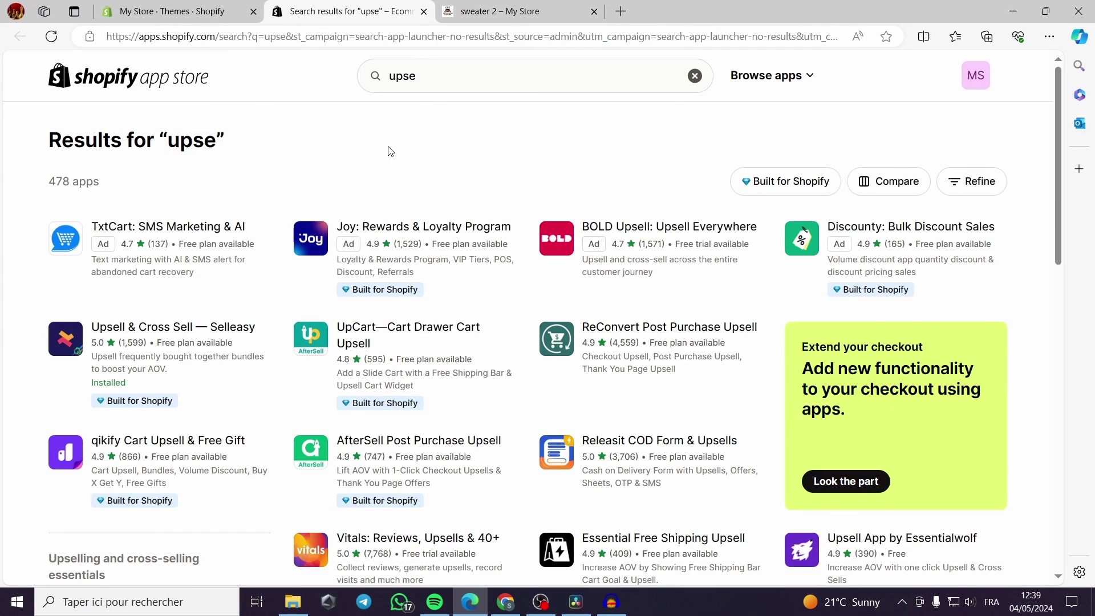
# - View the Upsell & Cross Sell — Selleasy listing in the App Store results and launch the installed app
pyautogui.click(199, 343)
pyautogui.click(197, 317)
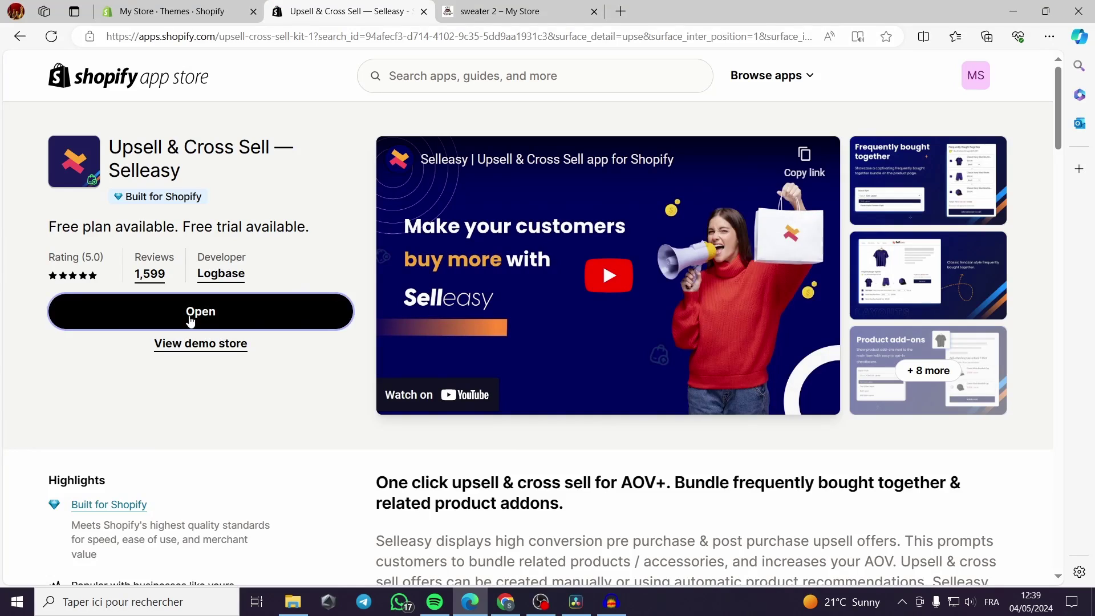
pyautogui.click(425, 12)
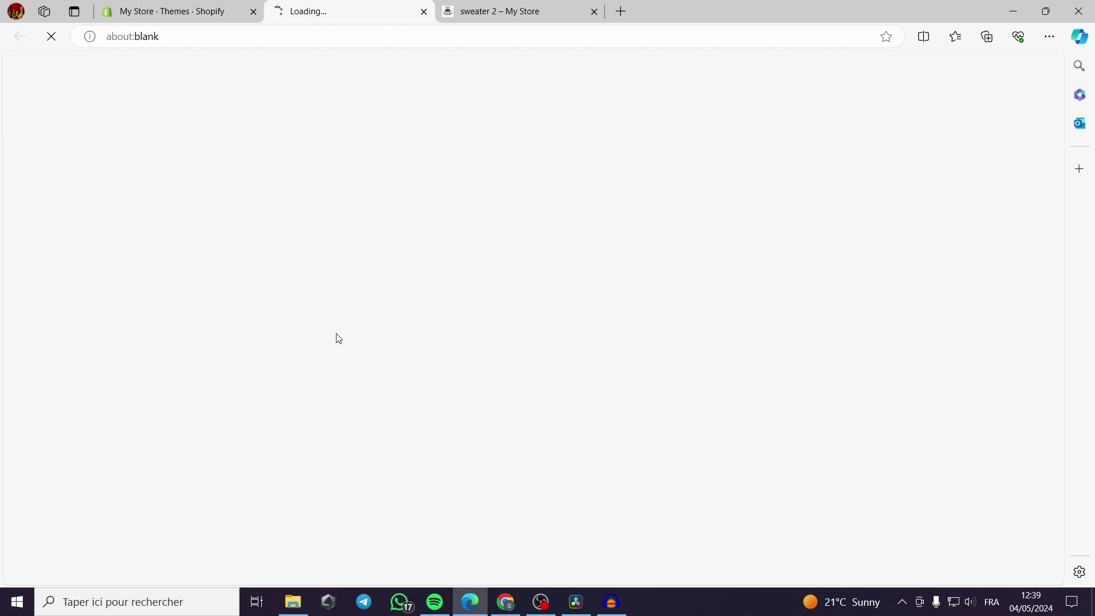
# - Look over the sweater 2 product page in the online store
pyautogui.click(482, 11)
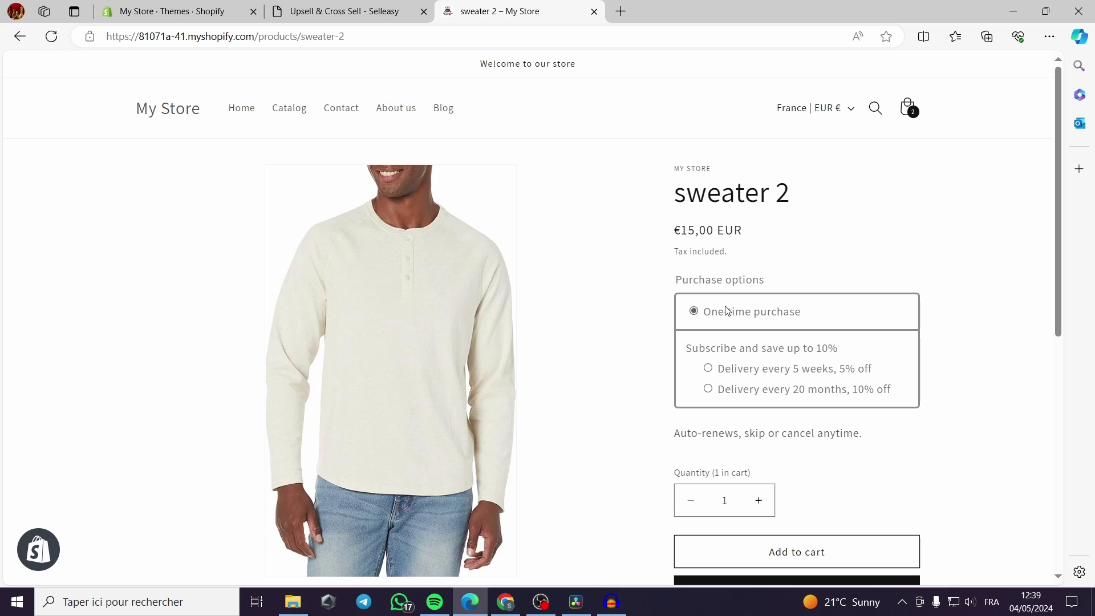
pyautogui.scroll(-5, 741, 316)
pyautogui.scroll(5, 764, 342)
# - Return to the Selleasy app page and reload it
pyautogui.click(337, 12)
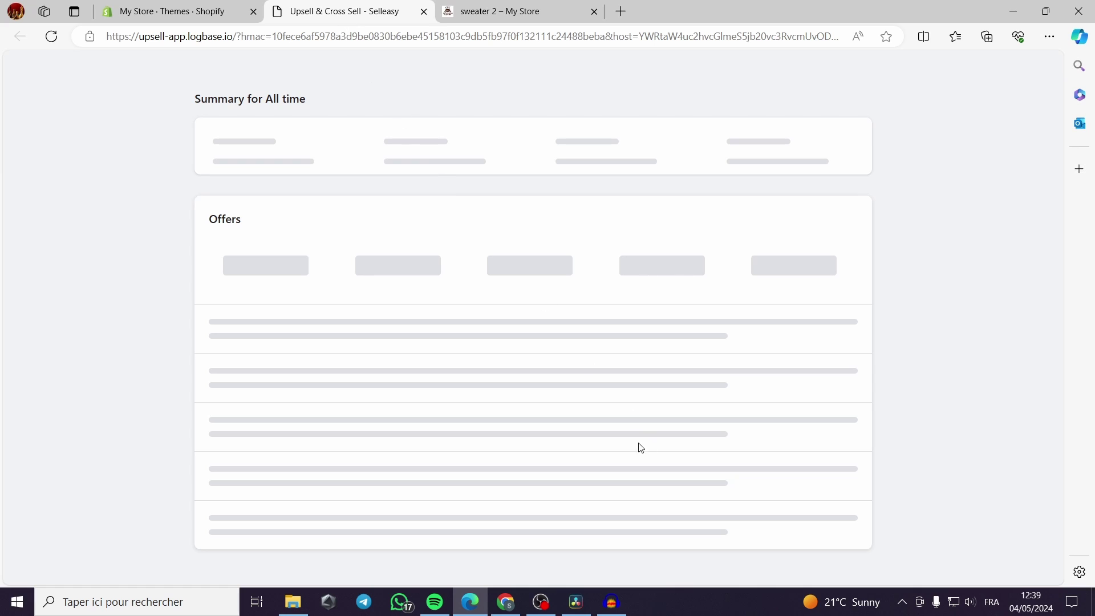
pyautogui.click(77, 41)
pyautogui.click(51, 36)
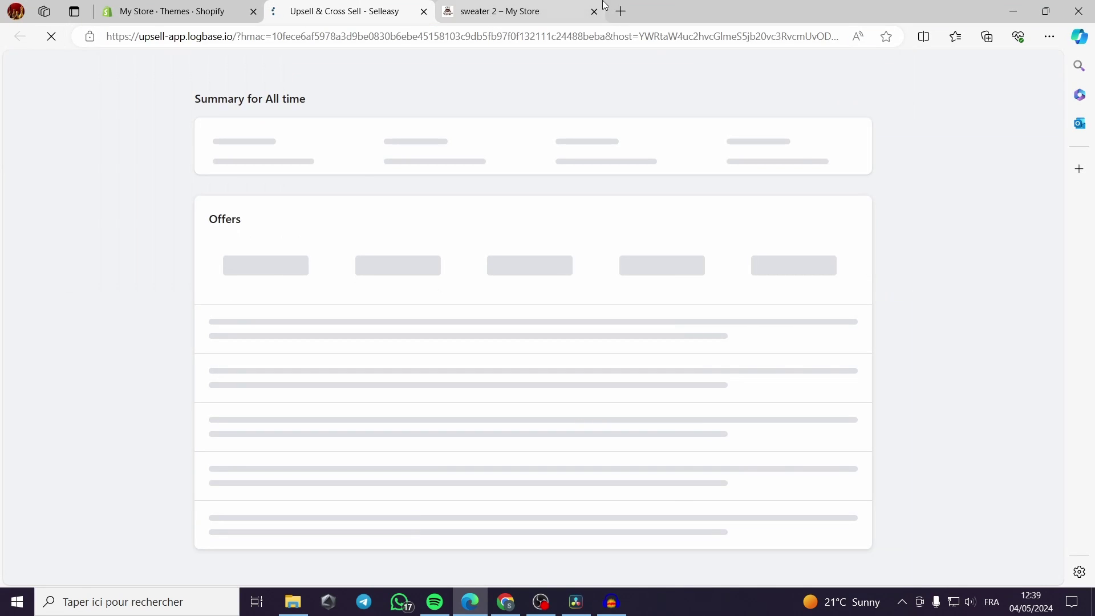
# - Examine the product image and purchase options on the storefront page of sweater 2
pyautogui.click(502, 12)
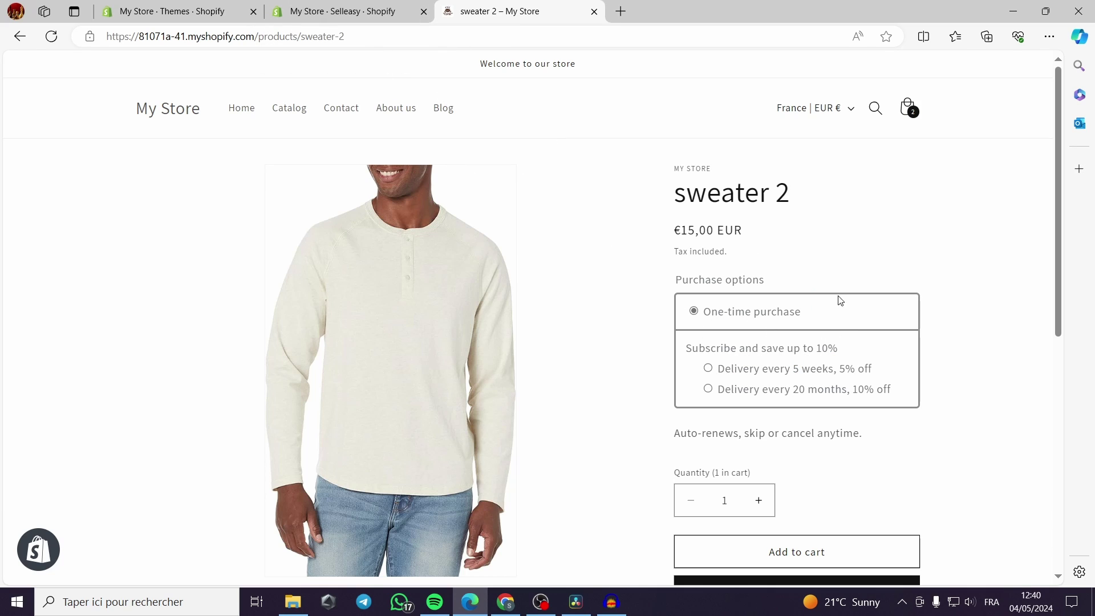
pyautogui.scroll(-2, 542, 394)
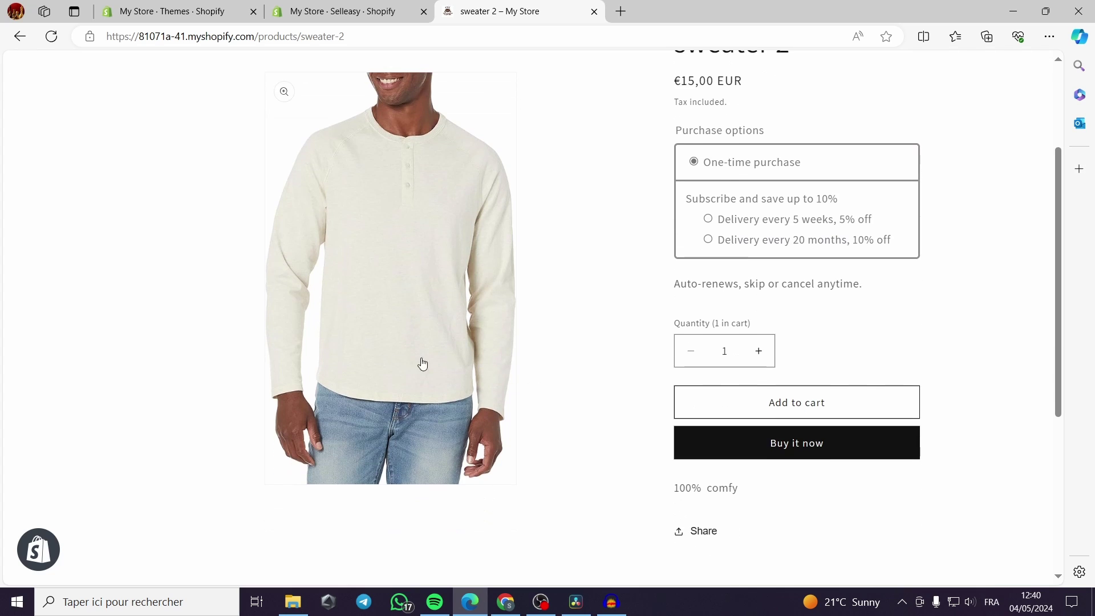
pyautogui.scroll(2, 454, 357)
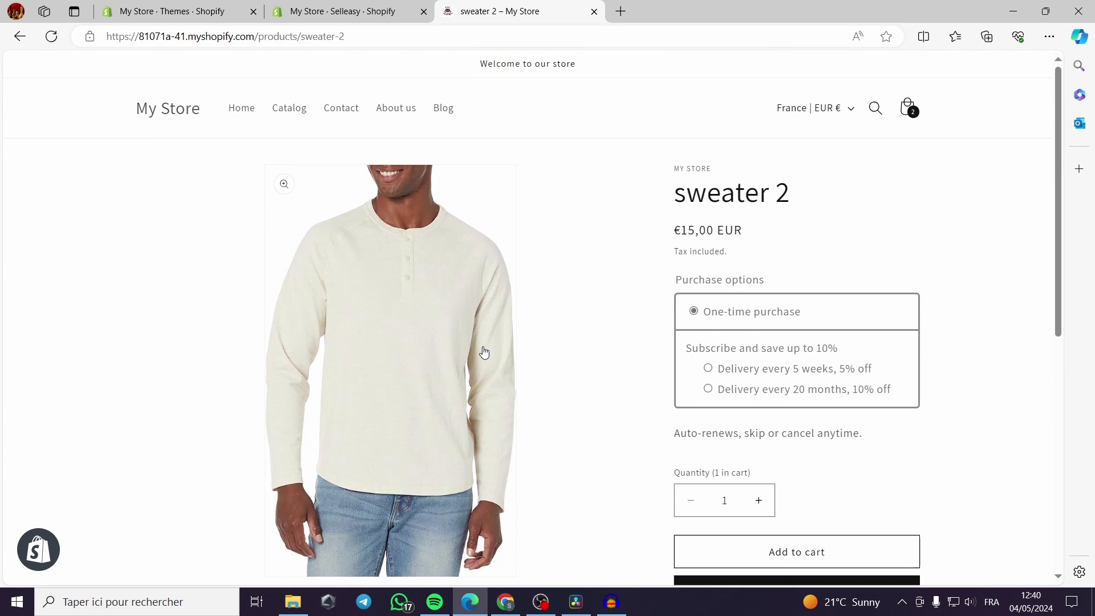
pyautogui.scroll(-1, 488, 350)
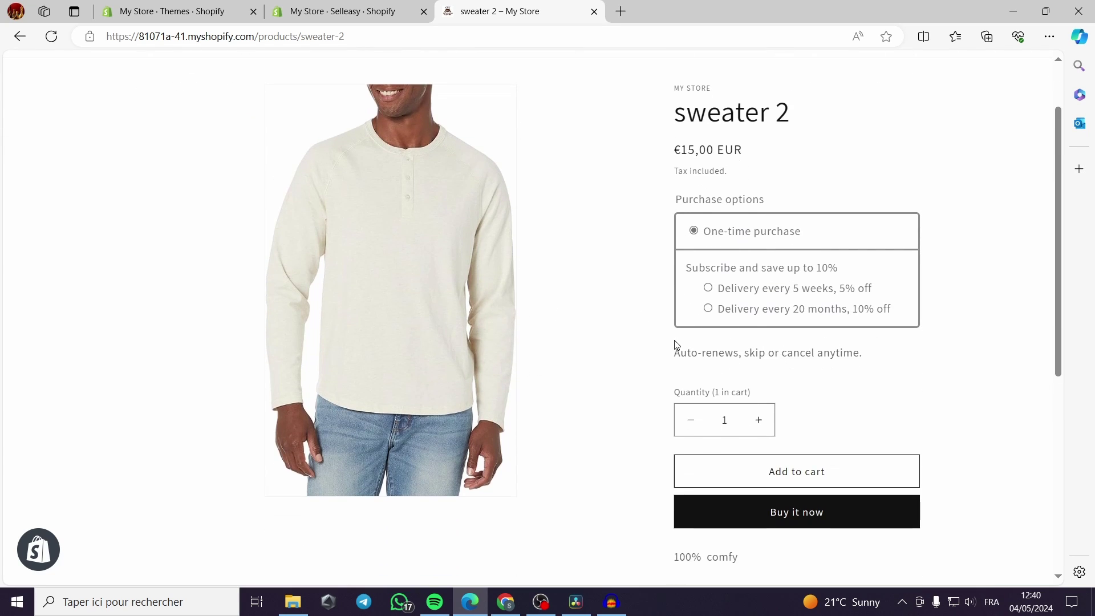
# - Pin Selleasy to the store admin's navigation and start adding a new upsell offer
pyautogui.click(342, 12)
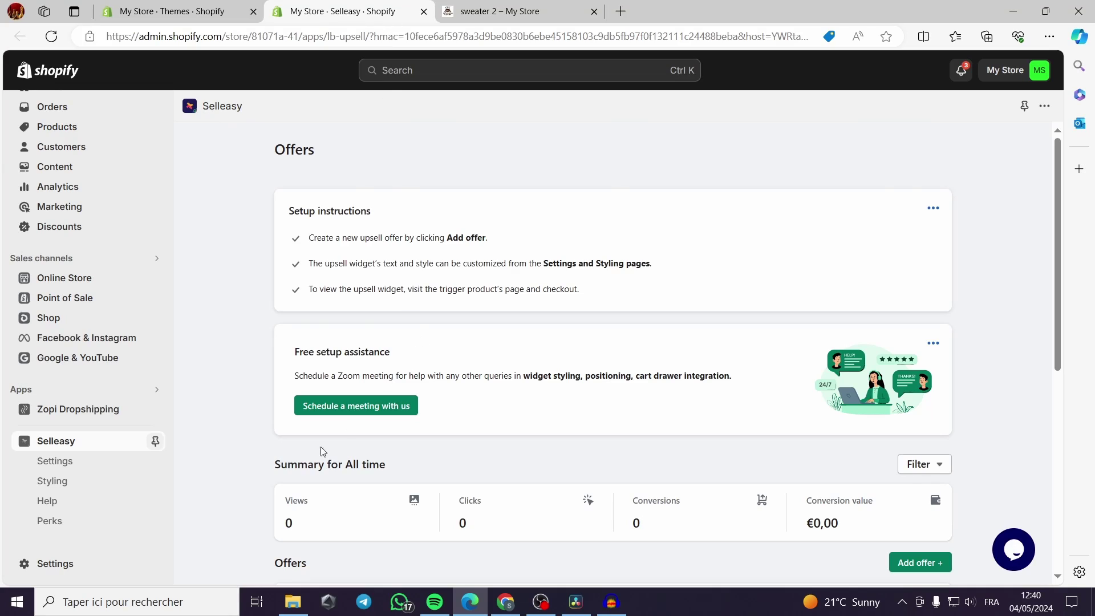
pyautogui.click(155, 441)
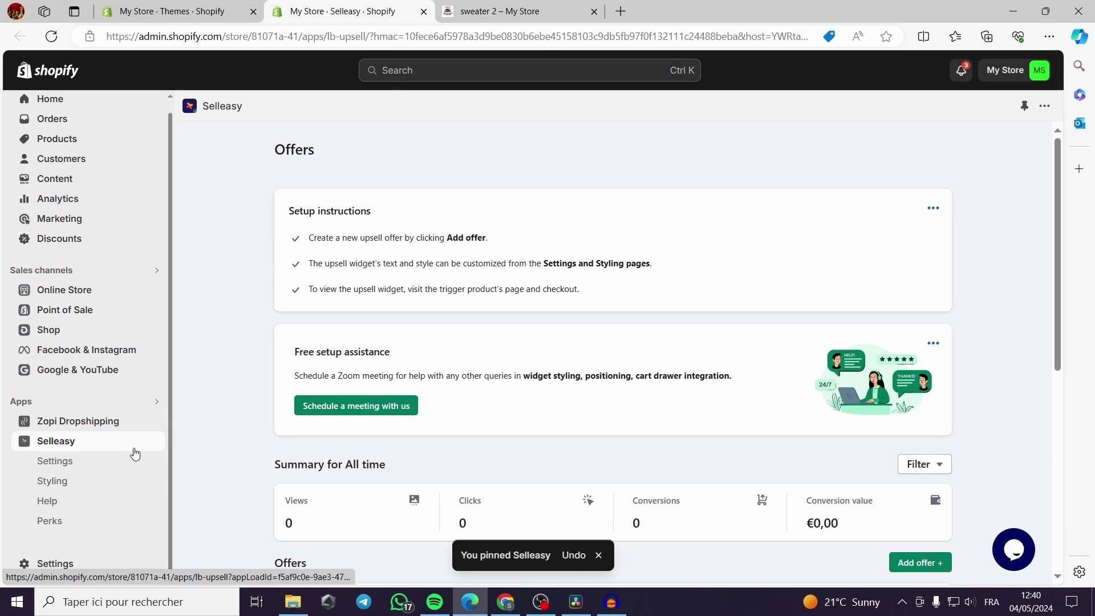
pyautogui.scroll(-3, 813, 470)
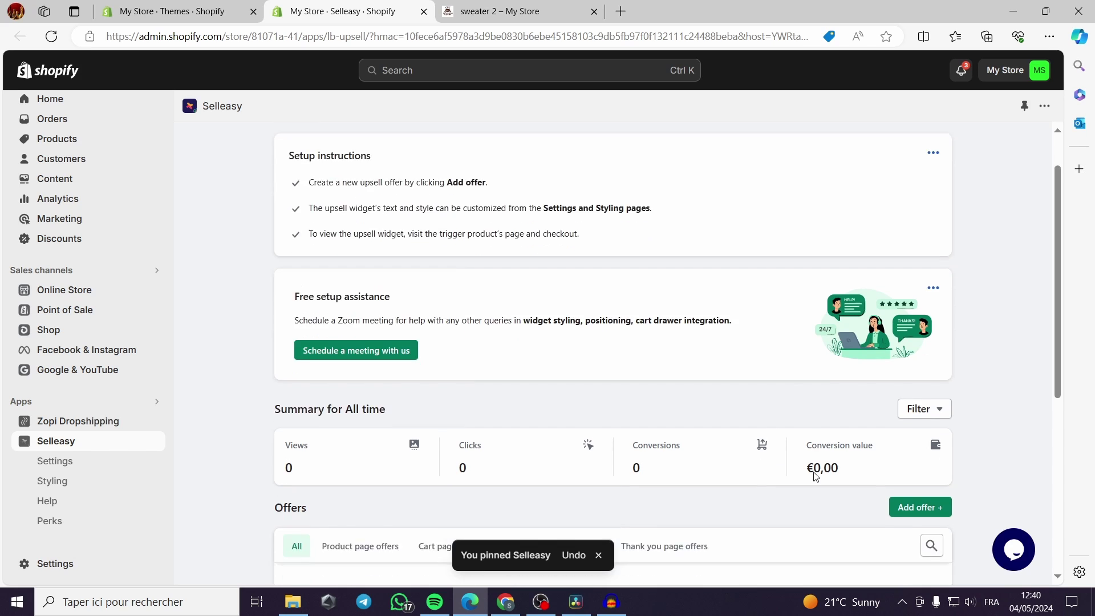
pyautogui.scroll(5, 887, 340)
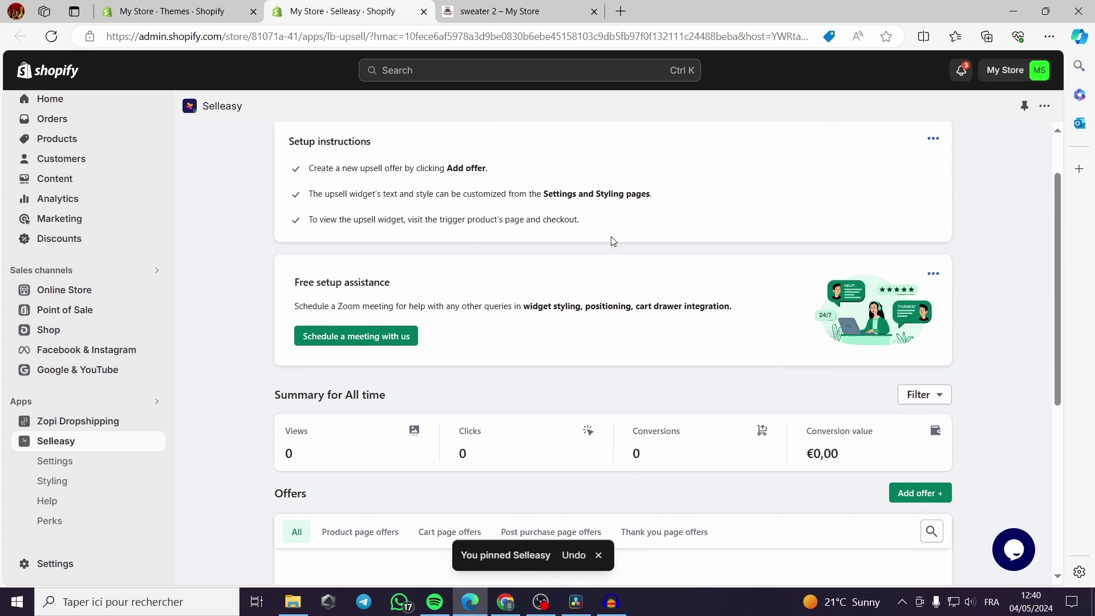
pyautogui.scroll(-1, 613, 241)
pyautogui.click(918, 423)
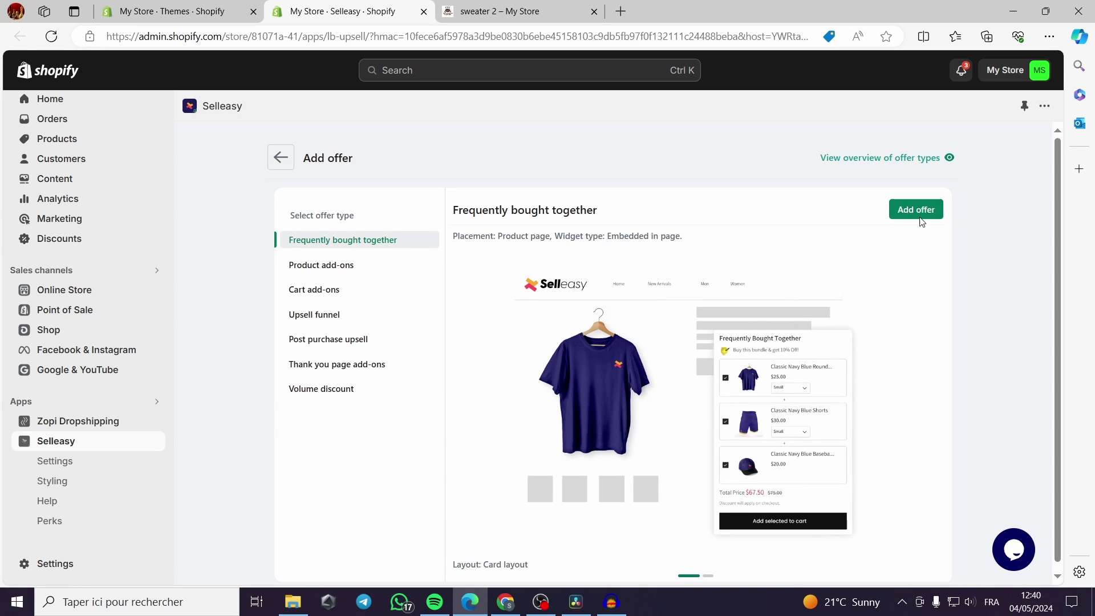
# - Review the previews of the offer types from Frequently bought together and Product add-ons through Thank you page add-ons and Volume discount
pyautogui.scroll(-1, 922, 221)
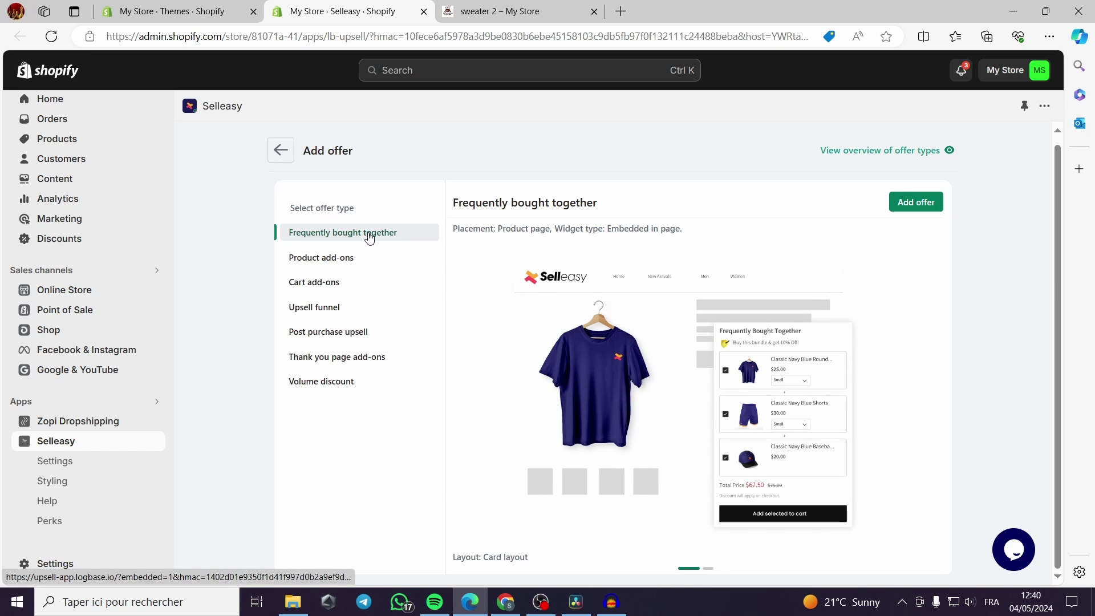
pyautogui.click(325, 265)
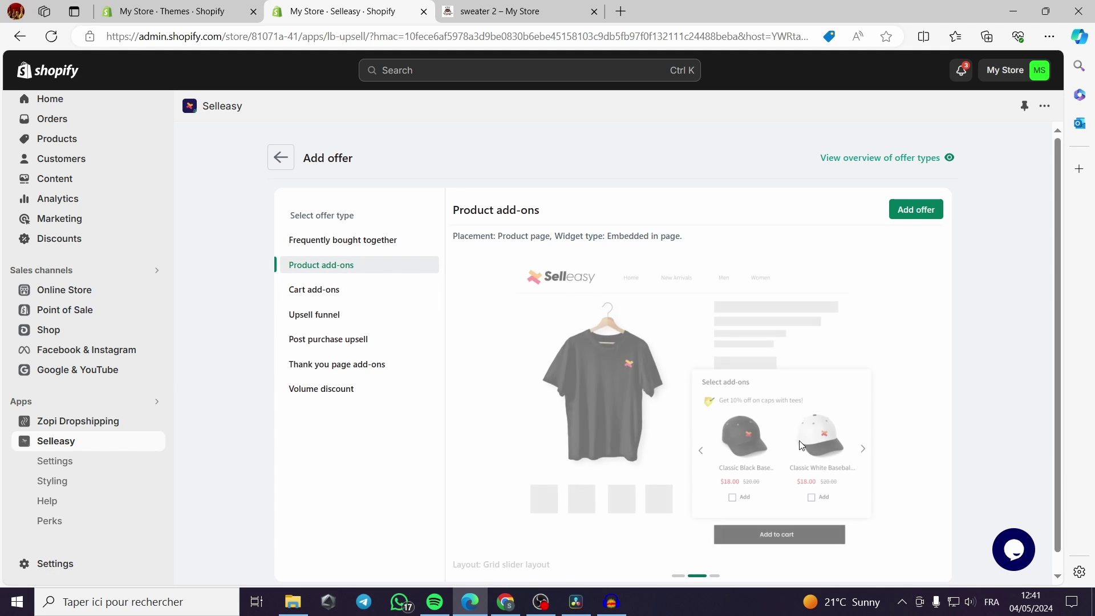
pyautogui.click(331, 295)
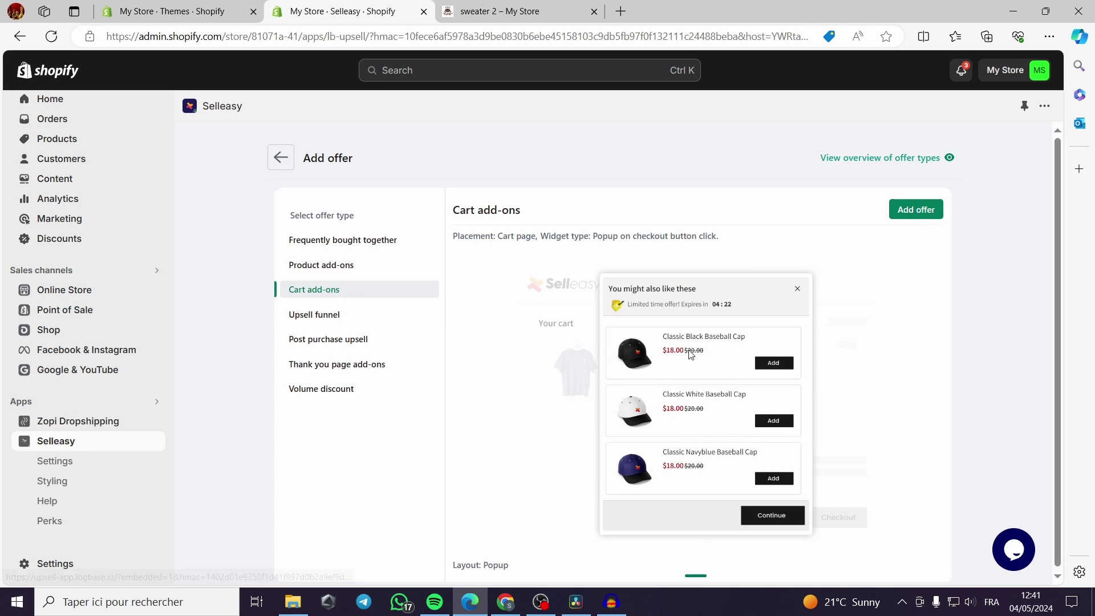
pyautogui.click(324, 321)
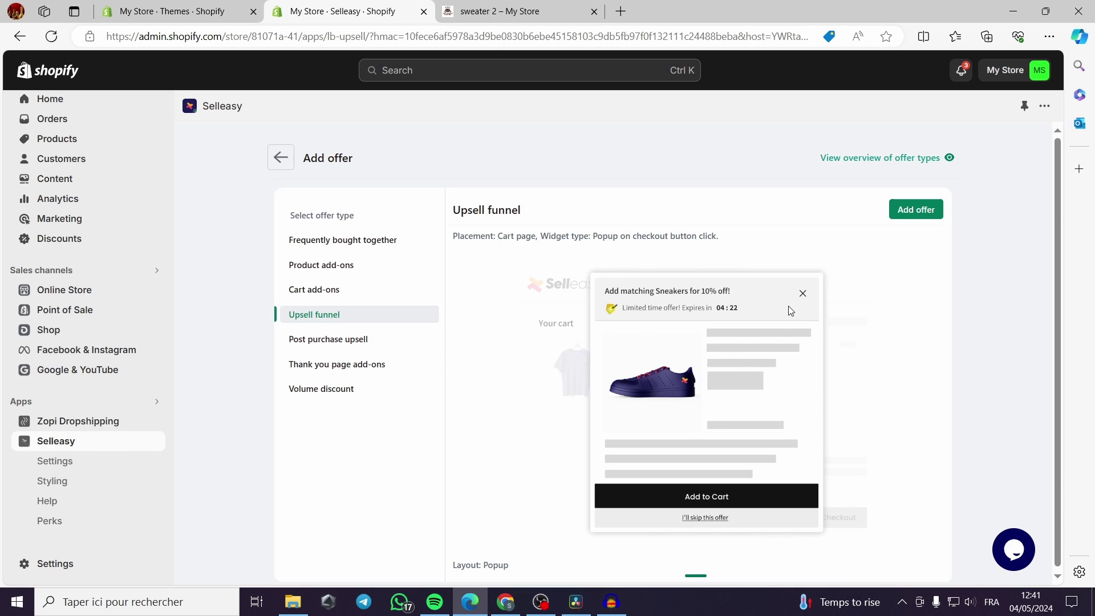
pyautogui.click(342, 340)
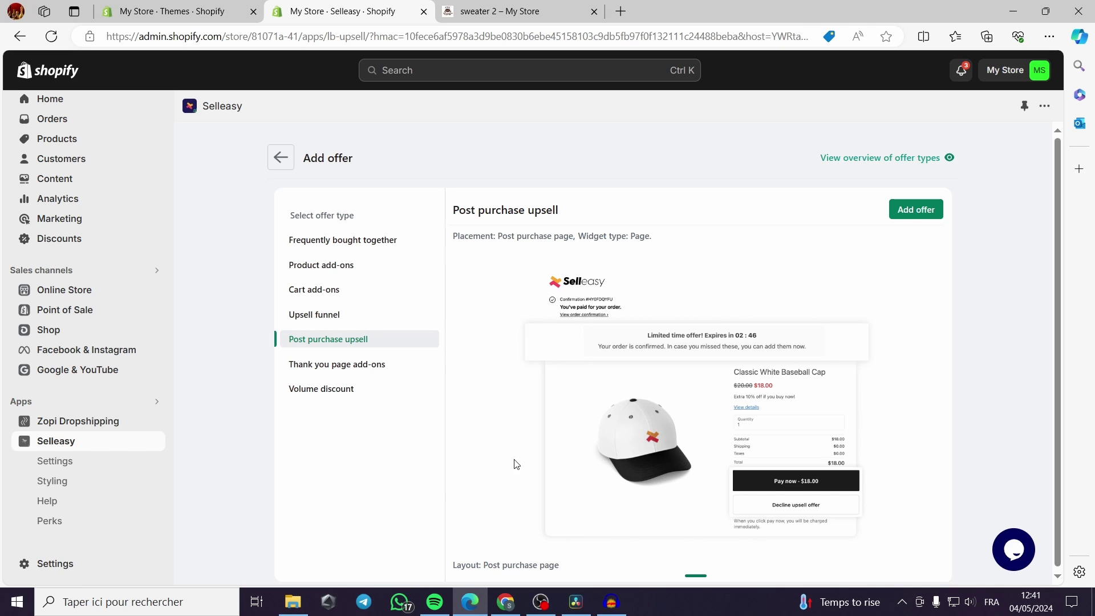
pyautogui.click(329, 368)
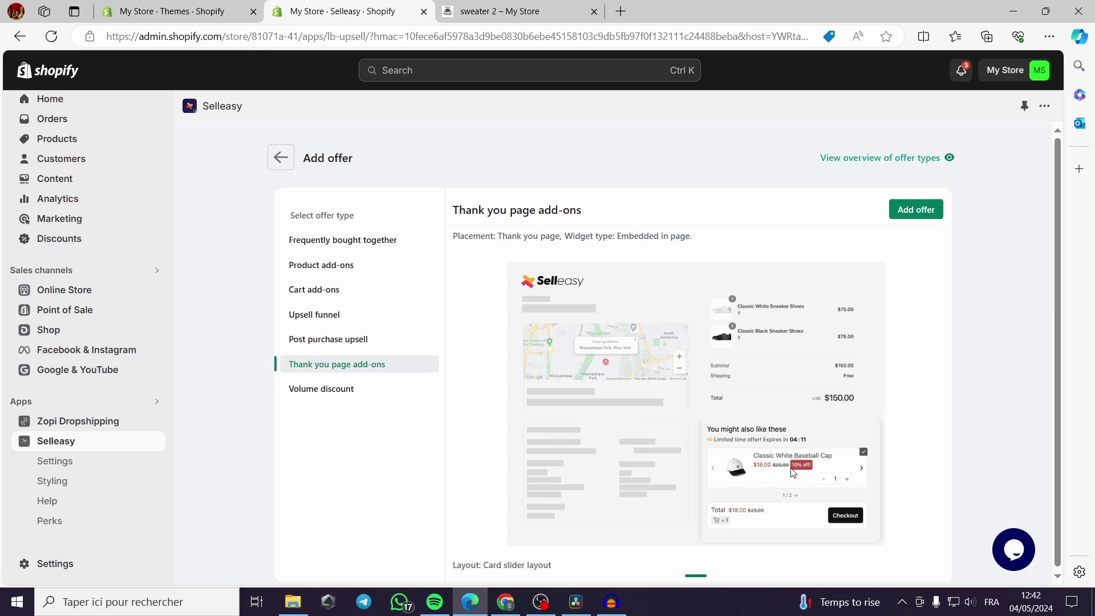
pyautogui.click(352, 395)
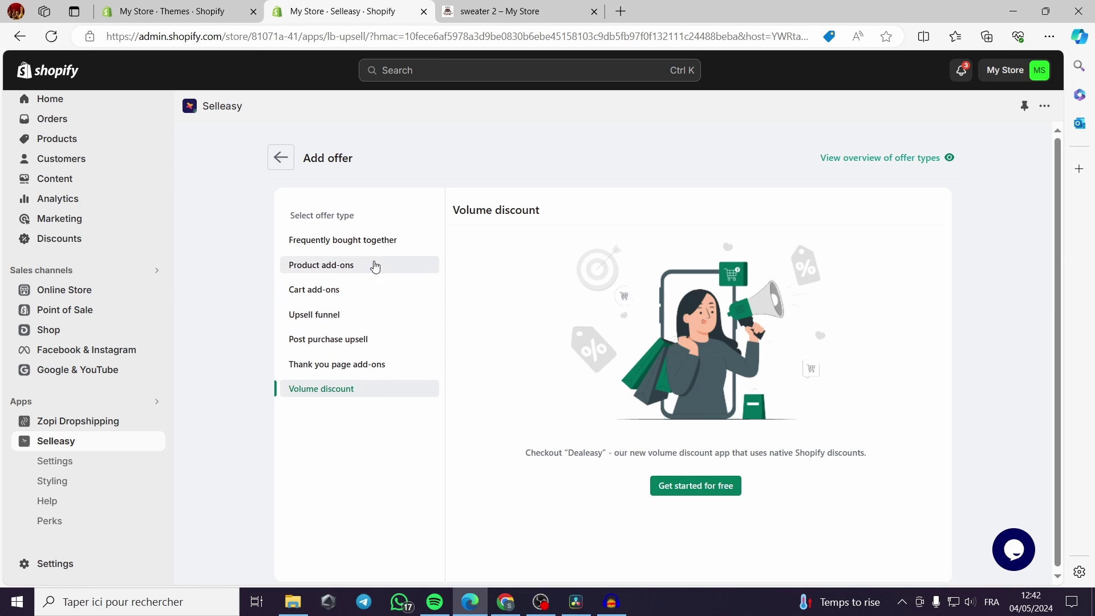
# - Create a Frequently bought together offer and enable the widget it requires
pyautogui.click(381, 241)
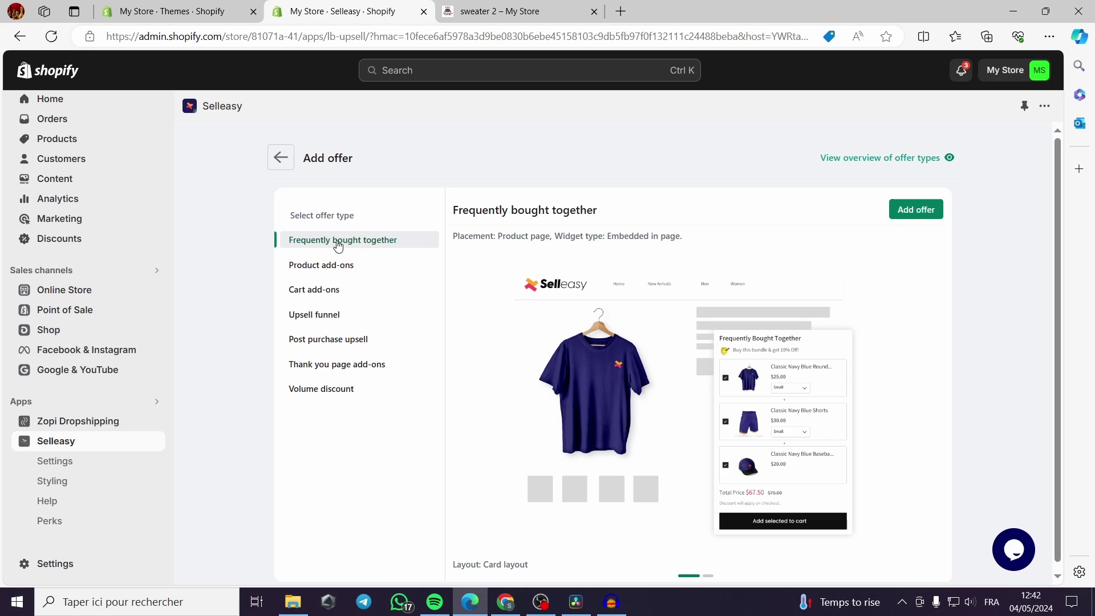
pyautogui.click(930, 212)
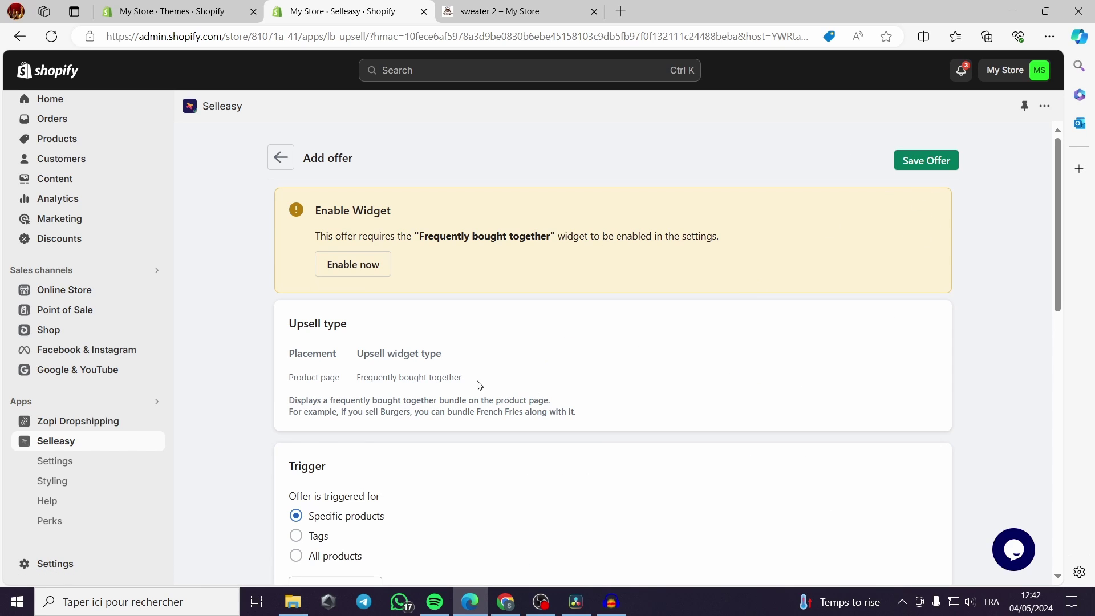
pyautogui.click(358, 259)
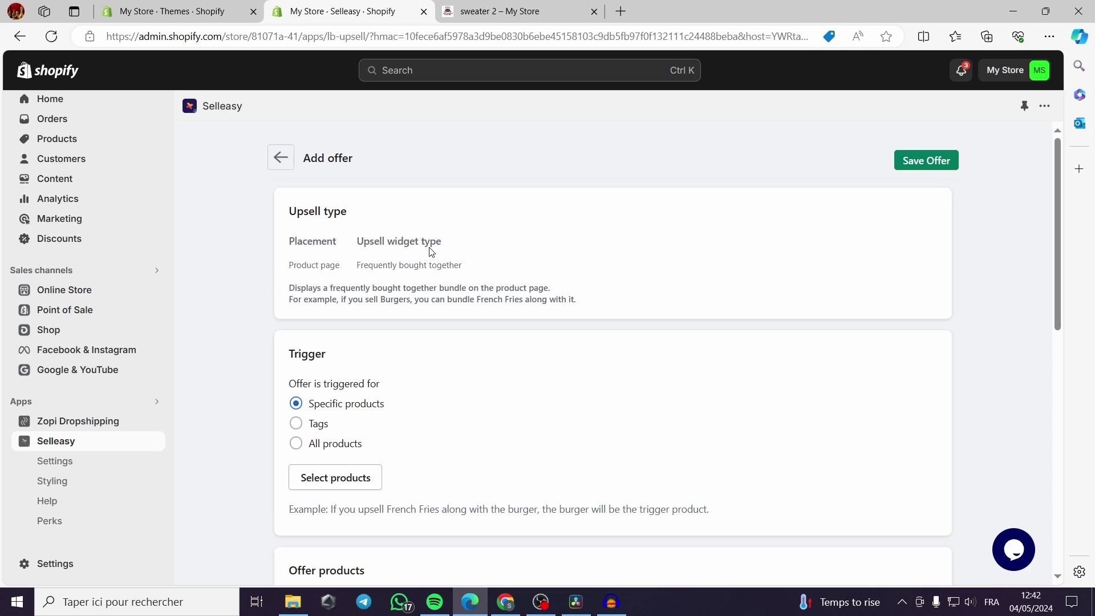
# - Review the offer's upsell type and compare the Tags, All products and Specific products trigger options, ending on Specific products
pyautogui.scroll(-1, 429, 248)
pyautogui.scroll(1, 423, 250)
pyautogui.moveTo(374, 265); pyautogui.dragTo(481, 271)
pyautogui.click(445, 320)
pyautogui.scroll(-1, 343, 342)
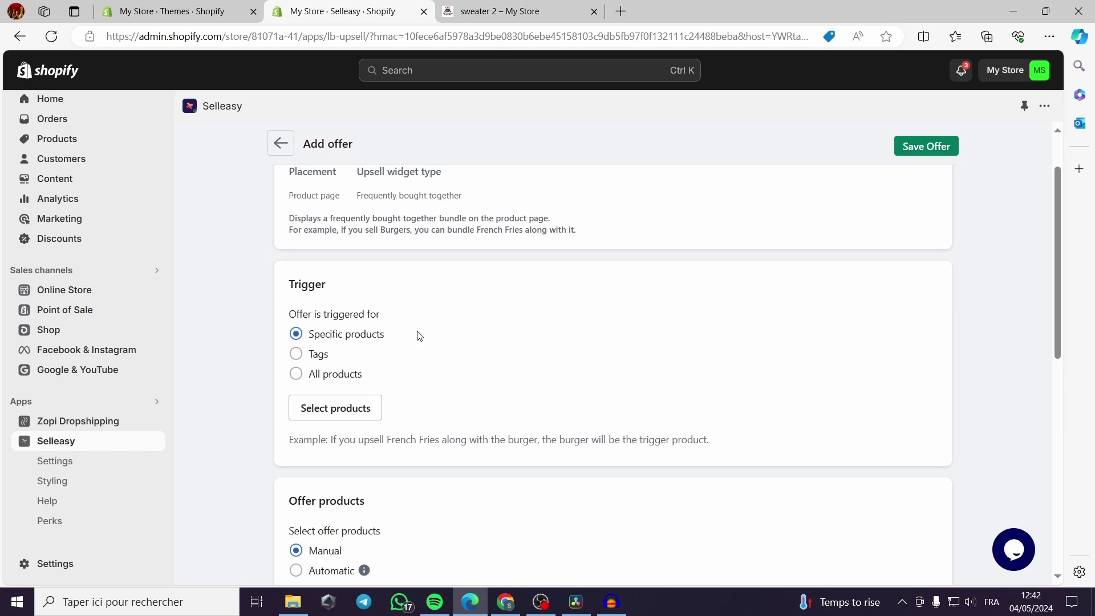
pyautogui.click(319, 354)
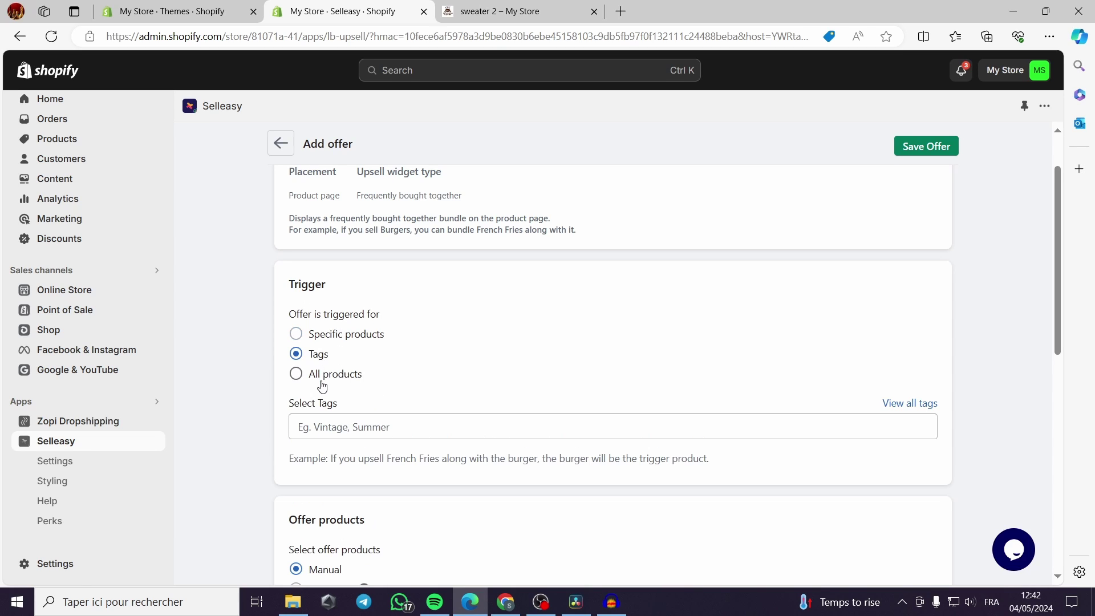
pyautogui.click(335, 375)
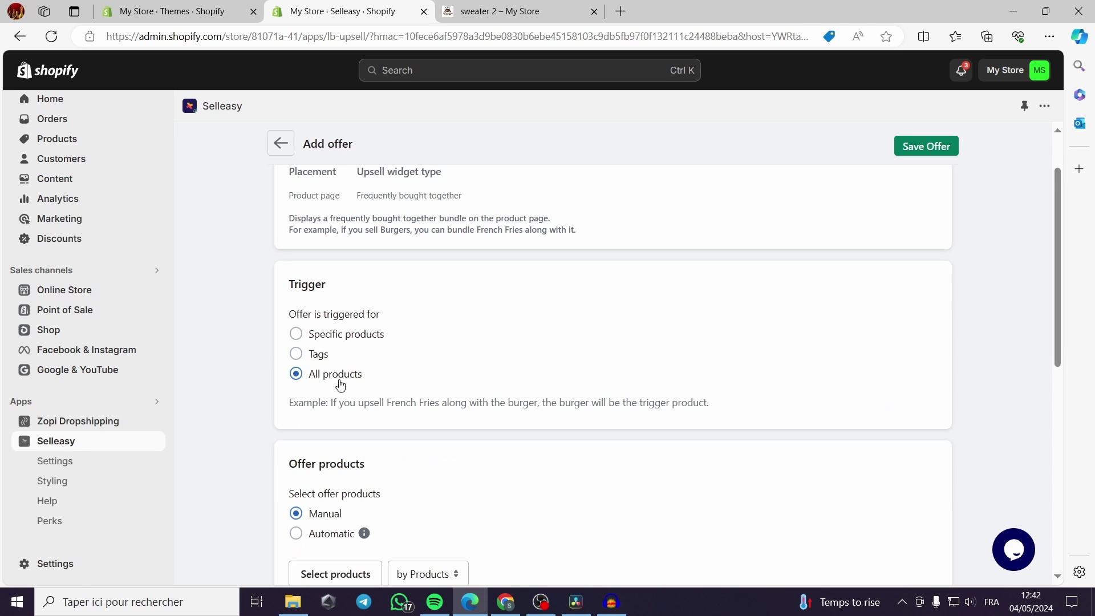
pyautogui.click(344, 335)
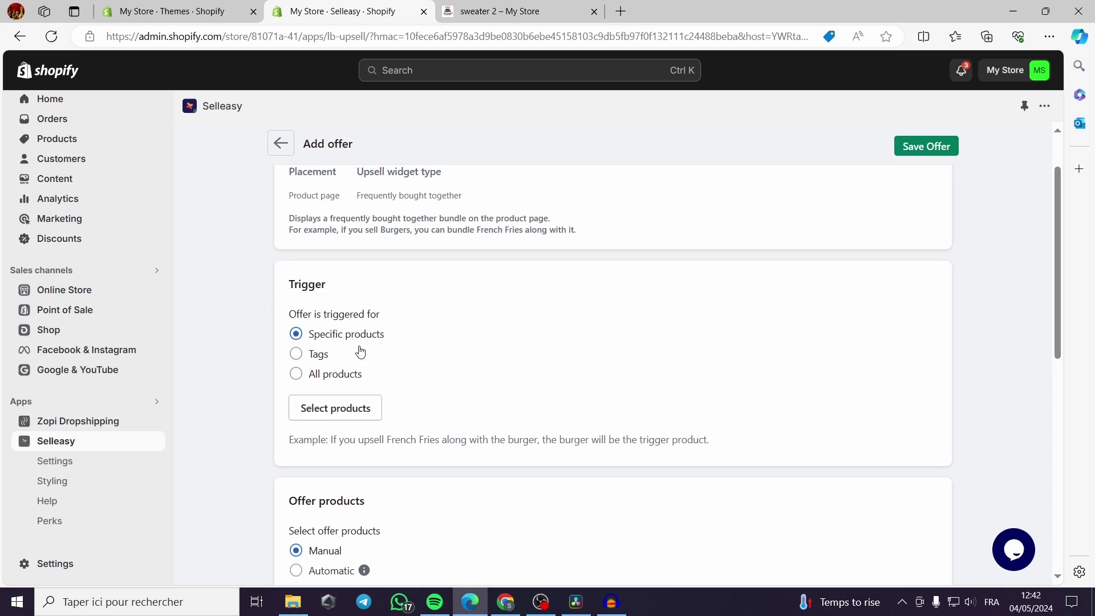
# - Add sweater 1 as the offer's trigger product and set the offer products selection to Automatic
pyautogui.click(358, 408)
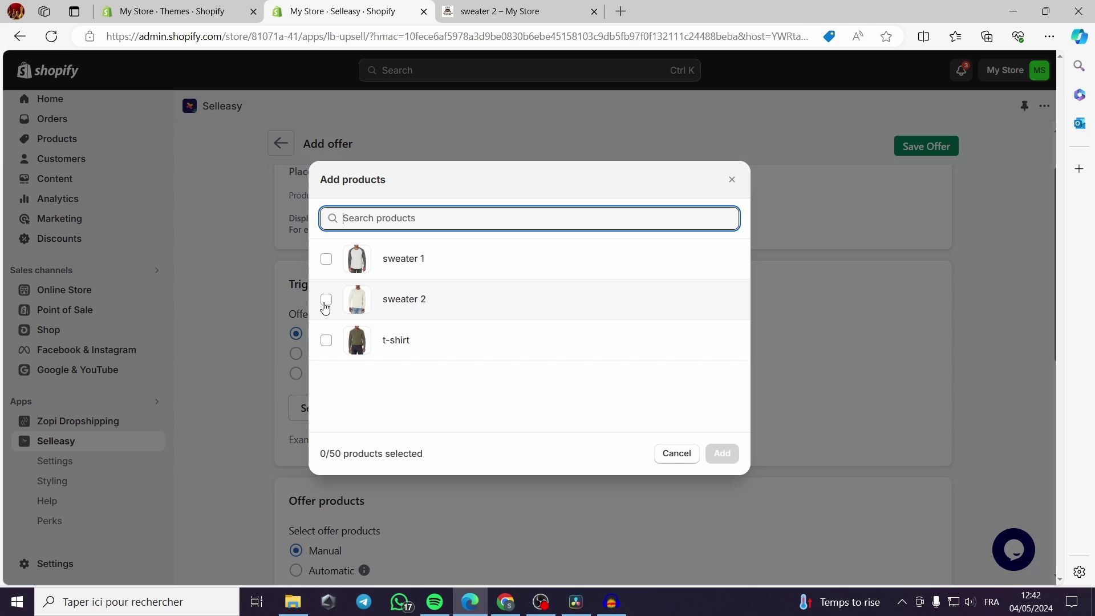
pyautogui.click(326, 260)
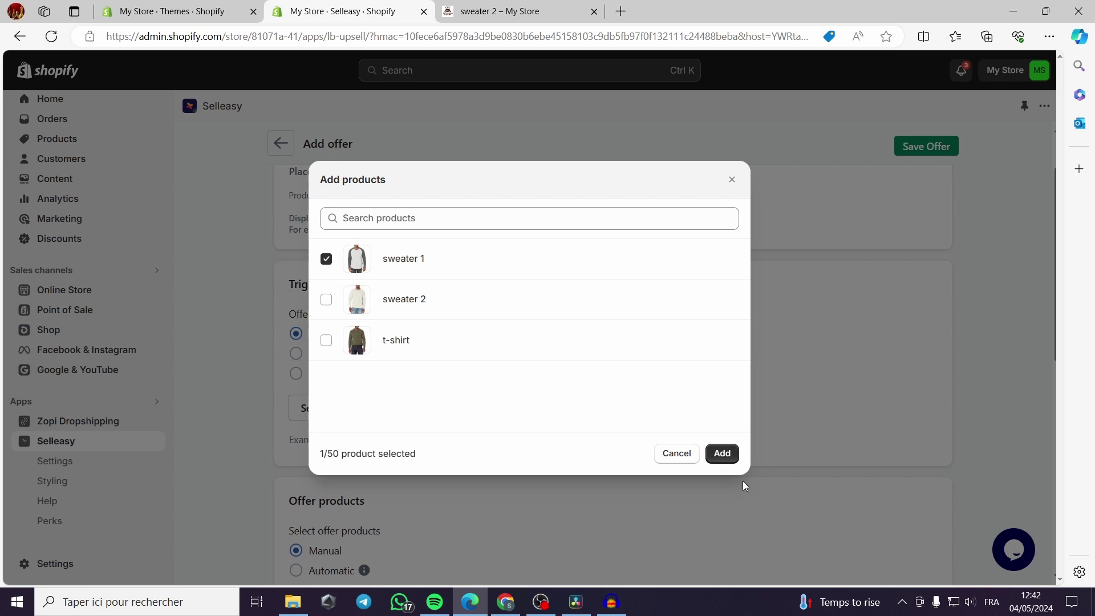
pyautogui.click(722, 453)
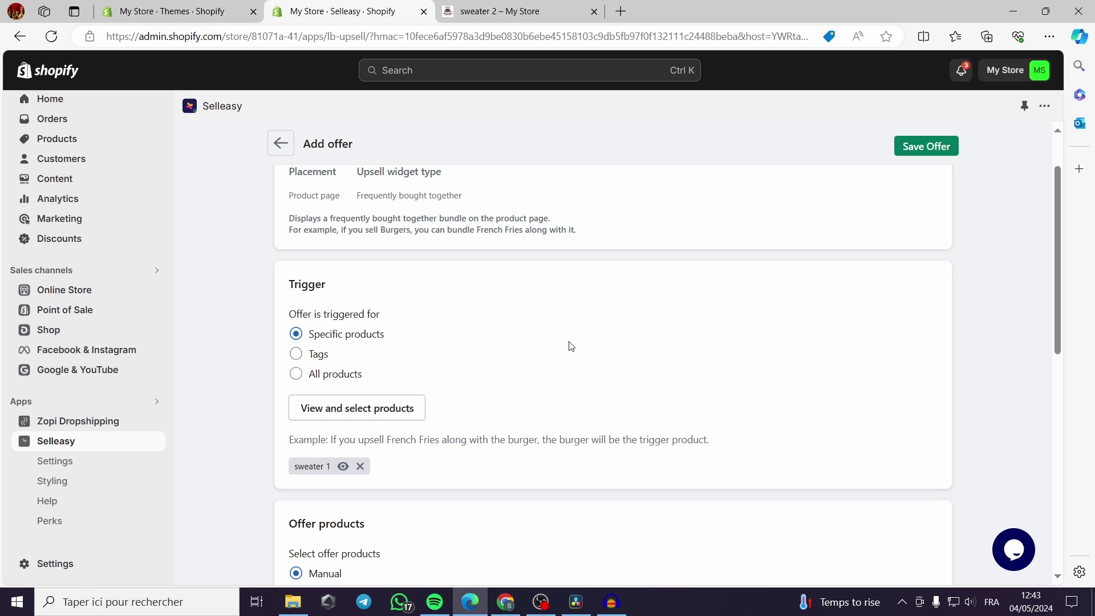
pyautogui.scroll(-1, 570, 346)
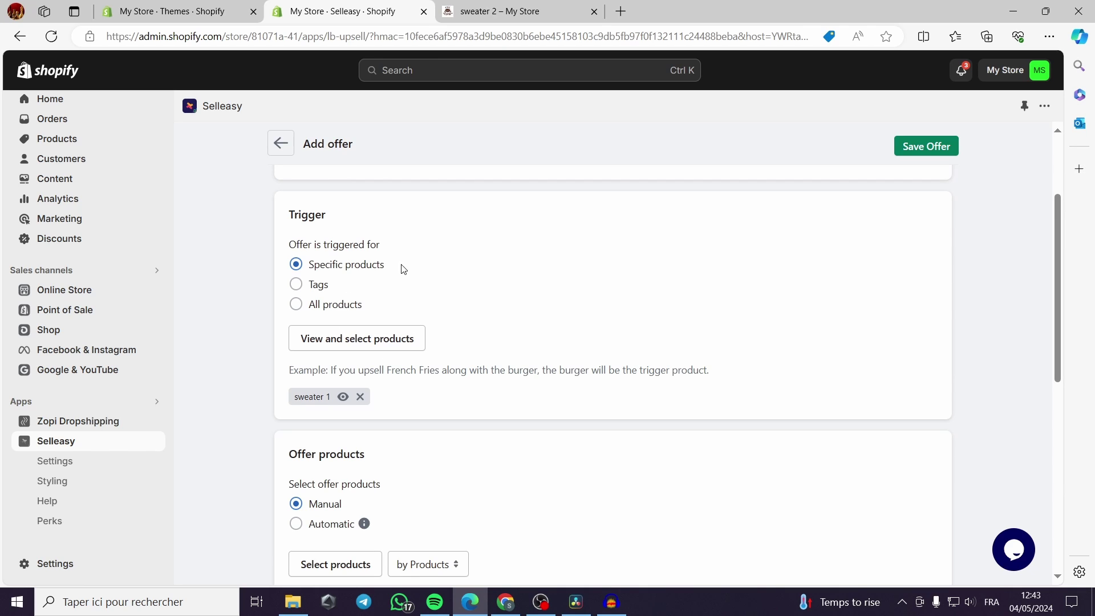
pyautogui.scroll(-2, 440, 406)
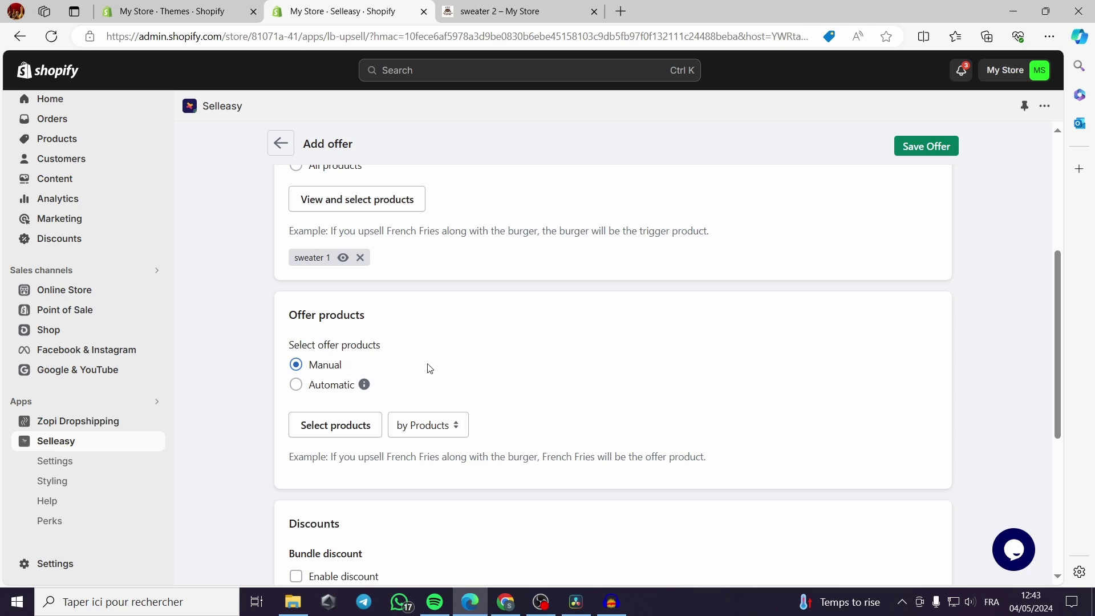
pyautogui.click(329, 390)
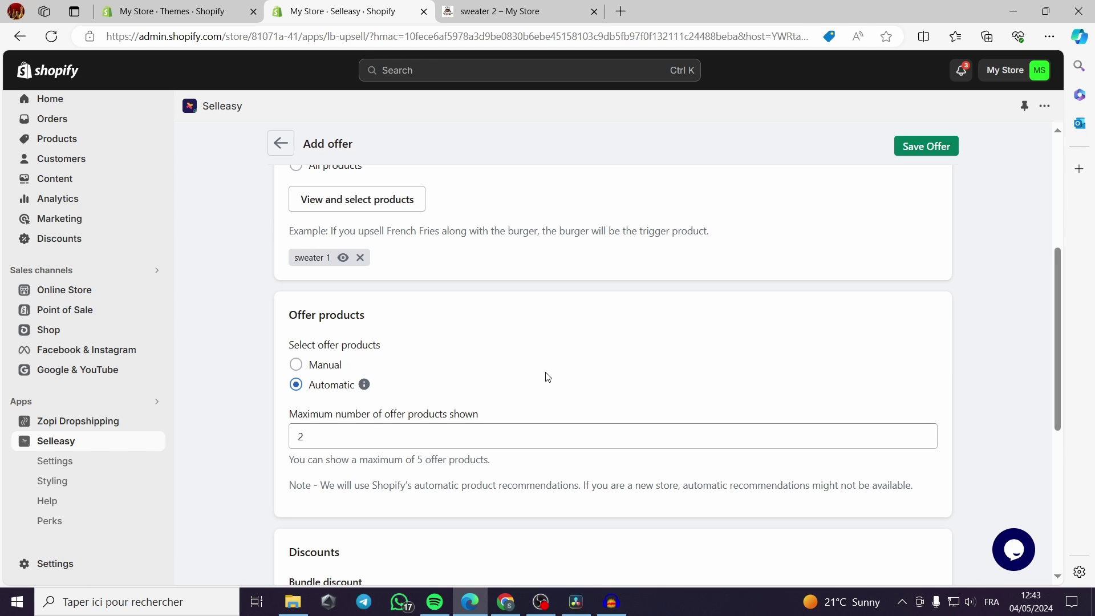
# - Enable the bundle discount as a percentage or fixed value and set its value to 10 %
pyautogui.scroll(-3, 545, 378)
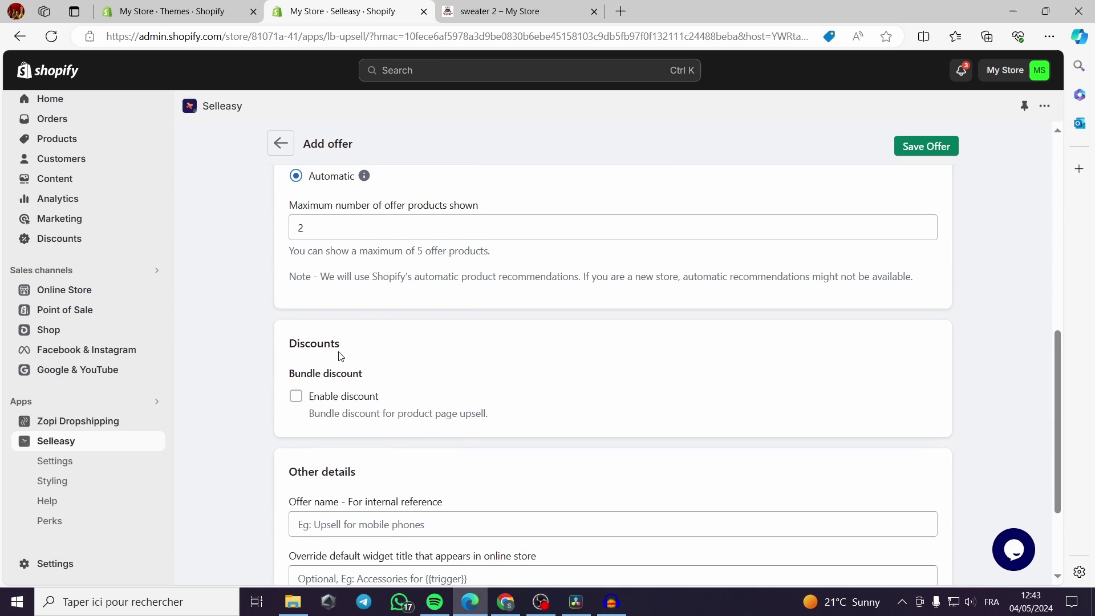
pyautogui.click(345, 396)
pyautogui.scroll(-3, 433, 425)
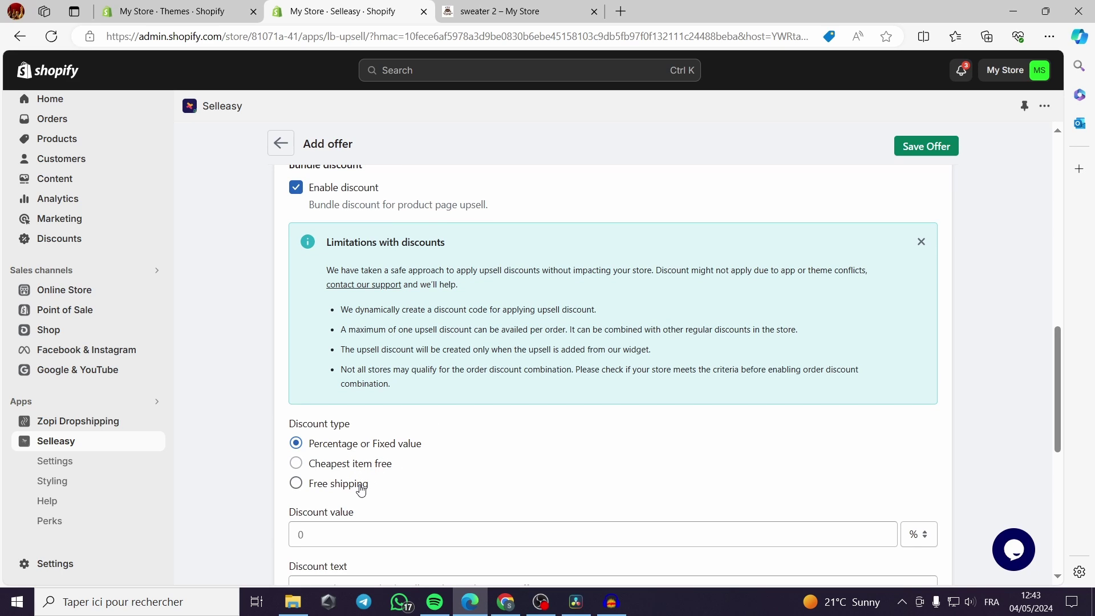
pyautogui.scroll(-2, 365, 479)
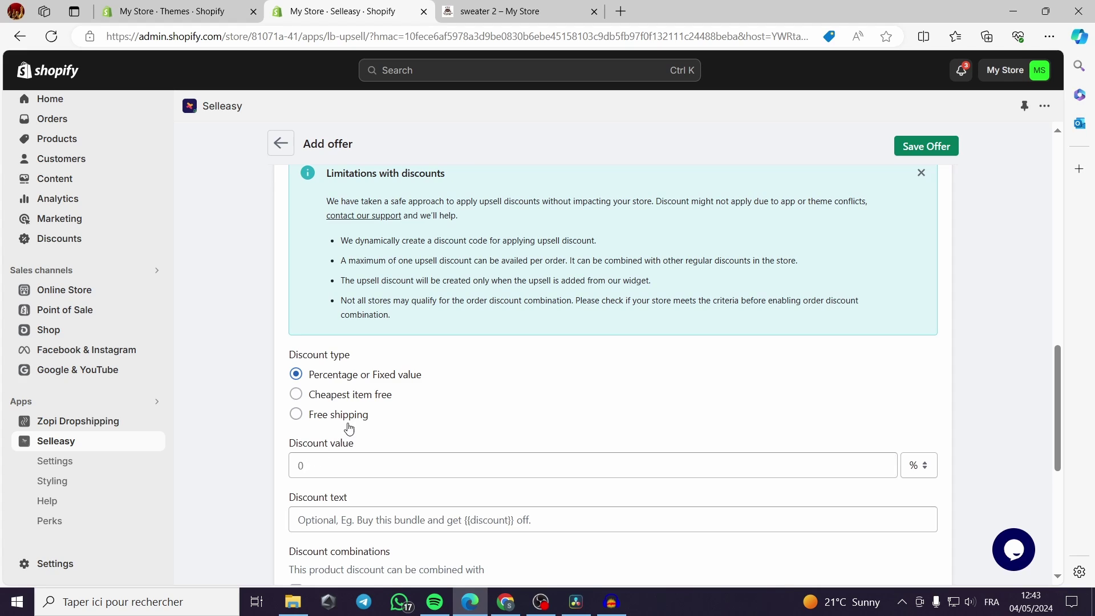
pyautogui.click(298, 398)
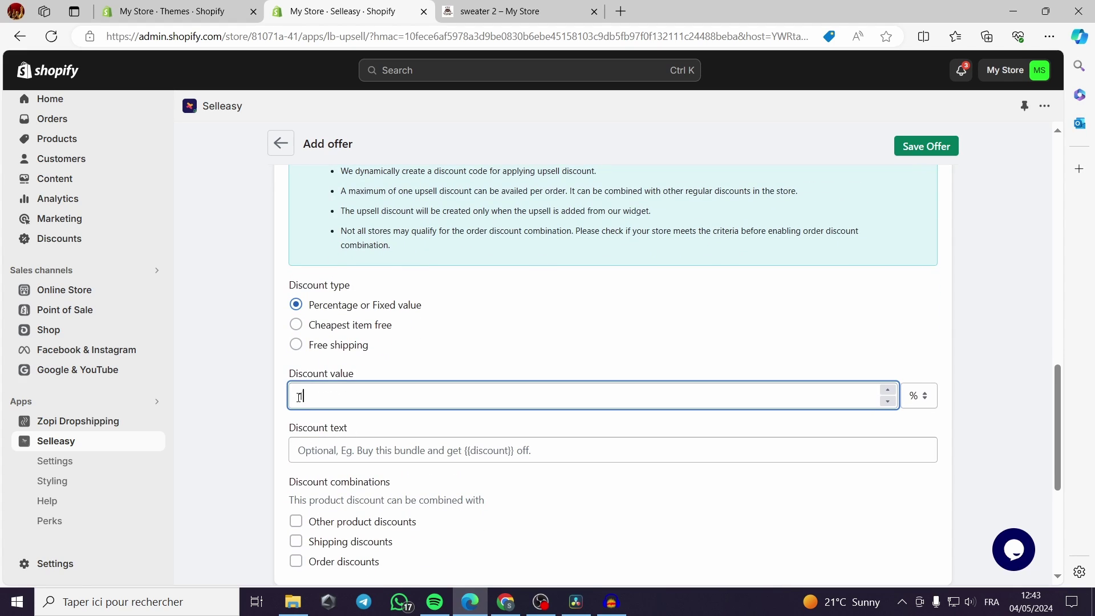
pyautogui.click(910, 409)
pyautogui.click(923, 399)
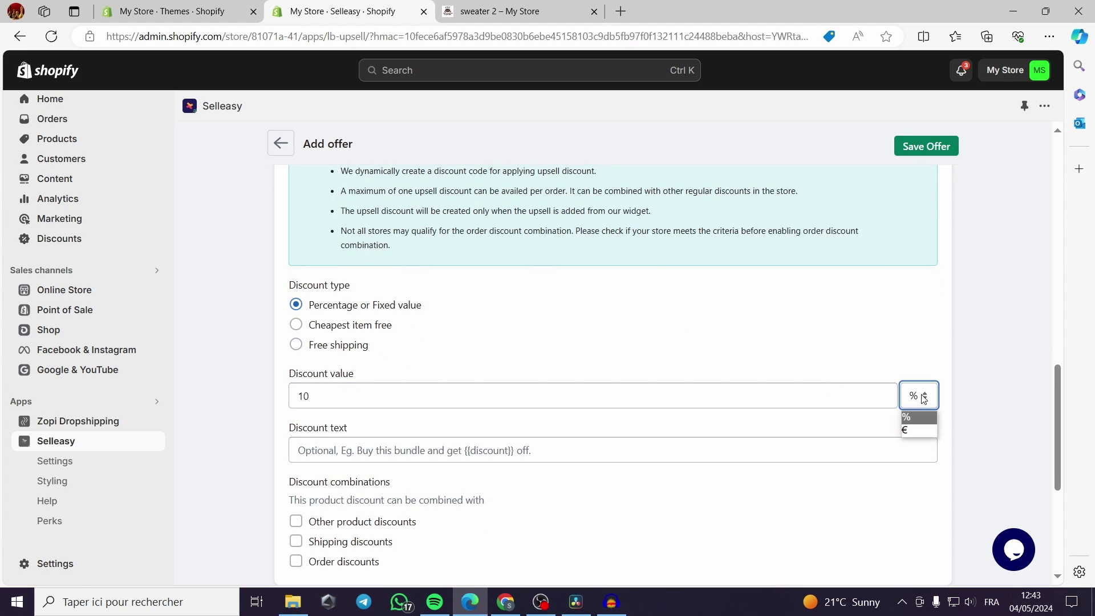
pyautogui.click(969, 400)
pyautogui.click(925, 395)
pyautogui.click(921, 419)
# - Review the discount text, discount combinations and other details fields, and try to save the offer
pyautogui.scroll(-3, 484, 396)
pyautogui.click(332, 306)
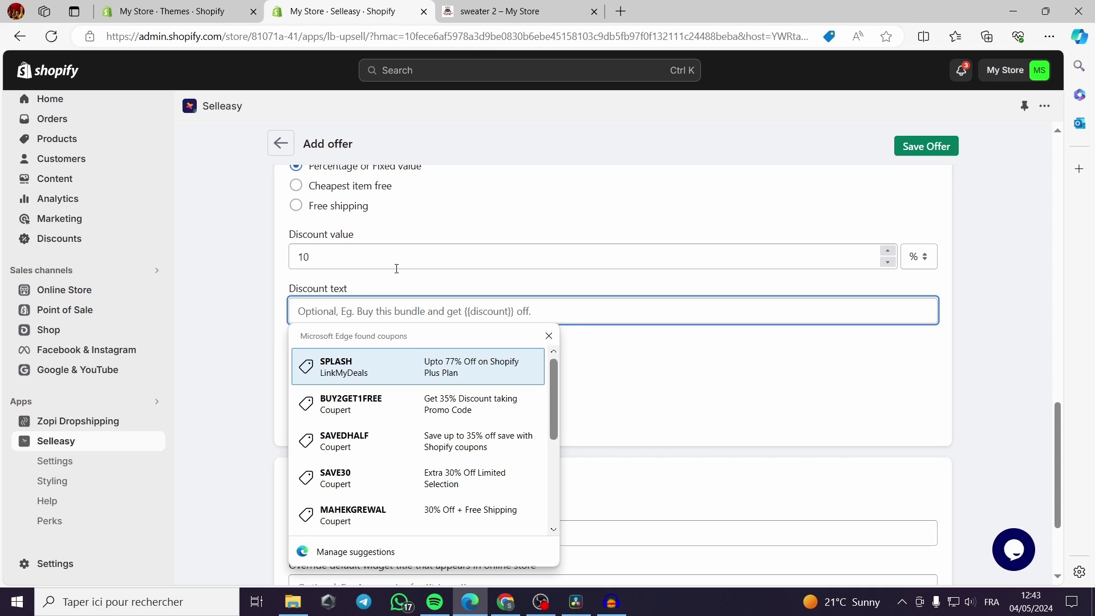
pyautogui.click(325, 311)
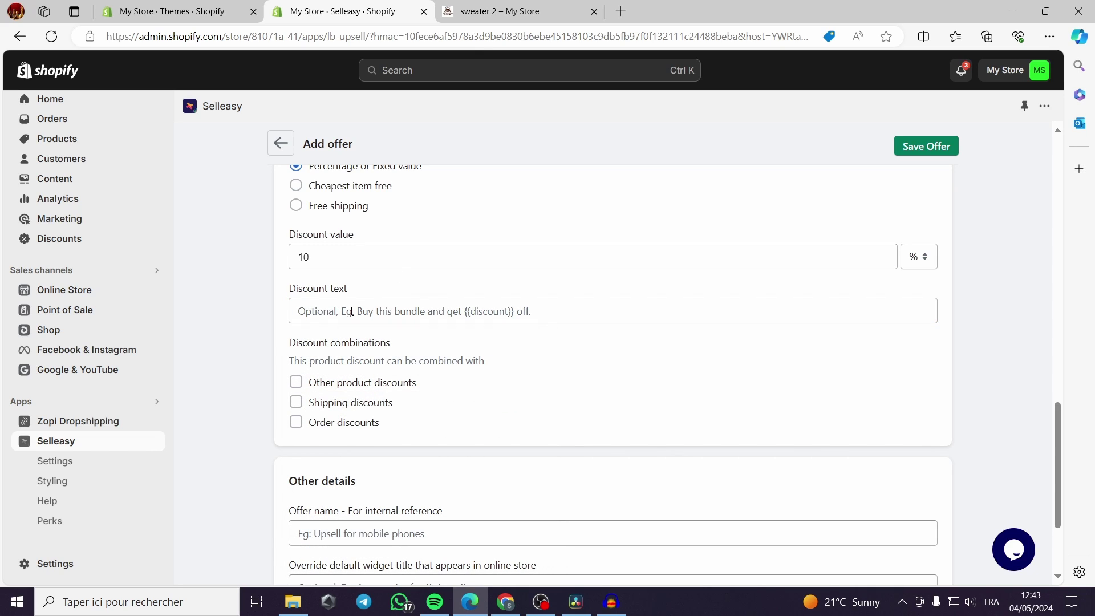
pyautogui.scroll(-1, 362, 311)
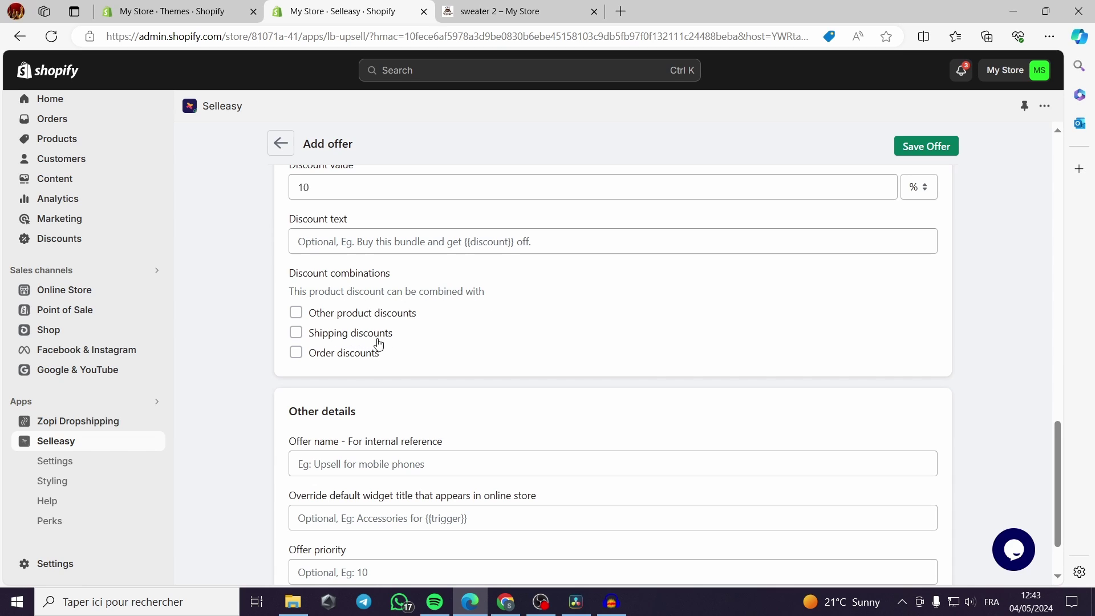
pyautogui.scroll(-2, 384, 362)
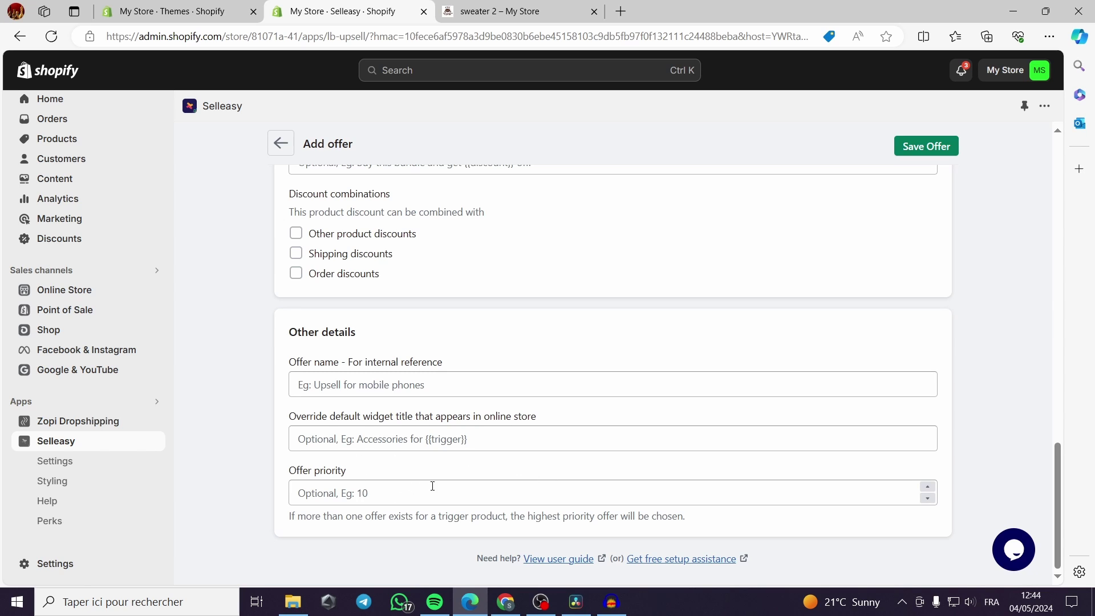
pyautogui.scroll(20, 432, 486)
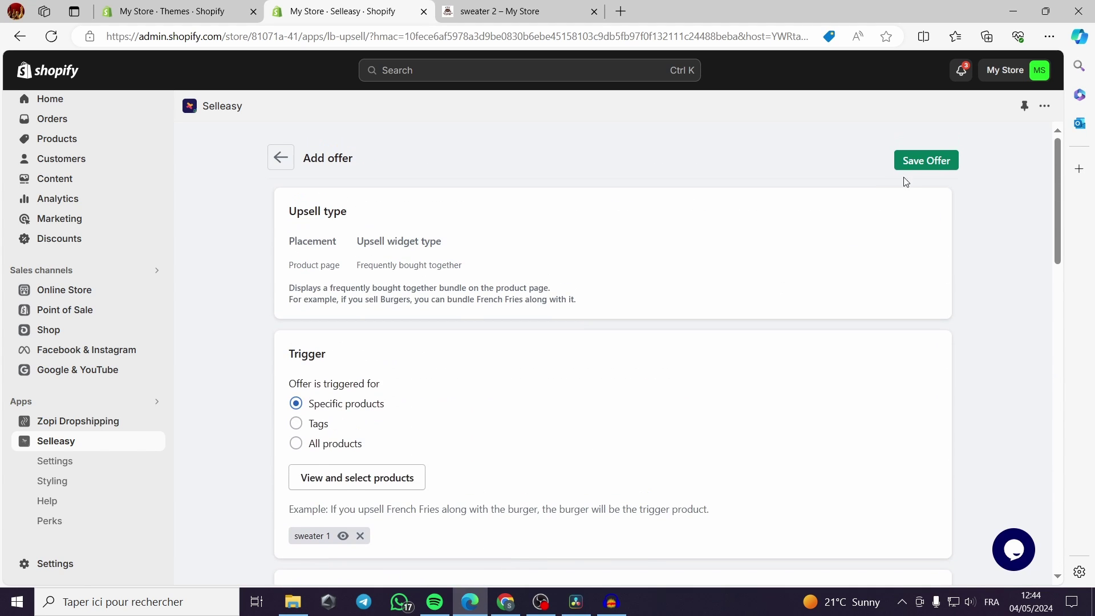
pyautogui.click(906, 167)
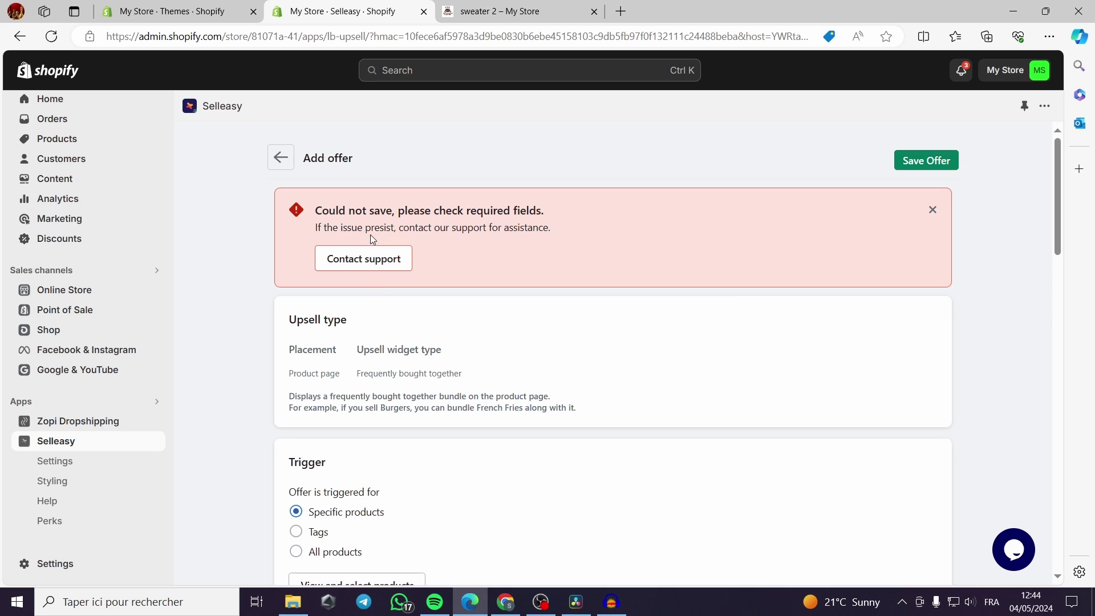
# - Name the offer Special Deal, save it and dismiss the creation notice
pyautogui.scroll(-20, 488, 245)
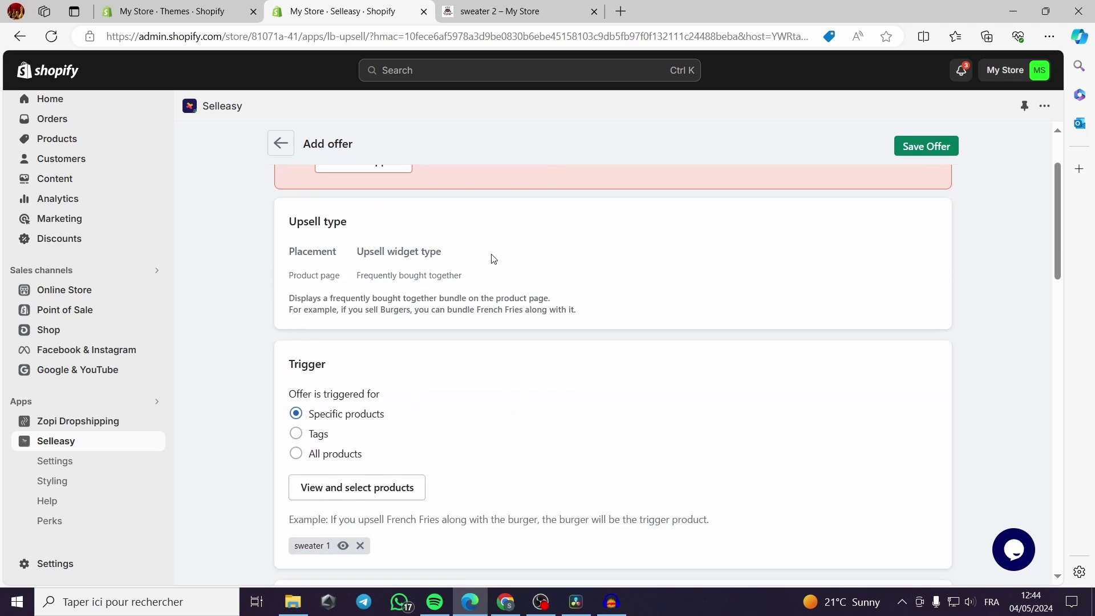
pyautogui.click(382, 372)
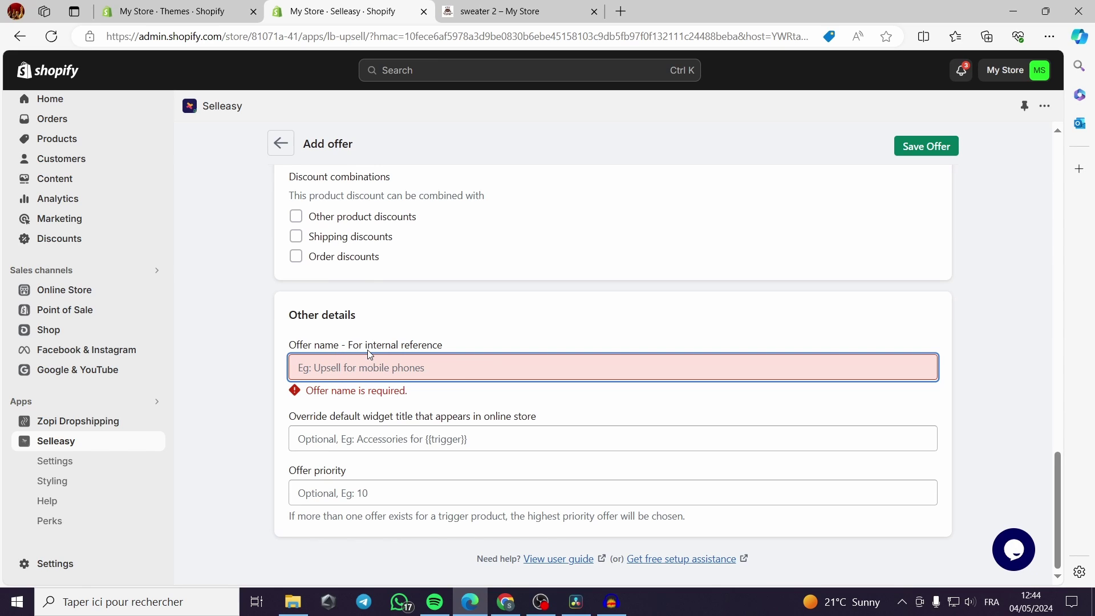
pyautogui.write('Special')
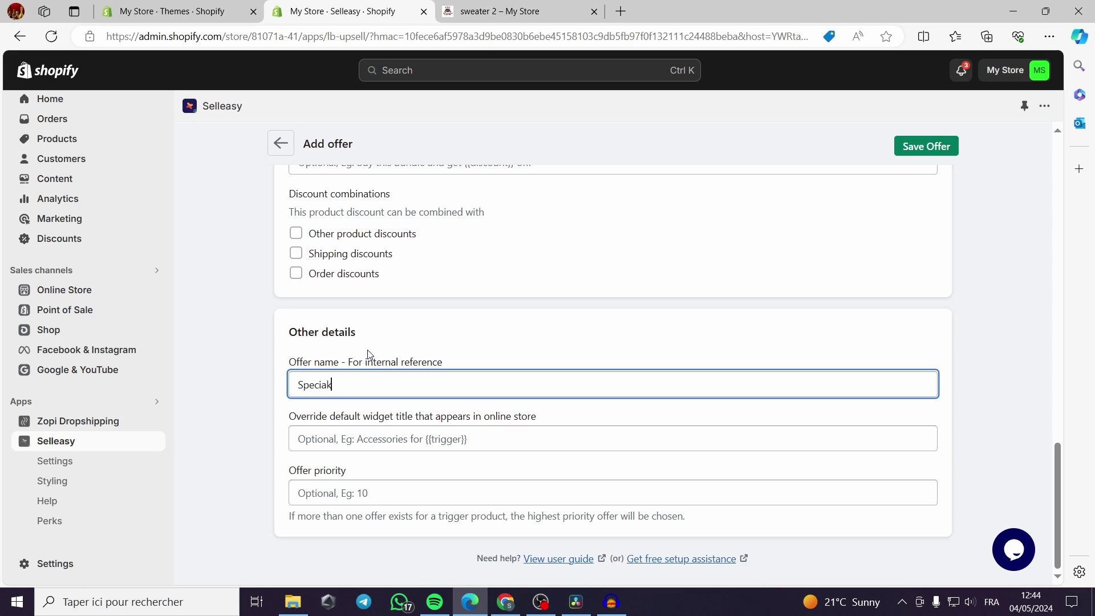
pyautogui.write(' Deal')
pyautogui.press('Tab')
pyautogui.click(384, 491)
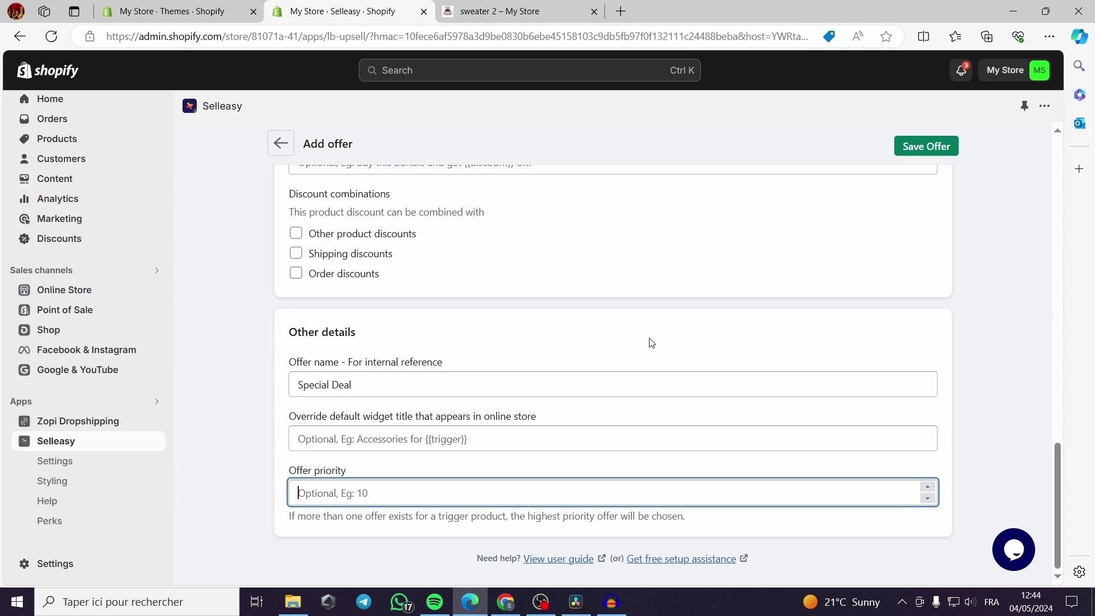
pyautogui.click(925, 146)
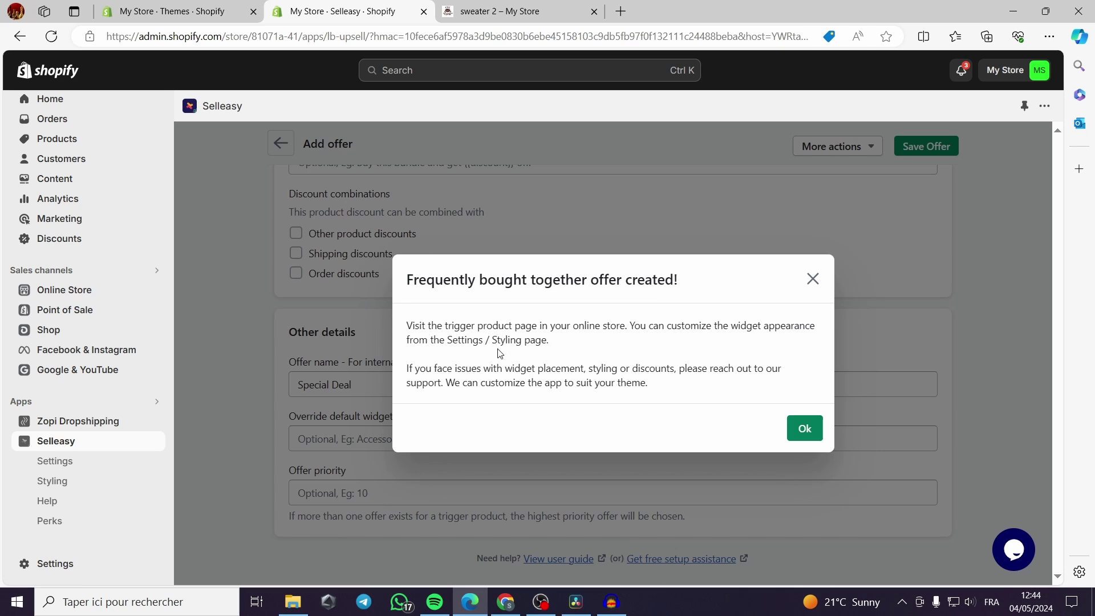
pyautogui.click(803, 429)
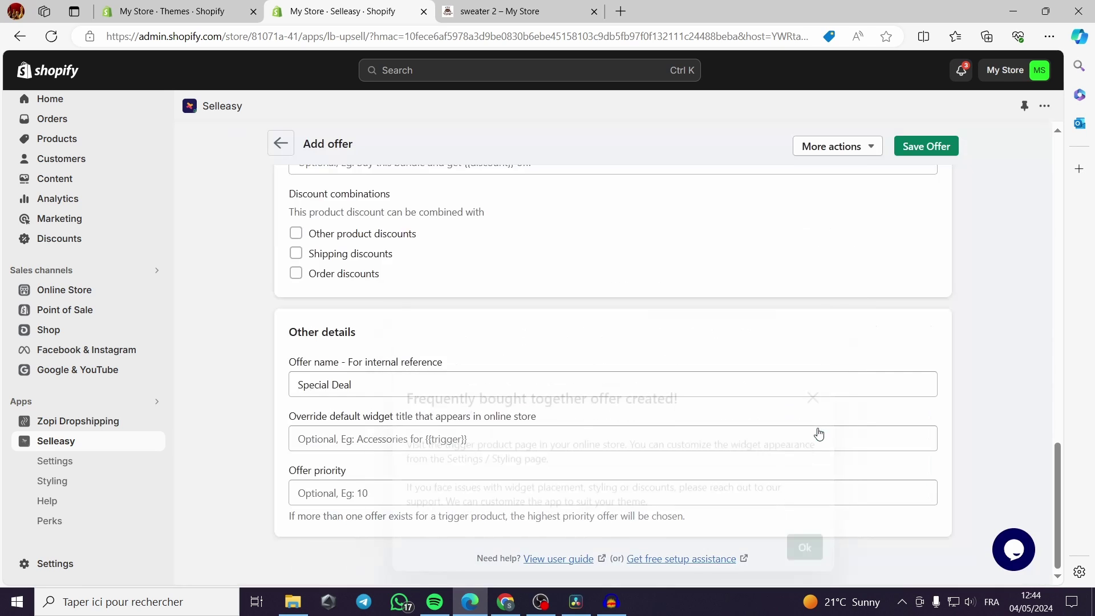
# - Review Selleasy's settings for the product page, cart page, checkout and thank you page widgets and the general settings
pyautogui.click(67, 462)
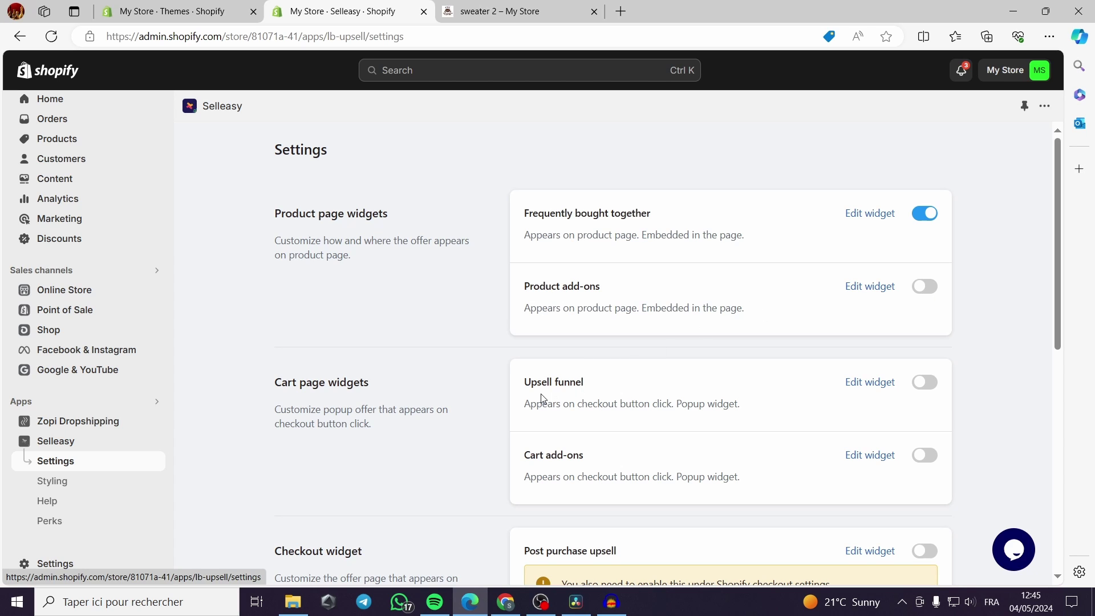
pyautogui.scroll(-1, 541, 397)
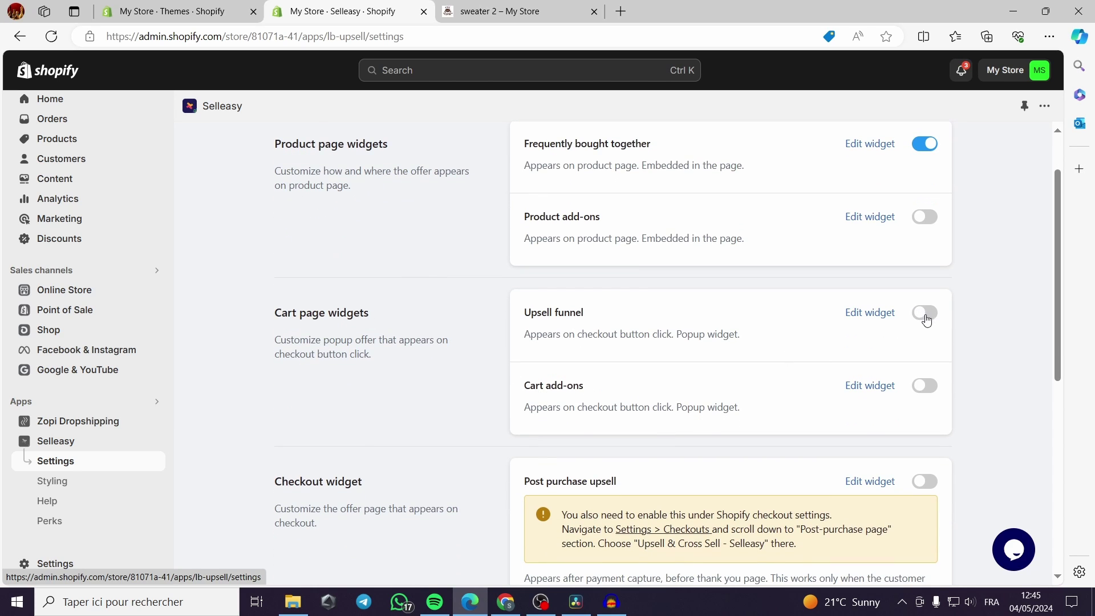
pyautogui.scroll(2, 339, 362)
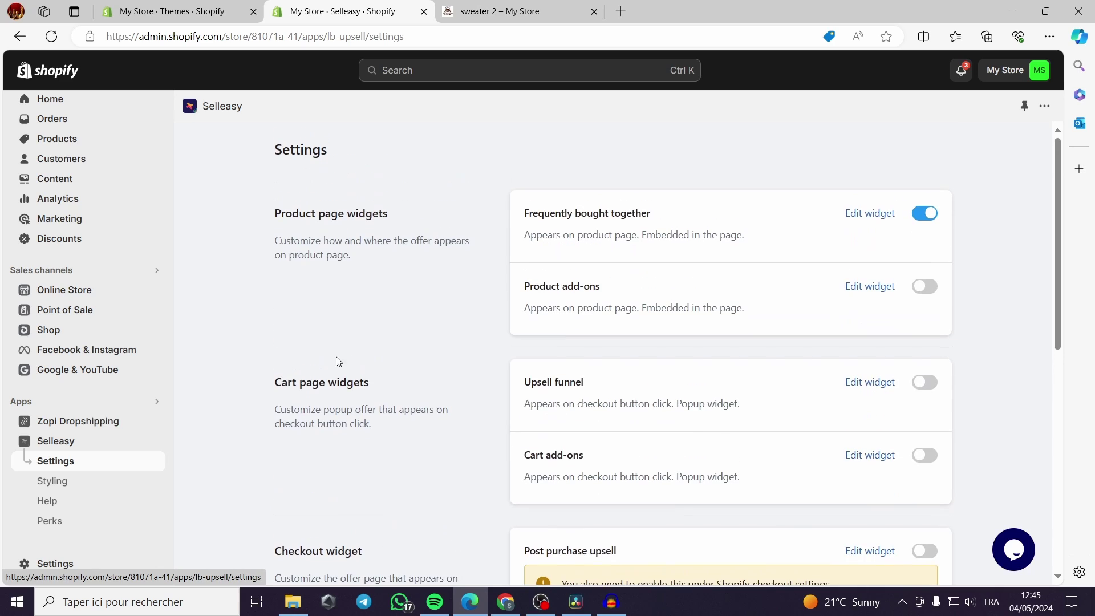
pyautogui.moveTo(274, 215); pyautogui.dragTo(395, 219)
pyautogui.click(395, 220)
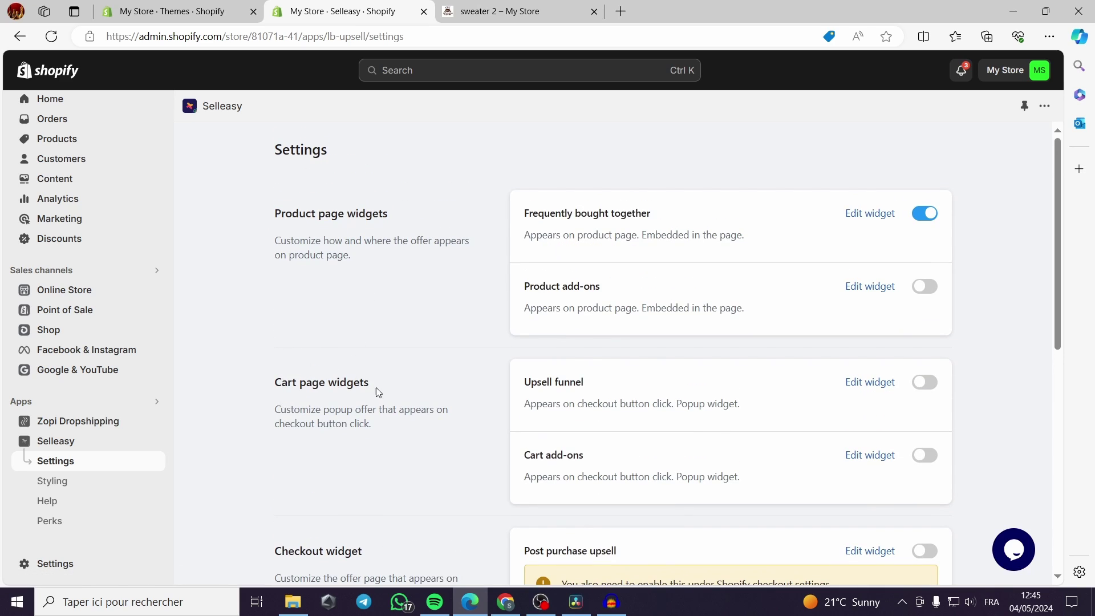
pyautogui.scroll(-3, 318, 406)
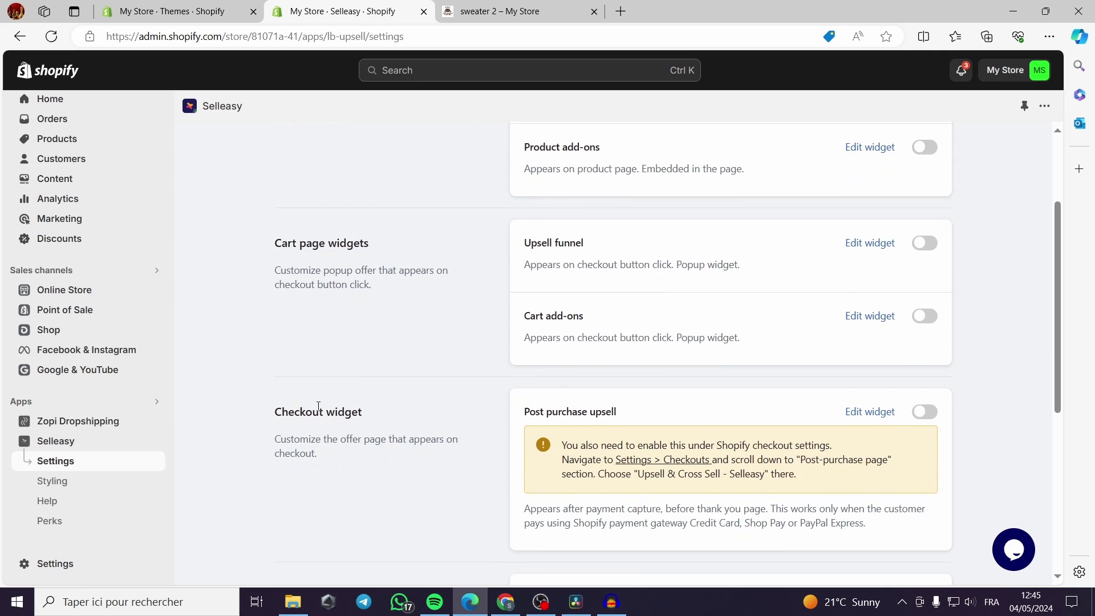
pyautogui.scroll(-7, 394, 422)
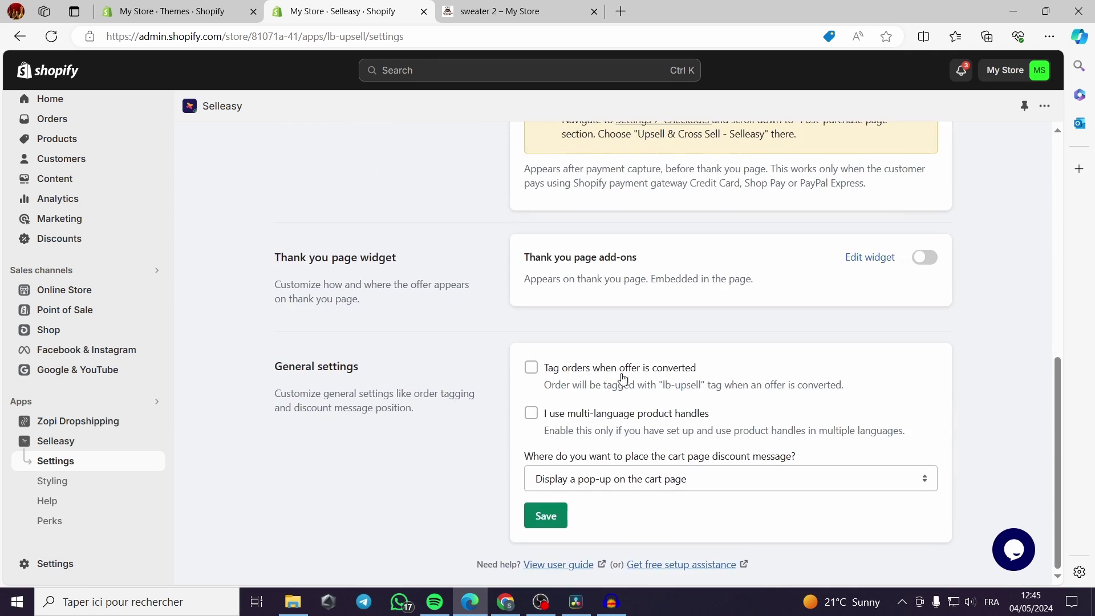
pyautogui.scroll(3, 225, 419)
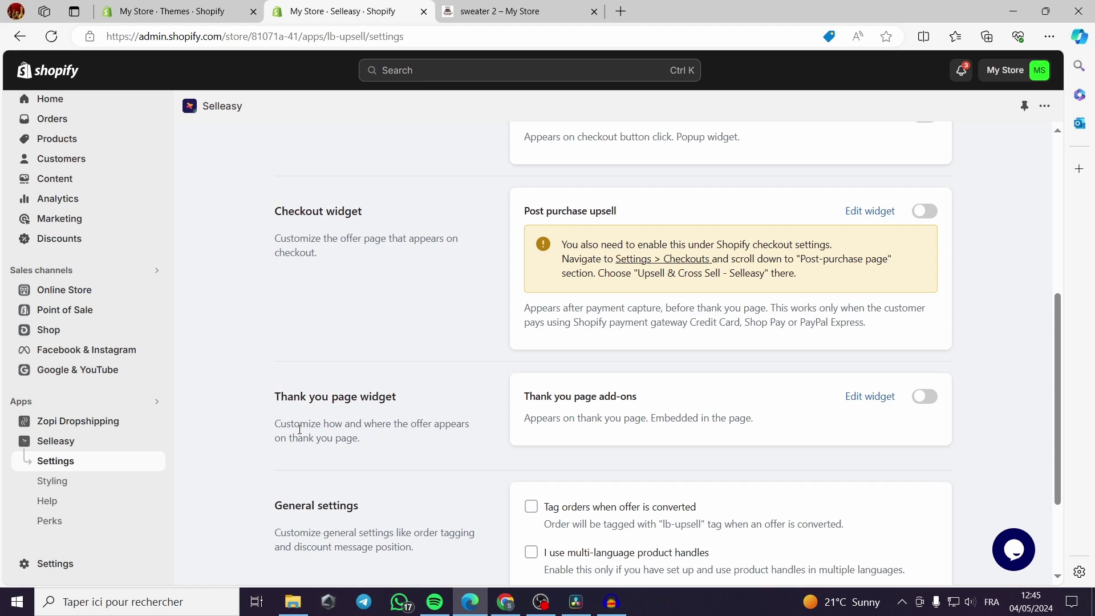
pyautogui.scroll(3, 299, 429)
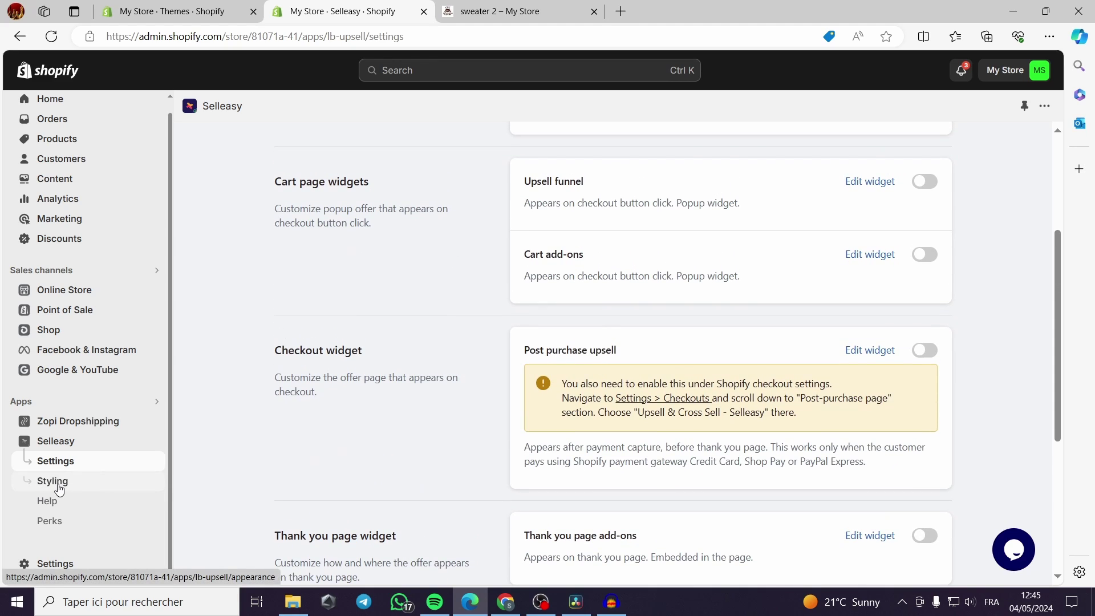
# - Open Selleasy's styling page with Frequently bought together as the widget type to customize
pyautogui.click(58, 488)
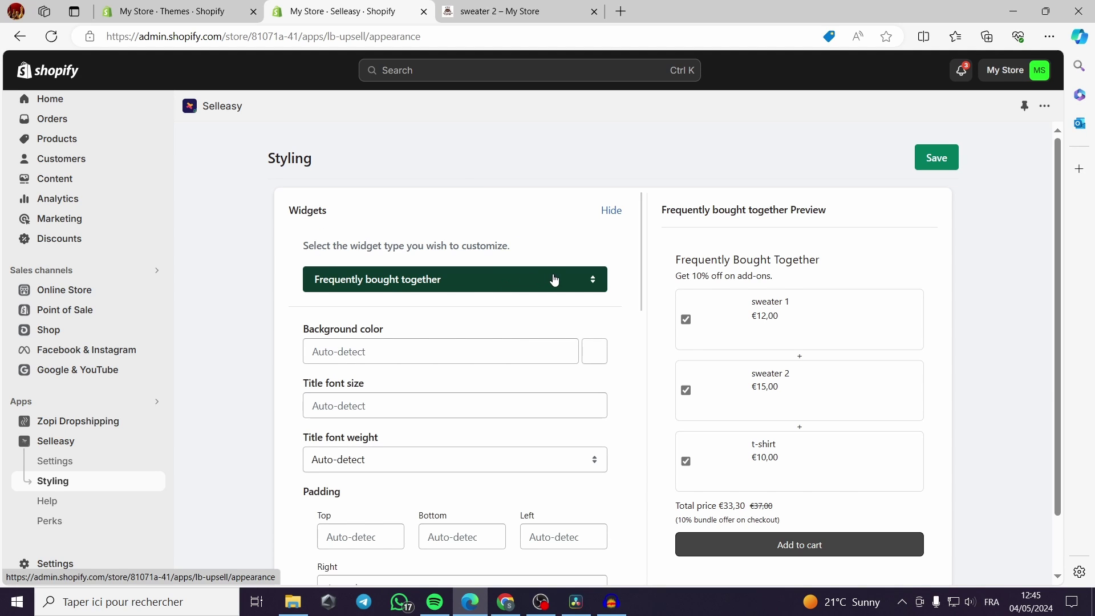
pyautogui.click(553, 281)
pyautogui.click(553, 281)
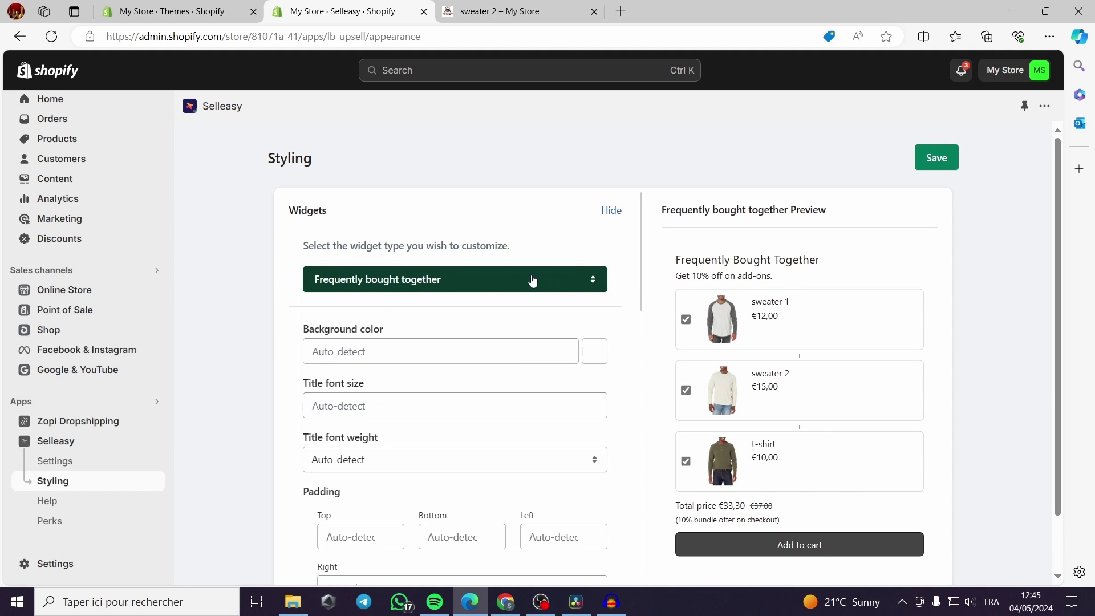
pyautogui.scroll(-1, 451, 342)
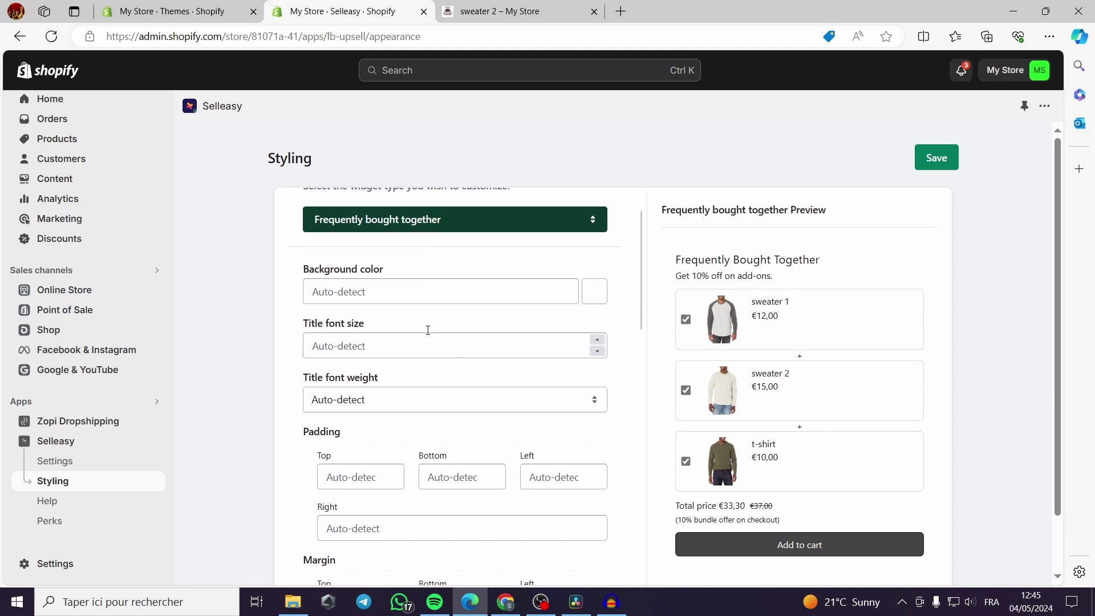
# - Set the Frequently bought together widget's background color to light green #76f276
pyautogui.click(594, 303)
pyautogui.moveTo(599, 363); pyautogui.dragTo(574, 345)
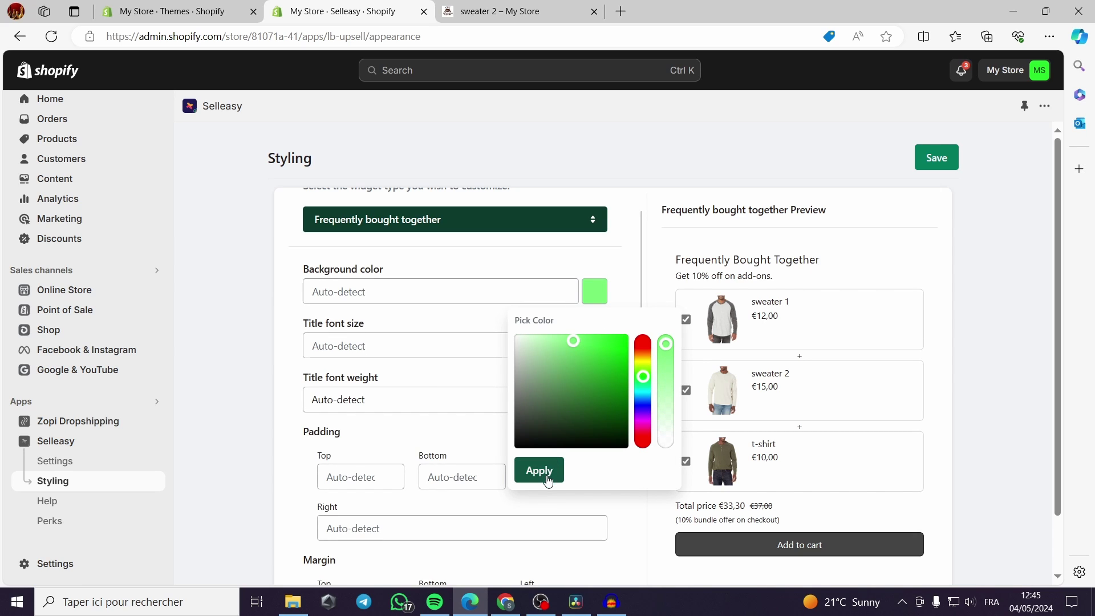
pyautogui.click(539, 470)
# - Set the Frequently bought together widget's background color to orange #e05e00
pyautogui.click(593, 303)
pyautogui.click(535, 382)
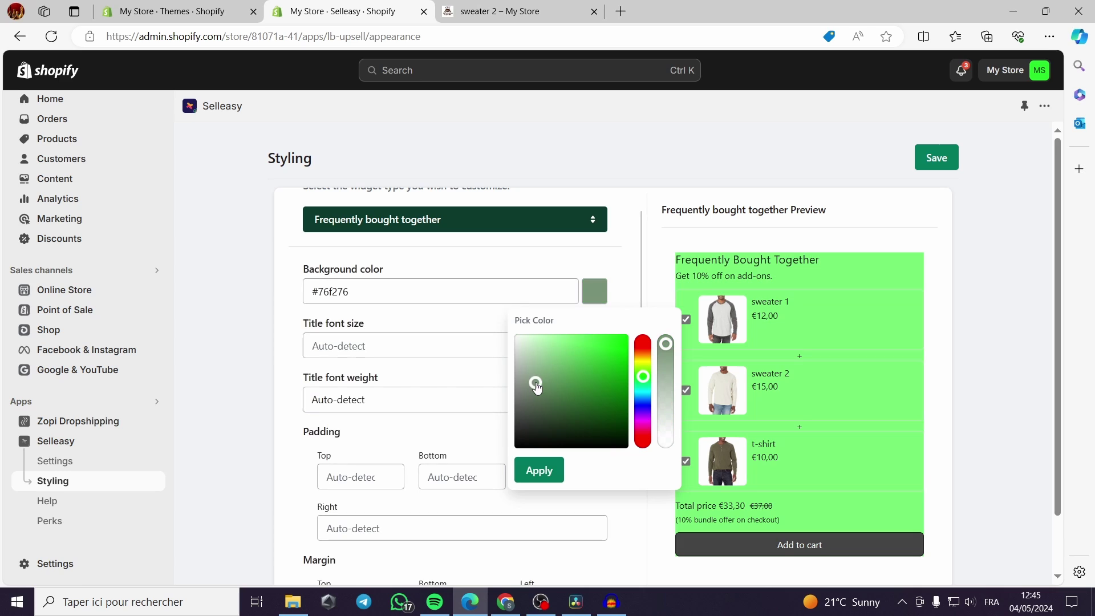
pyautogui.click(643, 365)
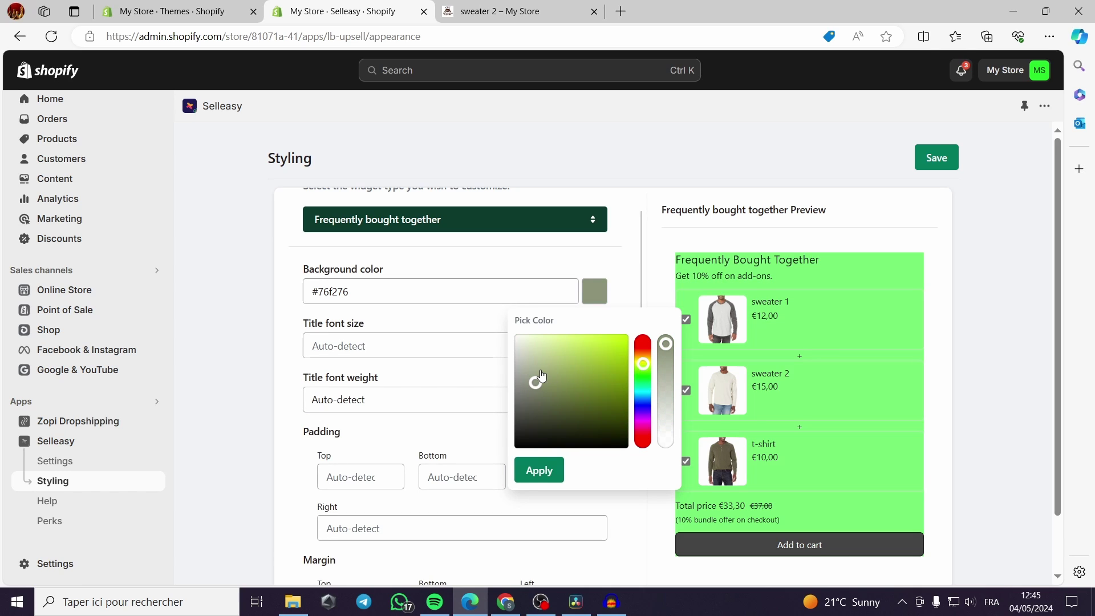
pyautogui.moveTo(644, 365); pyautogui.dragTo(642, 350)
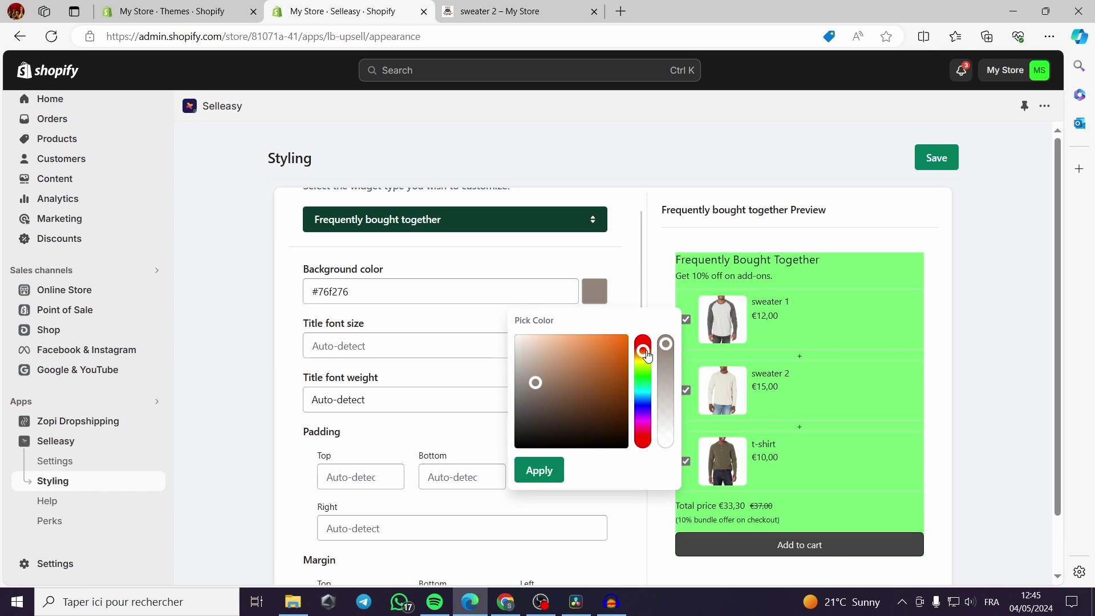
pyautogui.moveTo(563, 375); pyautogui.dragTo(626, 361)
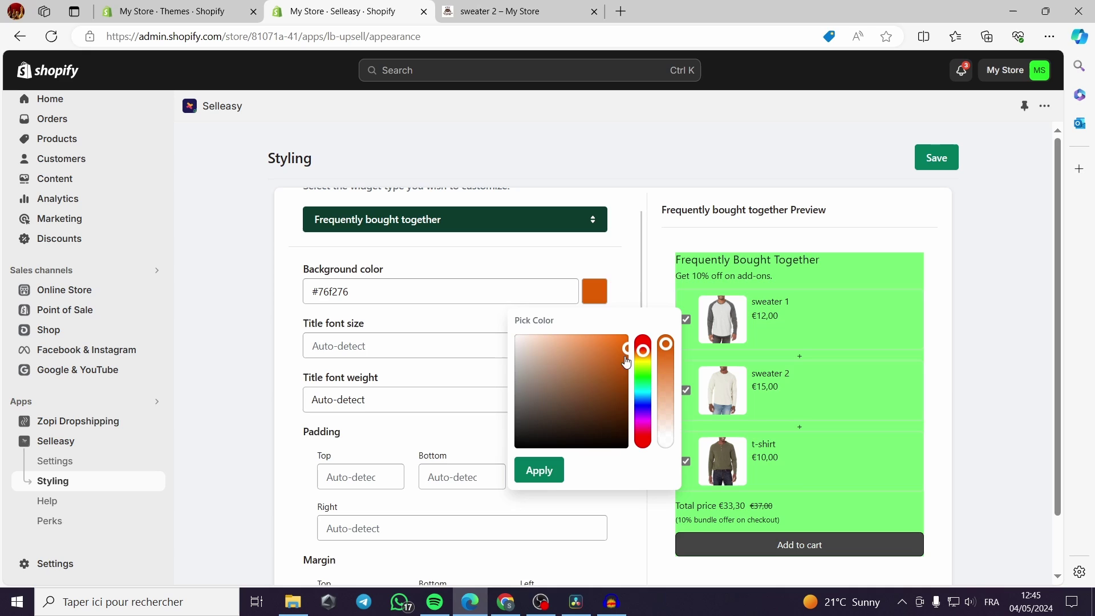
pyautogui.click(549, 473)
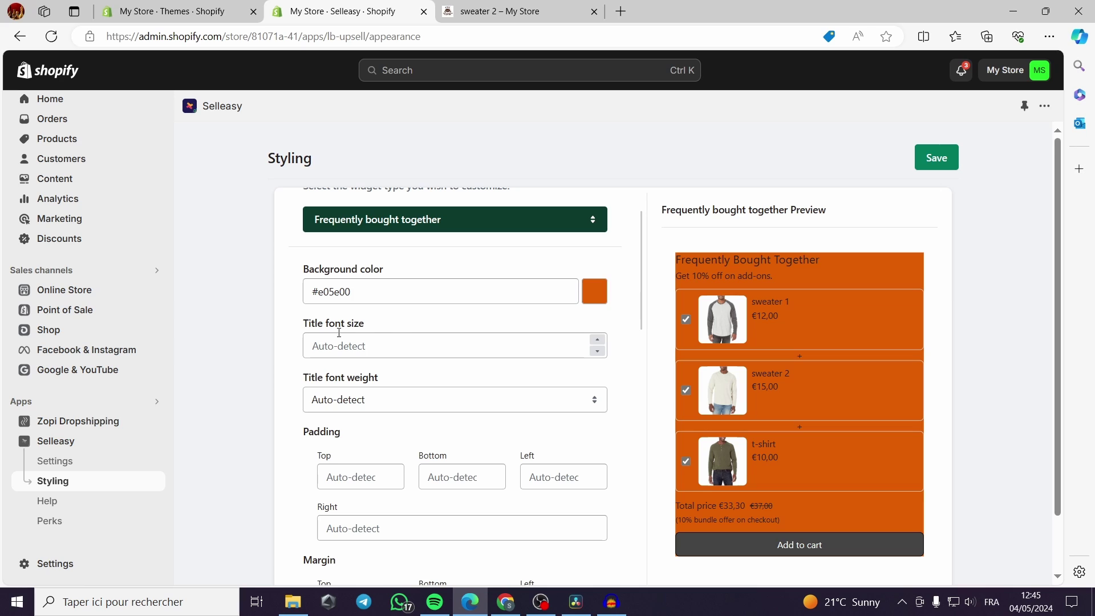
# - Set the widget's title font size to 0
pyautogui.click(597, 350)
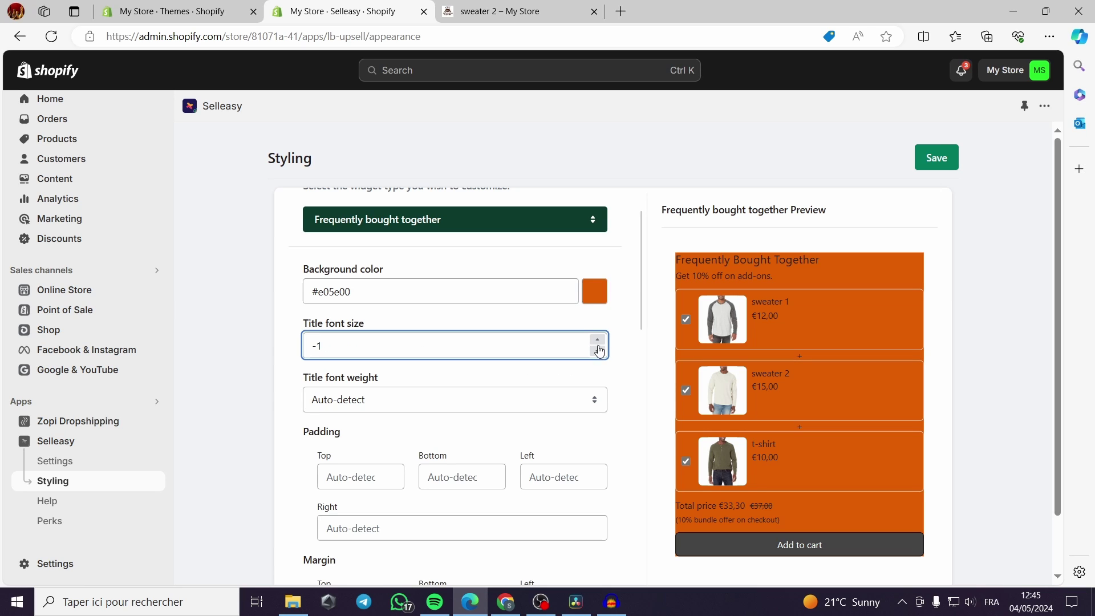
pyautogui.click(599, 342)
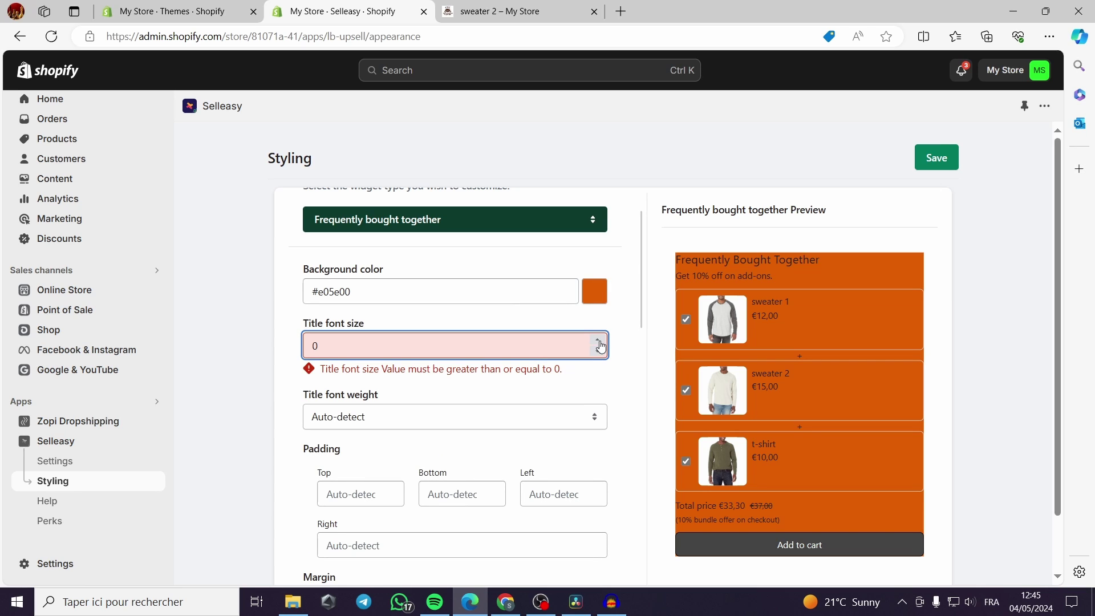
pyautogui.click(593, 383)
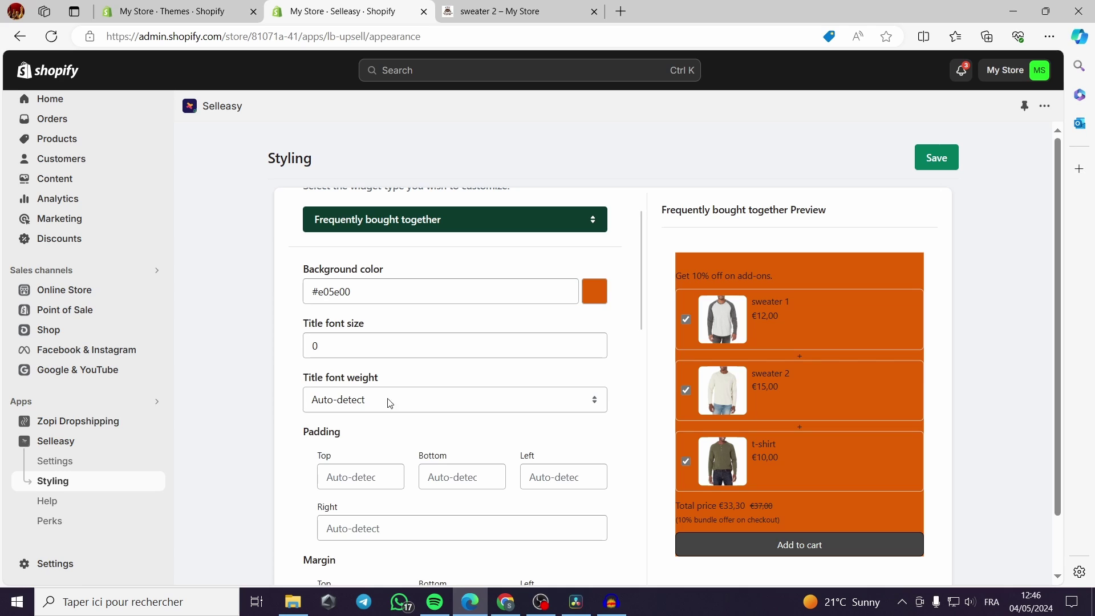
# - Enable the full-width option for the Frequently bought together widget, below its padding and margin fields
pyautogui.scroll(-1, 407, 387)
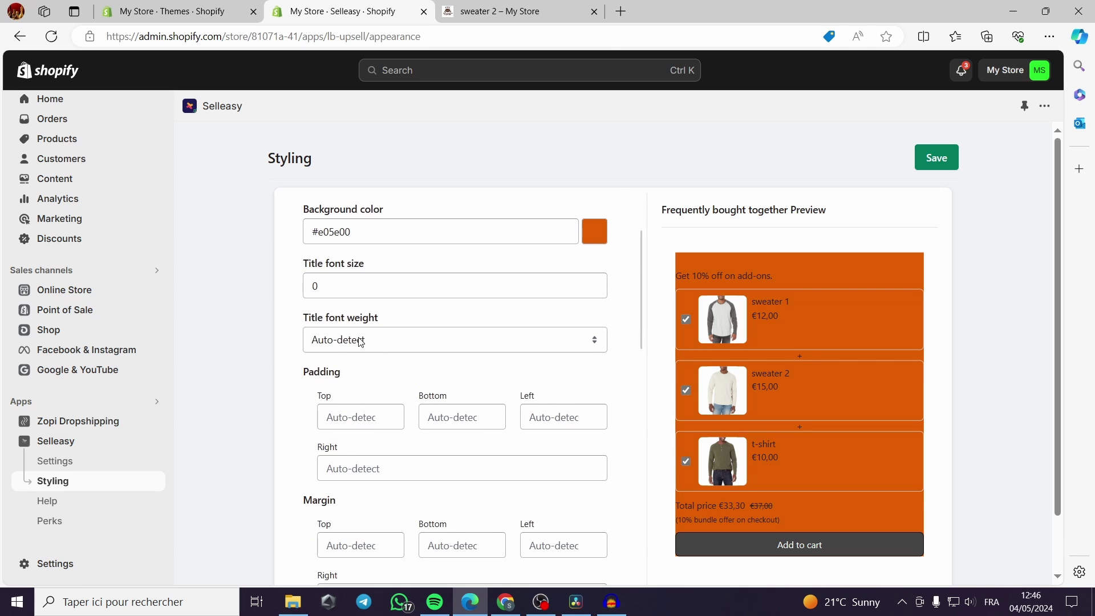
pyautogui.scroll(-1, 372, 347)
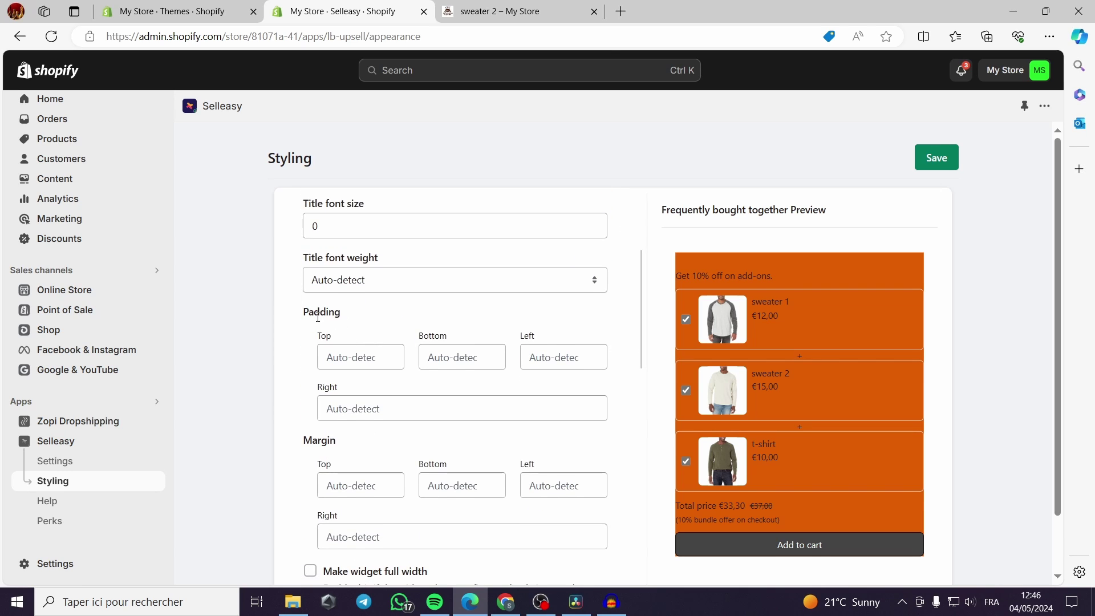
pyautogui.scroll(-1, 453, 385)
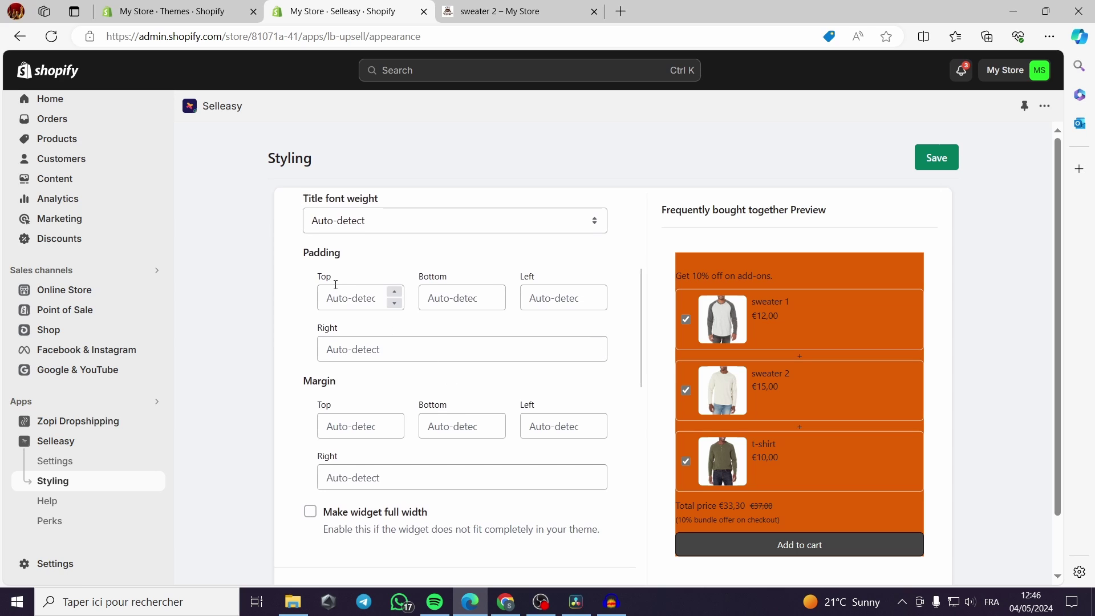
pyautogui.scroll(-1, 357, 341)
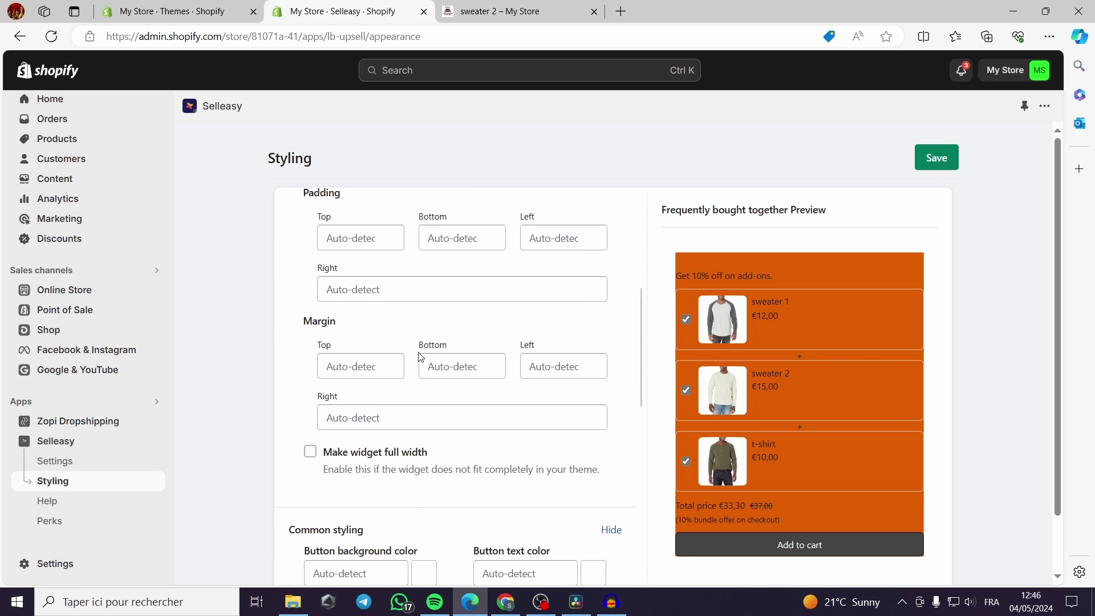
pyautogui.scroll(-1, 320, 381)
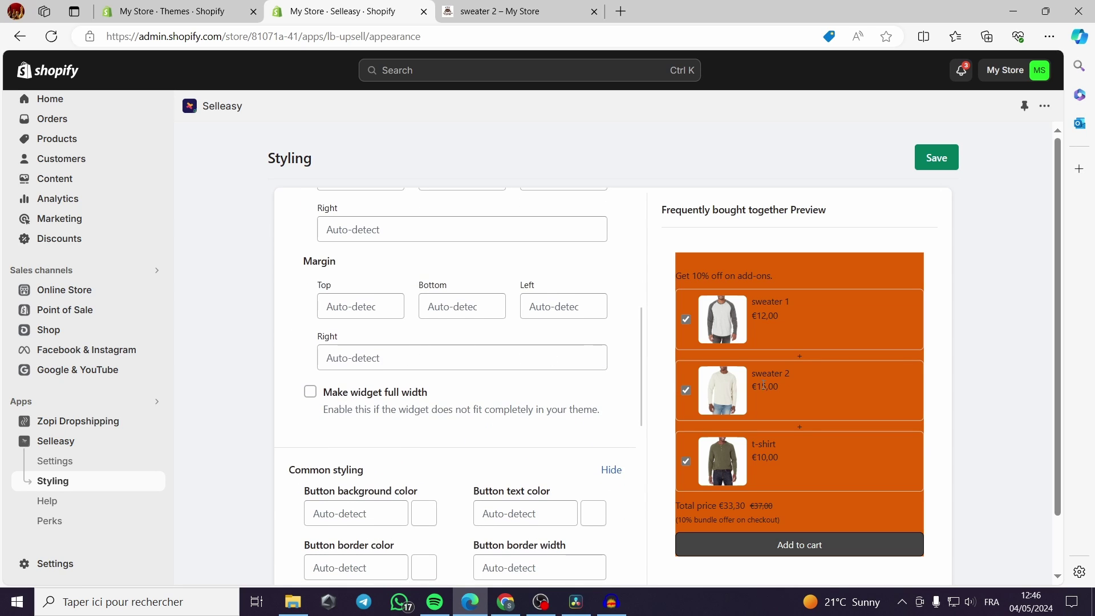
pyautogui.scroll(-1, 406, 365)
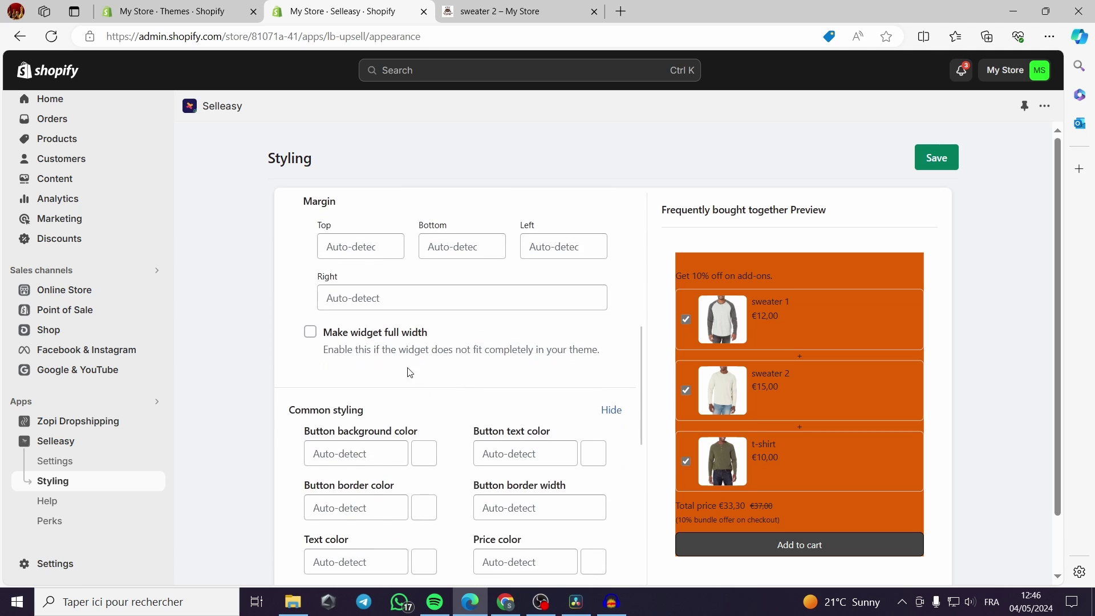
pyautogui.click(373, 340)
pyautogui.scroll(-1, 565, 396)
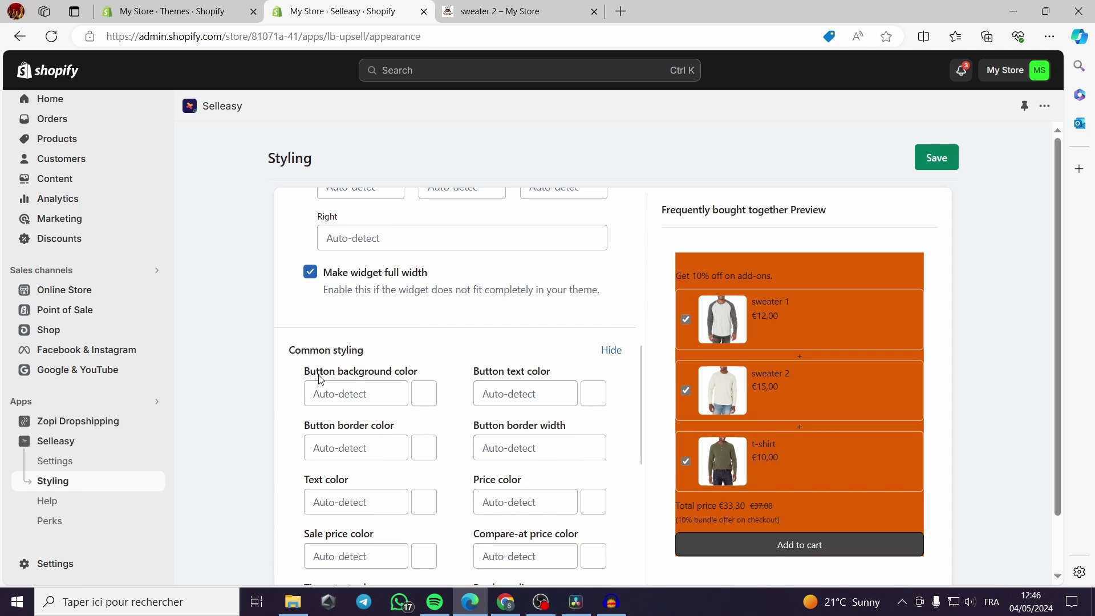
# - Review the common styling options for button, text, price and timer colors, border radius and the custom CSS section
pyautogui.scroll(-1, 321, 379)
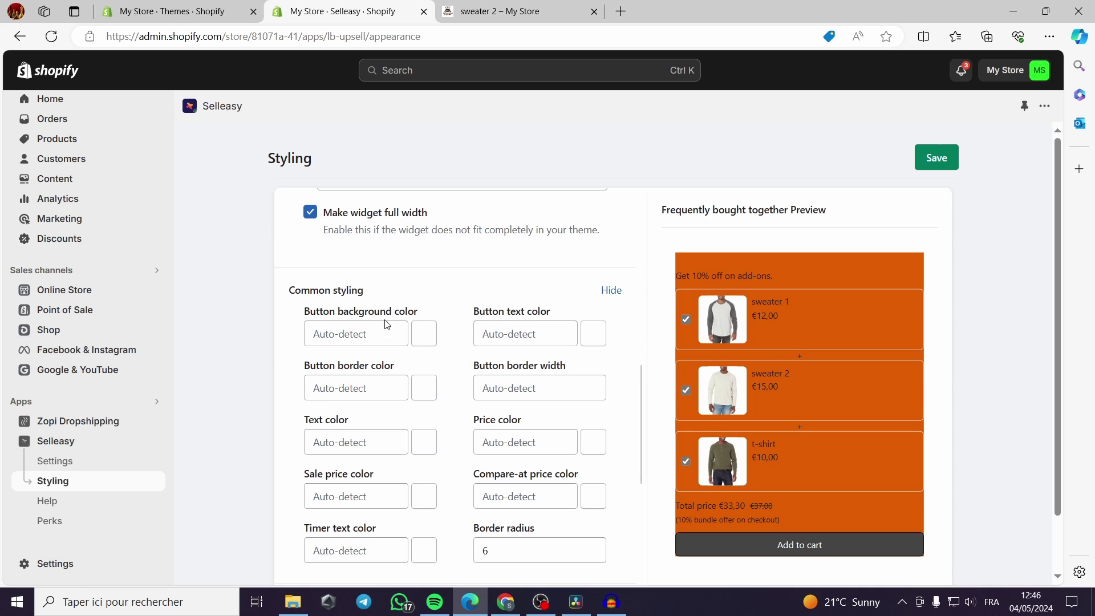
pyautogui.scroll(-1, 388, 324)
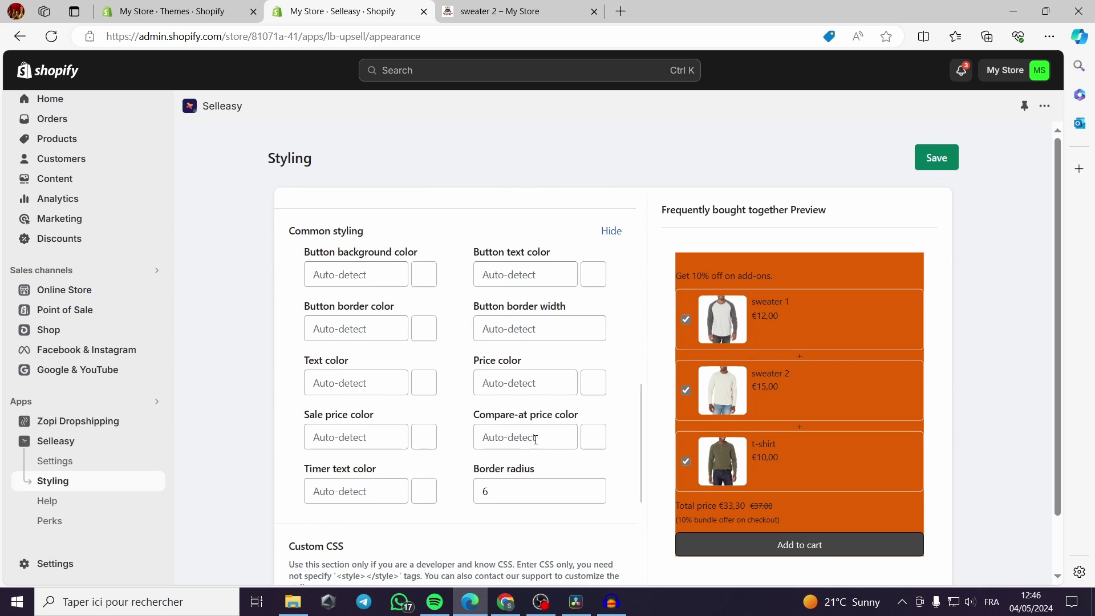
pyautogui.scroll(-2, 536, 439)
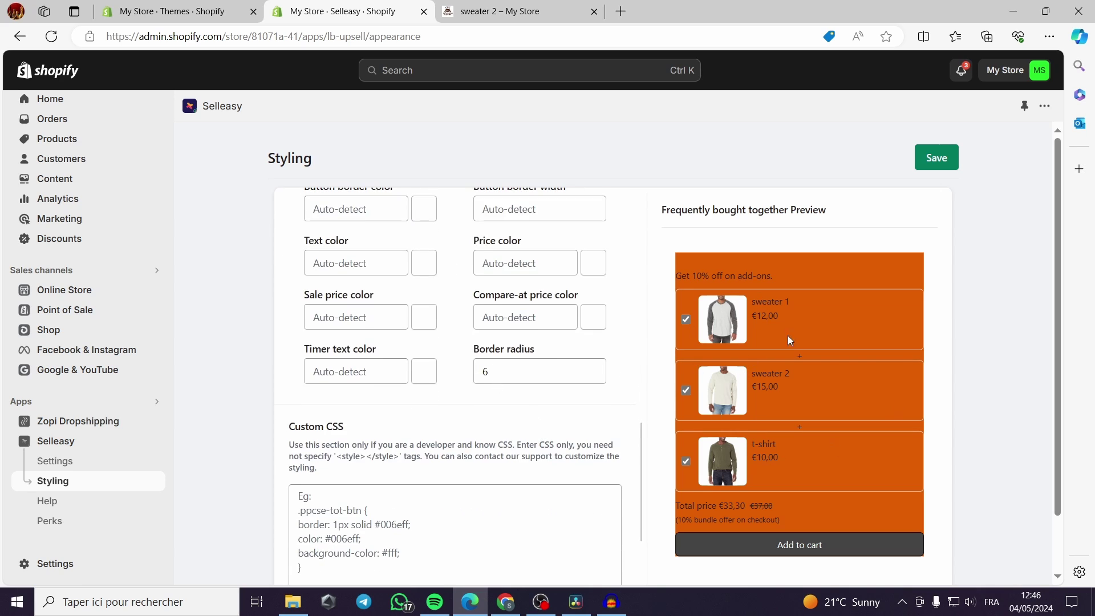
pyautogui.scroll(-1, 453, 404)
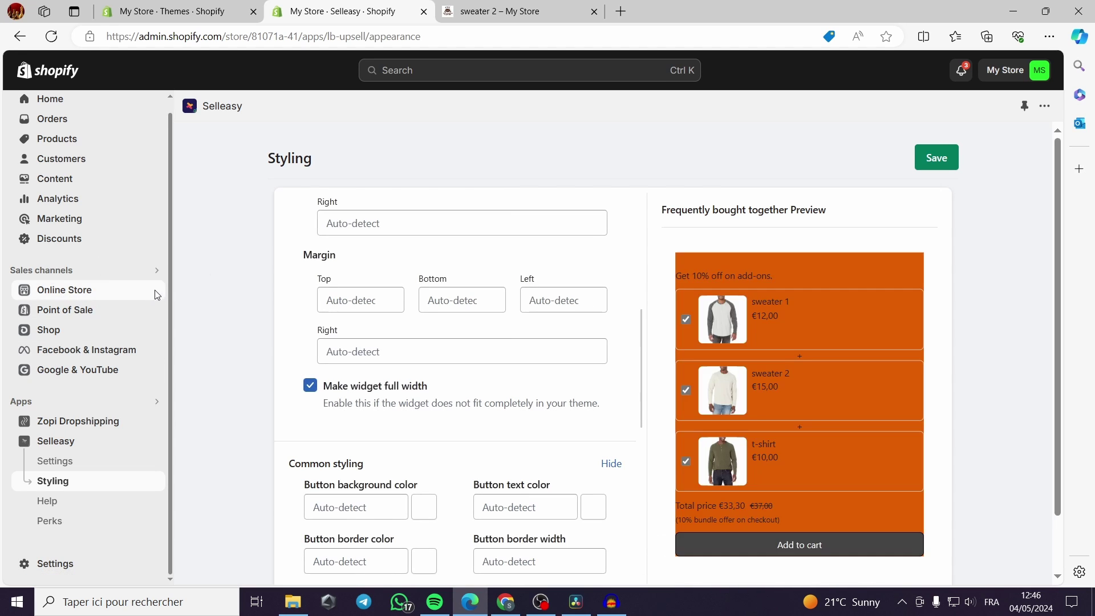
# - View the online store and examine the sweater 2 product page for the upsell widget
pyautogui.click(161, 293)
pyautogui.scroll(-10, 603, 249)
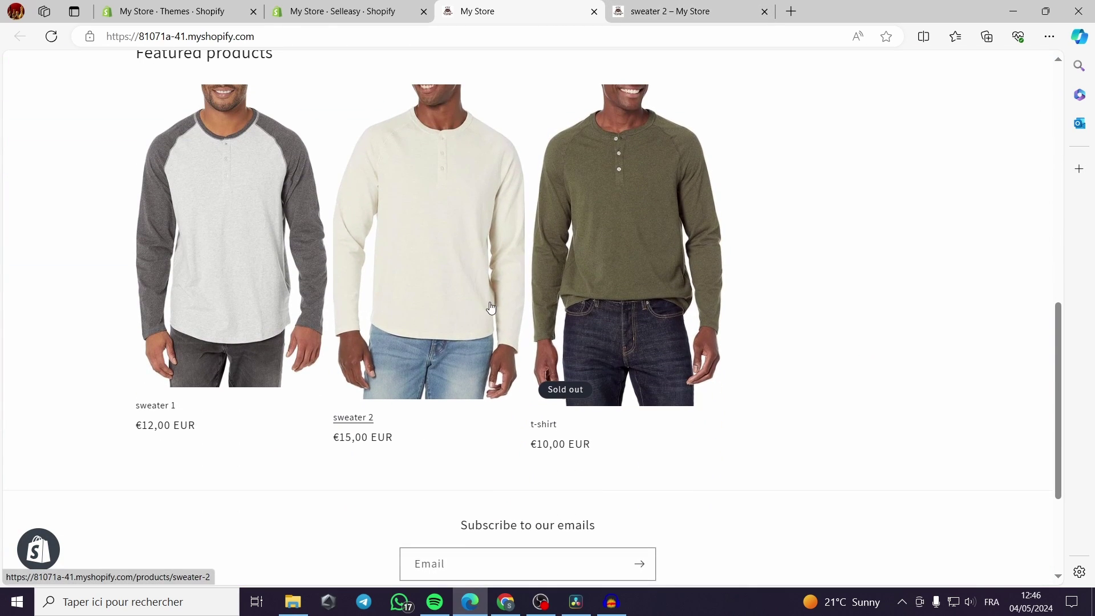
pyautogui.click(422, 261)
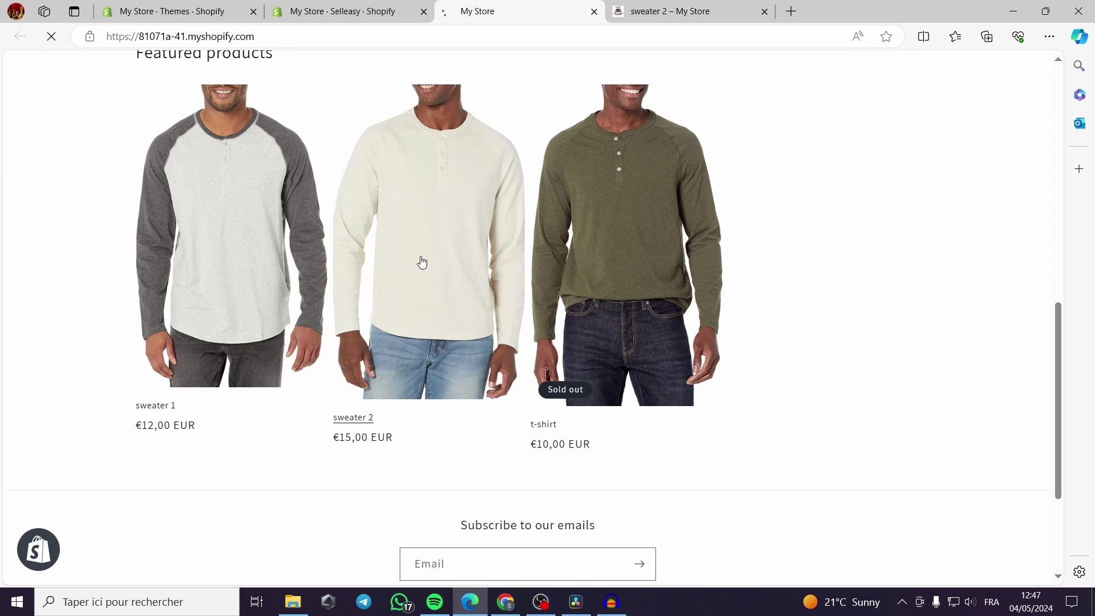
pyautogui.scroll(-3, 682, 338)
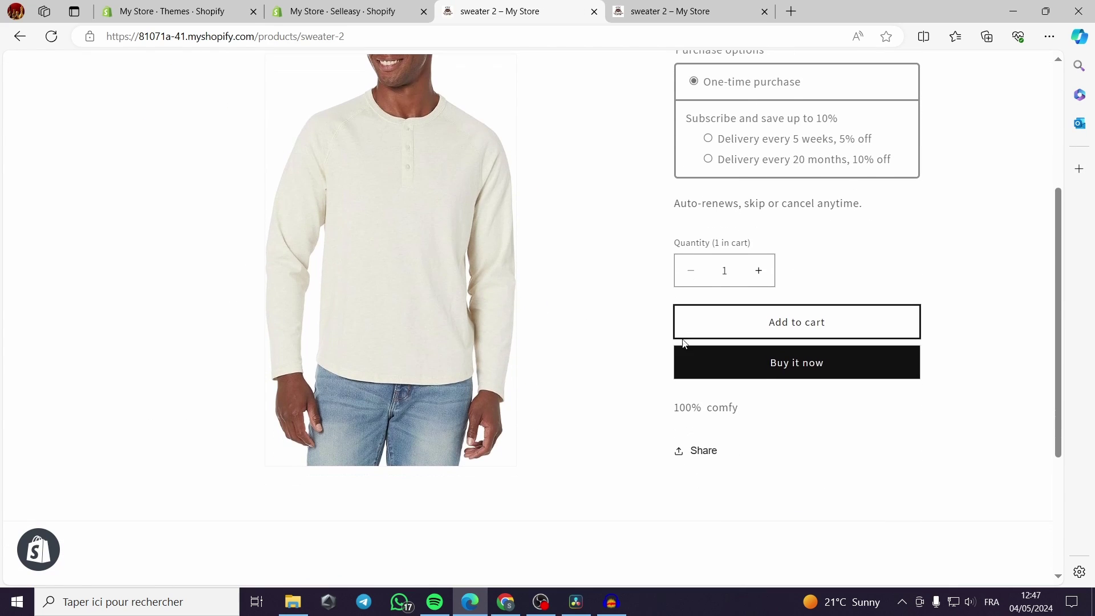
pyautogui.scroll(-4, 681, 342)
pyautogui.scroll(3, 650, 415)
pyautogui.scroll(5, 650, 416)
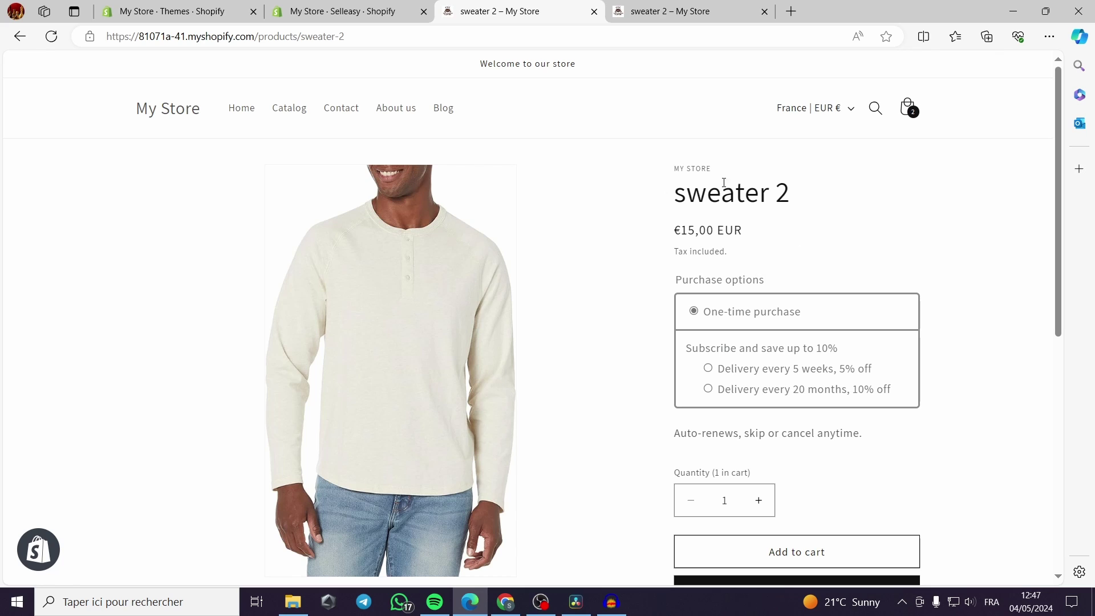
# - Close the duplicate sweater 2 page and open the Frequently bought together widget for editing in Selleasy's settings
pyautogui.click(664, 8)
pyautogui.click(764, 11)
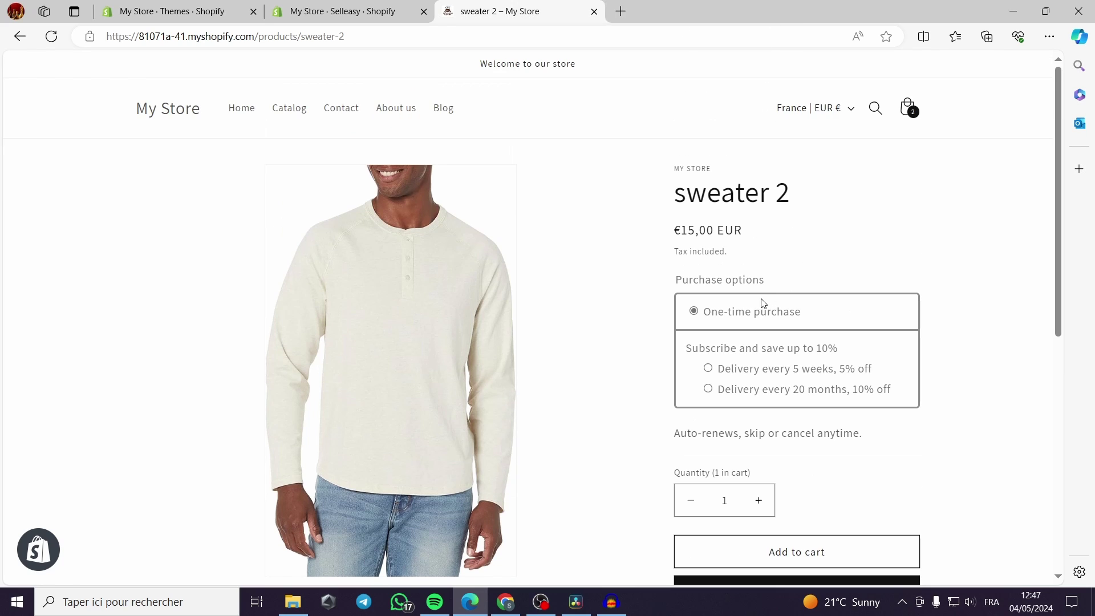
pyautogui.click(380, 8)
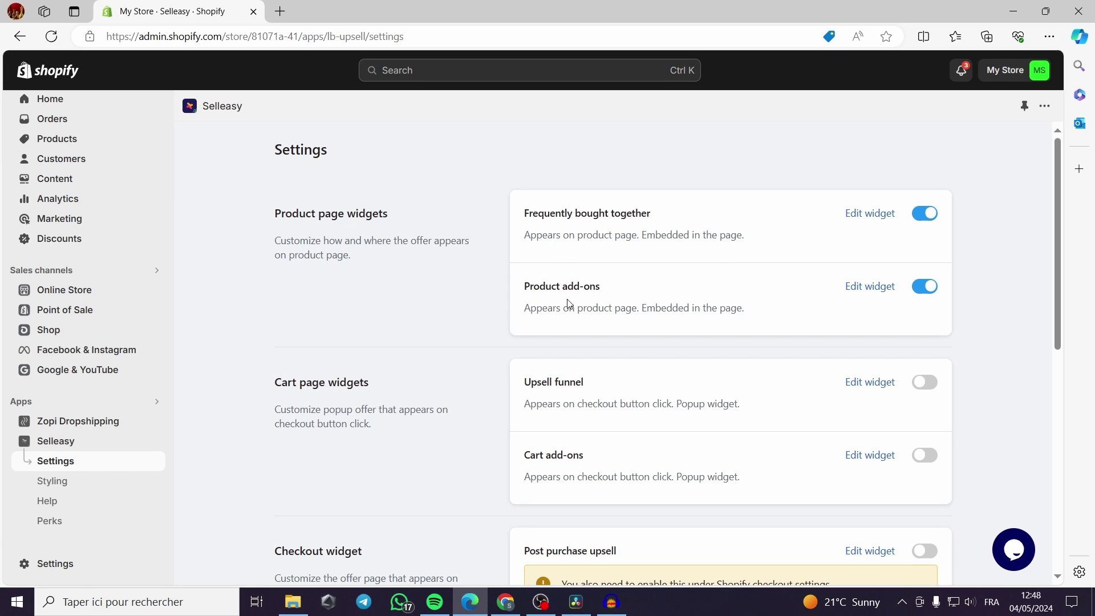
pyautogui.click(884, 224)
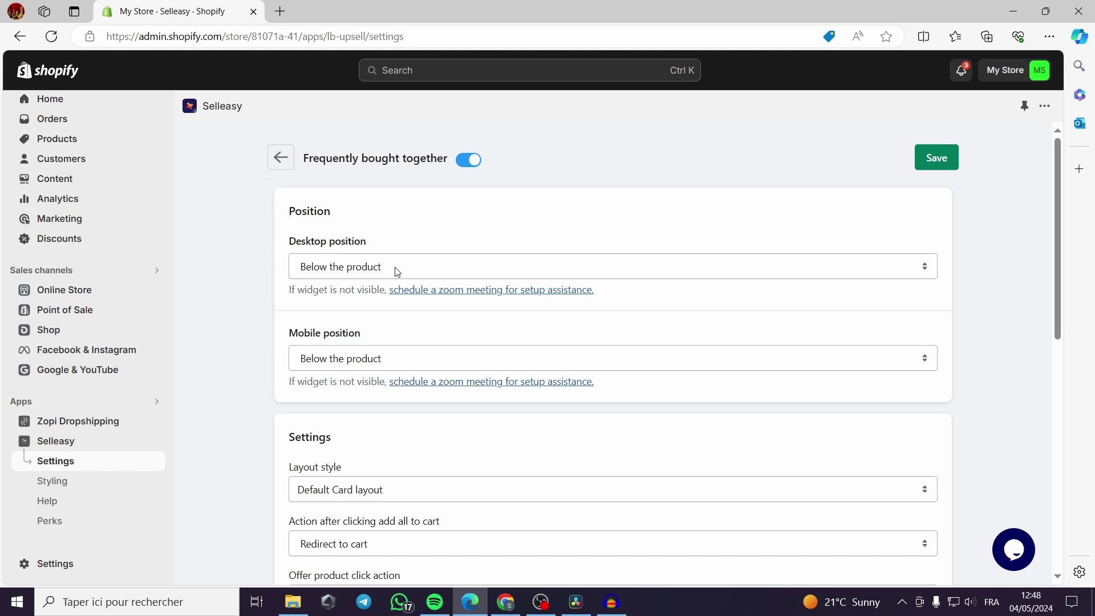
# - Review the widget's desktop and mobile position options, keeping both at Below the product
pyautogui.click(470, 276)
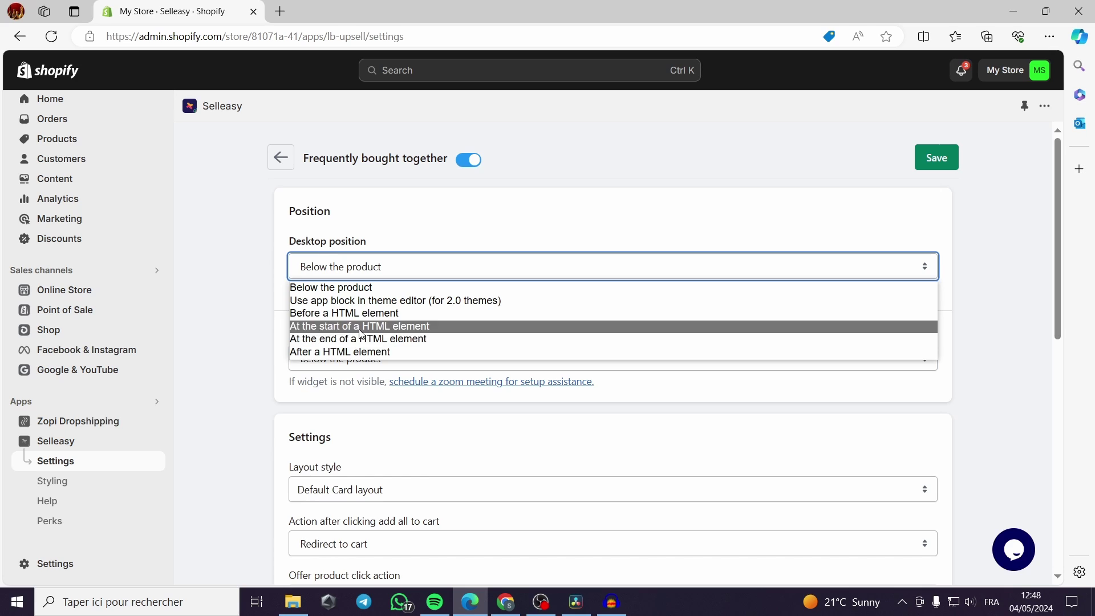
pyautogui.click(382, 291)
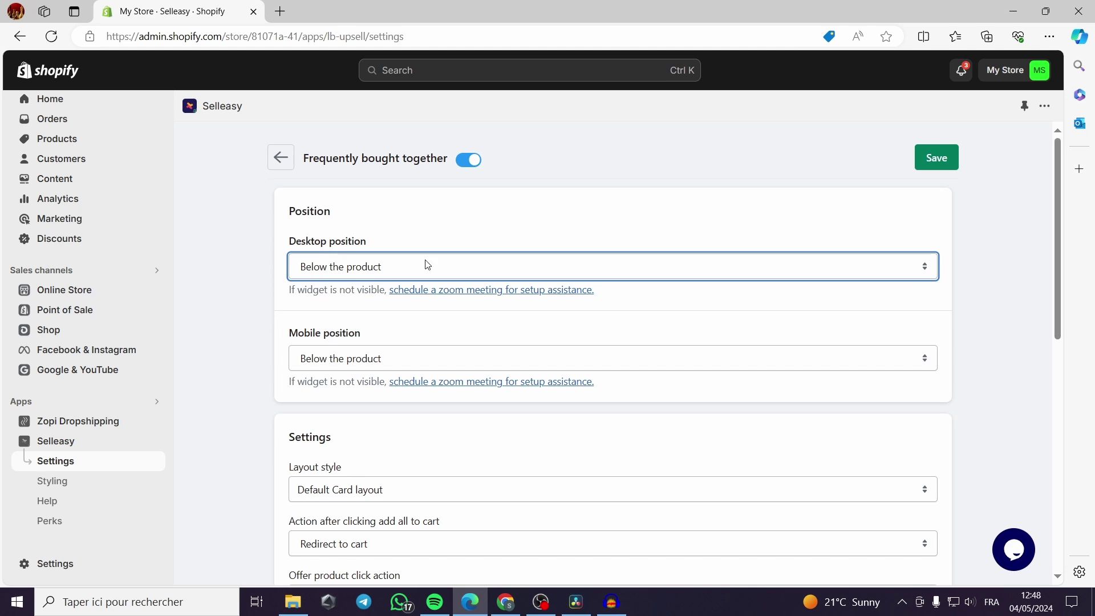
pyautogui.scroll(-1, 457, 257)
pyautogui.click(508, 198)
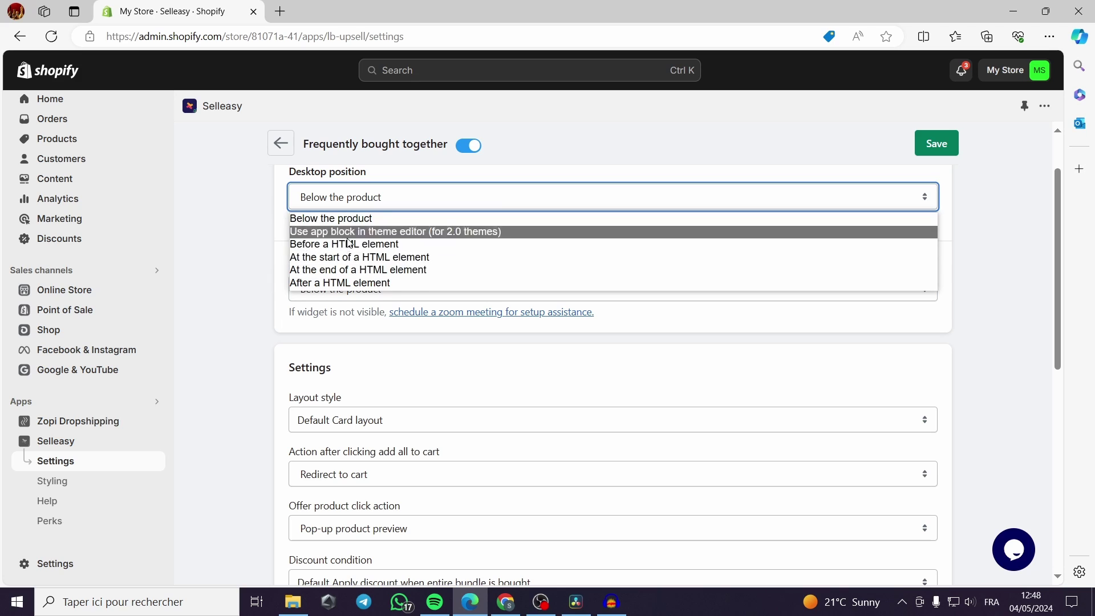
pyautogui.click(238, 235)
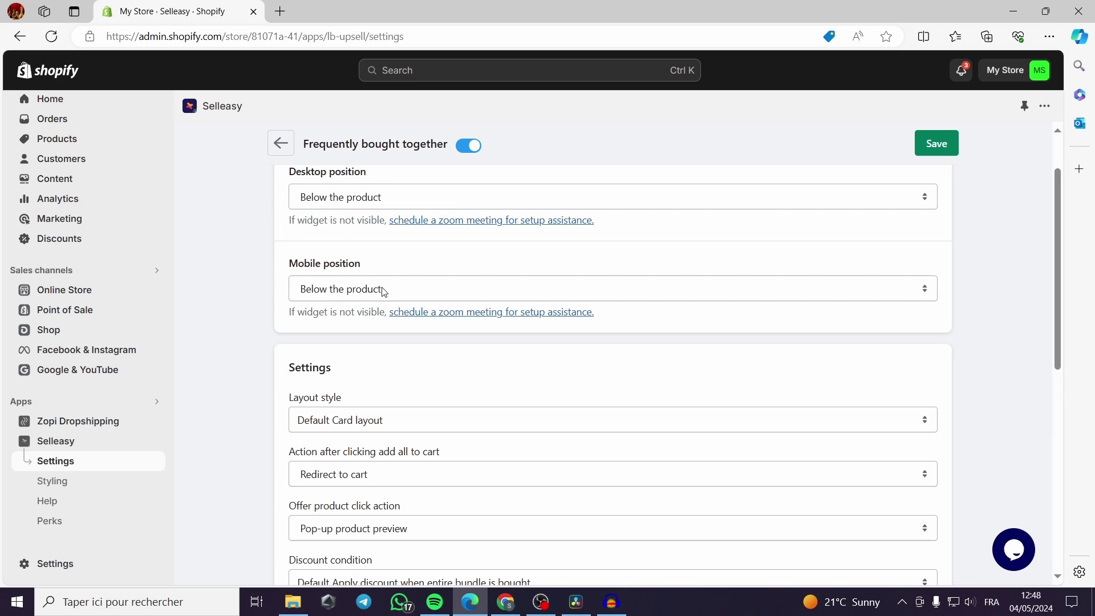
pyautogui.scroll(-1, 383, 291)
pyautogui.click(380, 221)
pyautogui.click(380, 222)
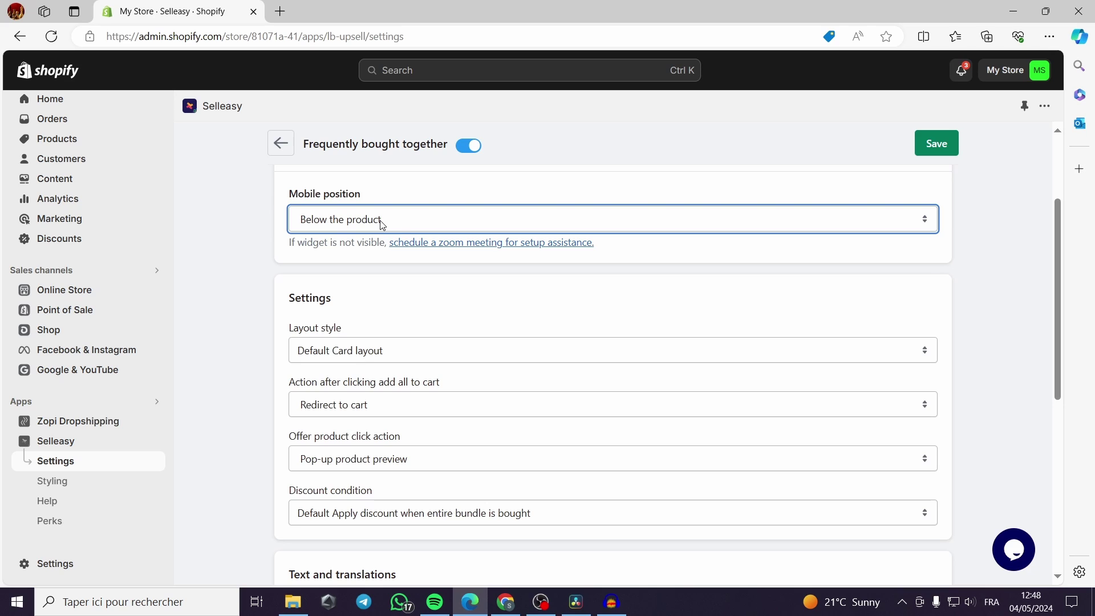
# - Review the layout, cart action, discount and text settings of the Frequently bought together widget, save them and return to the settings overview
pyautogui.scroll(-2, 399, 222)
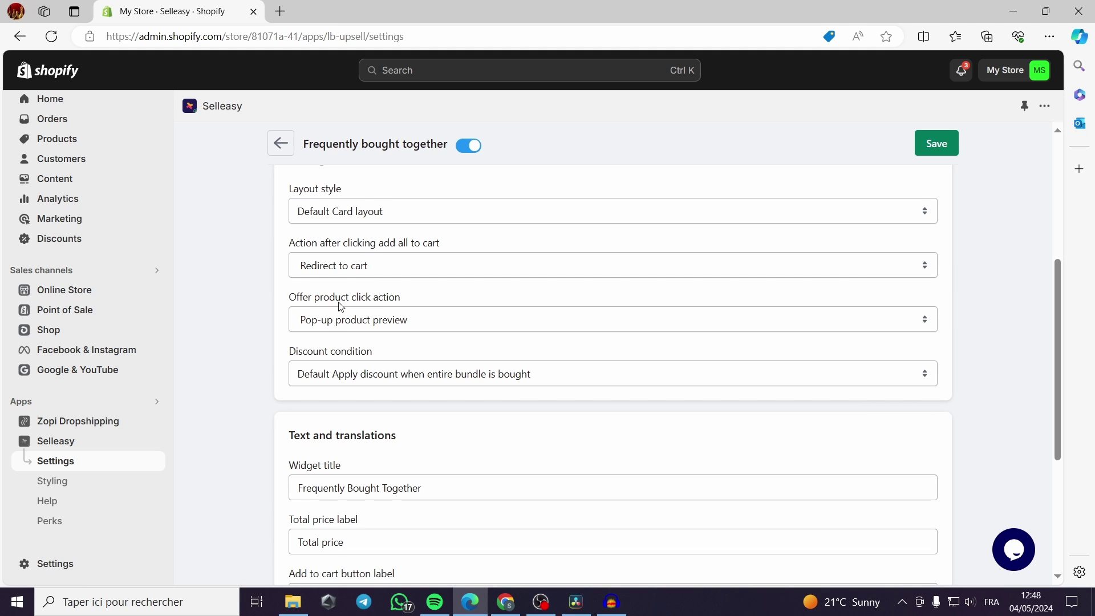
pyautogui.scroll(-4, 419, 328)
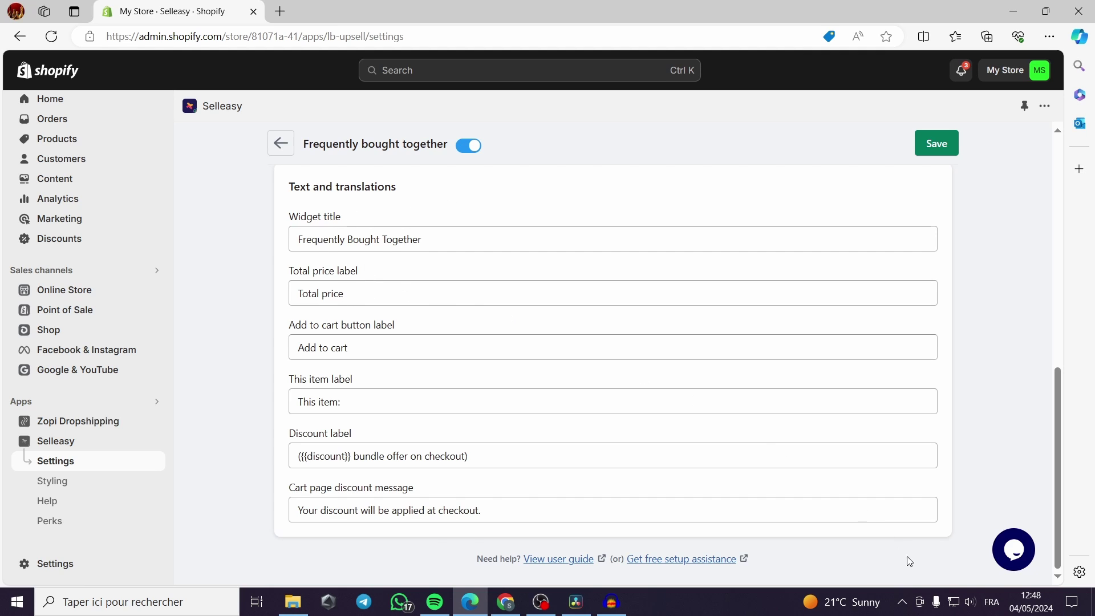
pyautogui.scroll(1, 871, 514)
pyautogui.scroll(9, 871, 514)
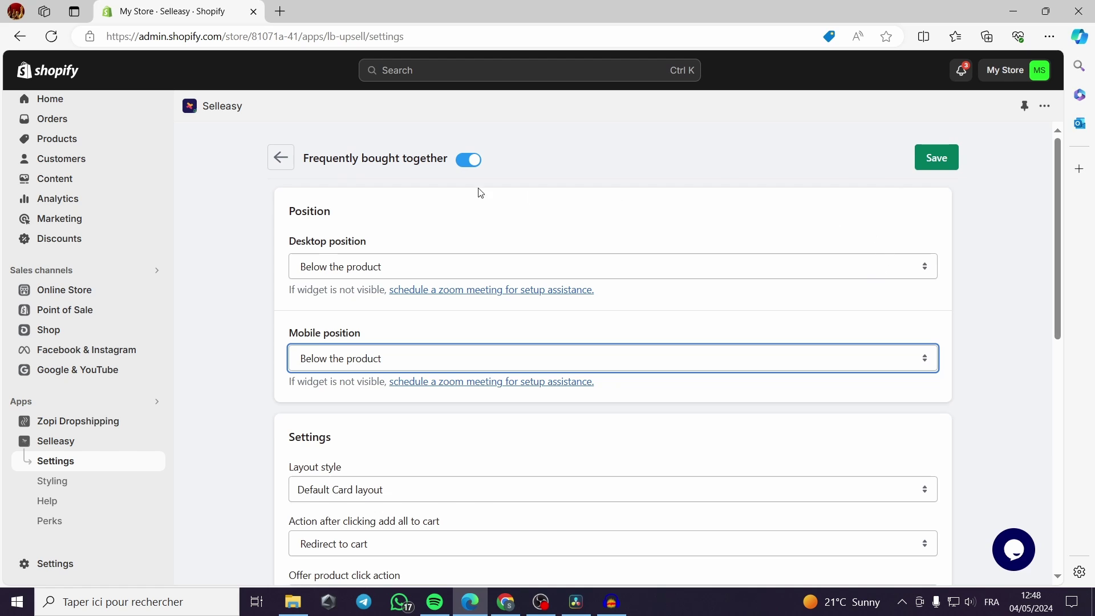
pyautogui.click(936, 157)
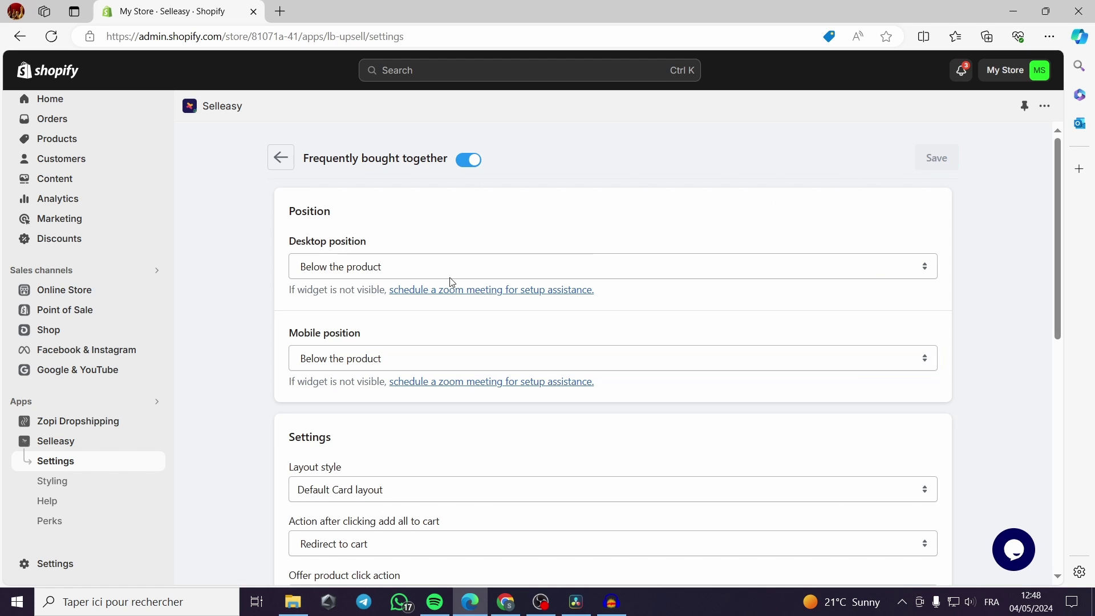
pyautogui.click(281, 158)
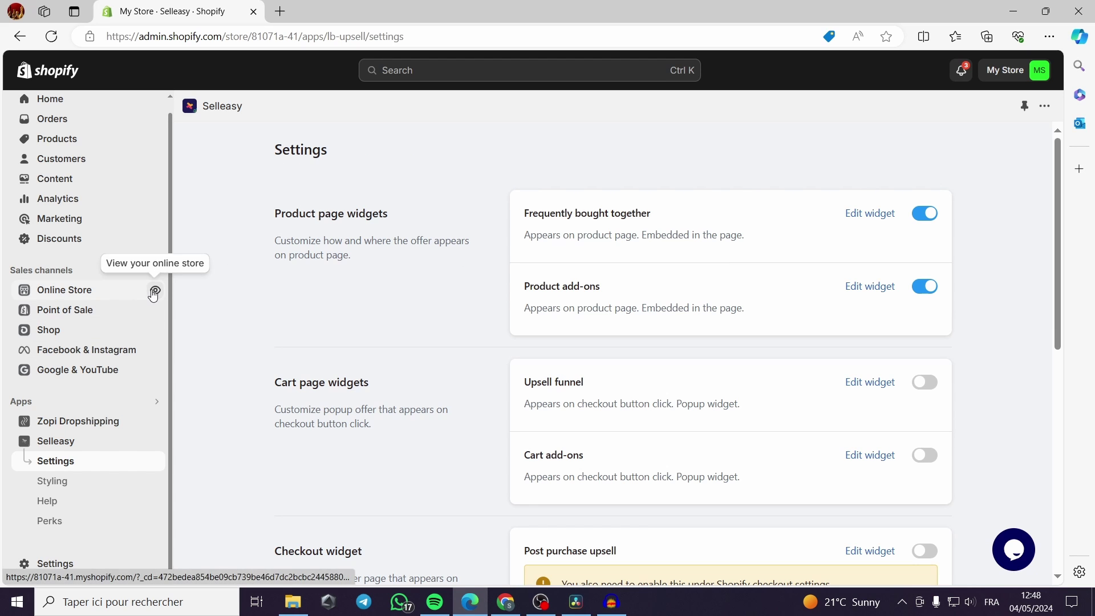
# - View the online store and examine the sweater 1 product page for the upsell widget, closing the page when finished
pyautogui.click(154, 292)
pyautogui.scroll(-8, 507, 124)
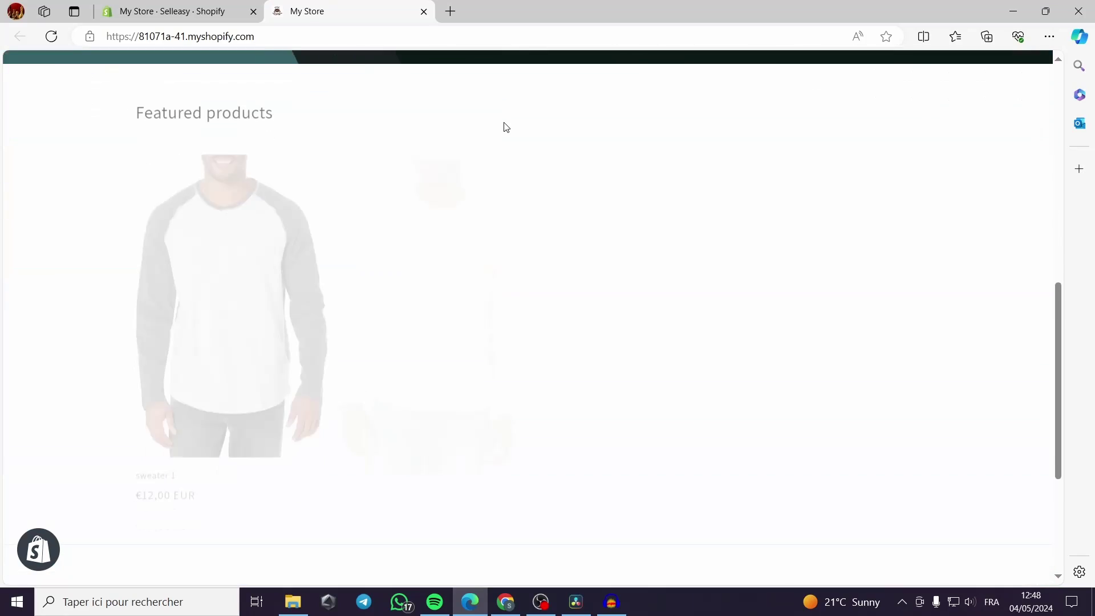
pyautogui.scroll(-4, 504, 126)
pyautogui.scroll(10, 464, 183)
pyautogui.scroll(-7, 572, 410)
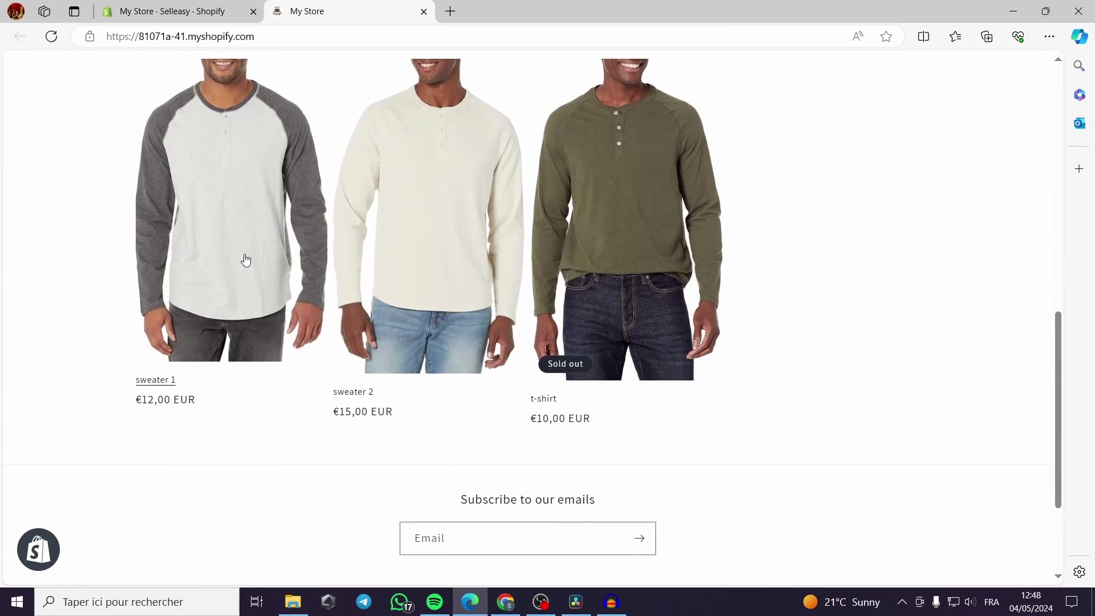
pyautogui.click(245, 260)
pyautogui.scroll(-5, 581, 291)
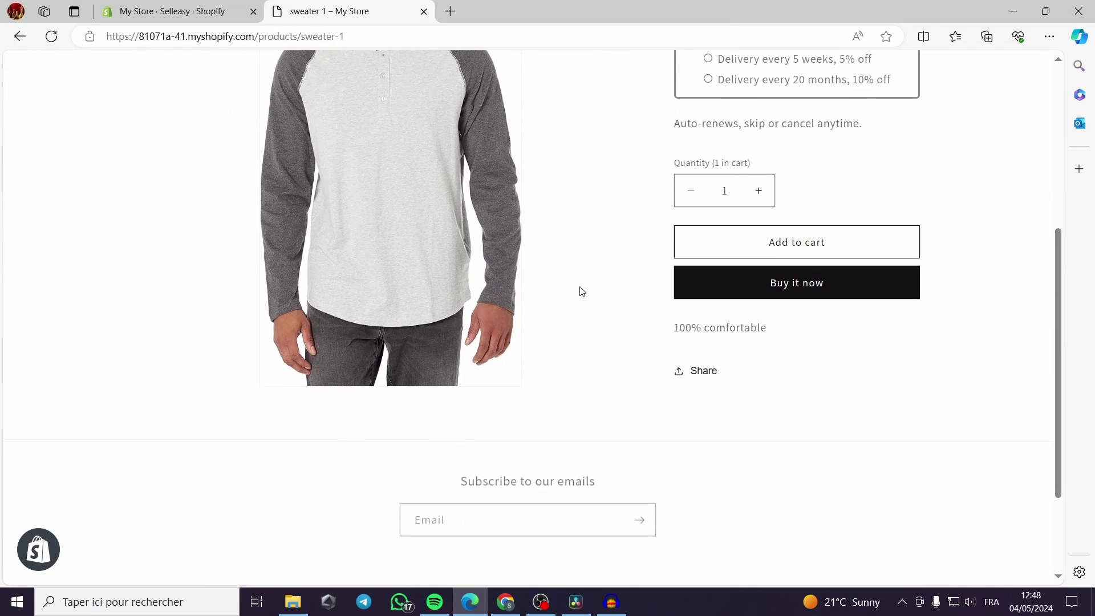
pyautogui.scroll(-3, 484, 440)
pyautogui.scroll(8, 552, 410)
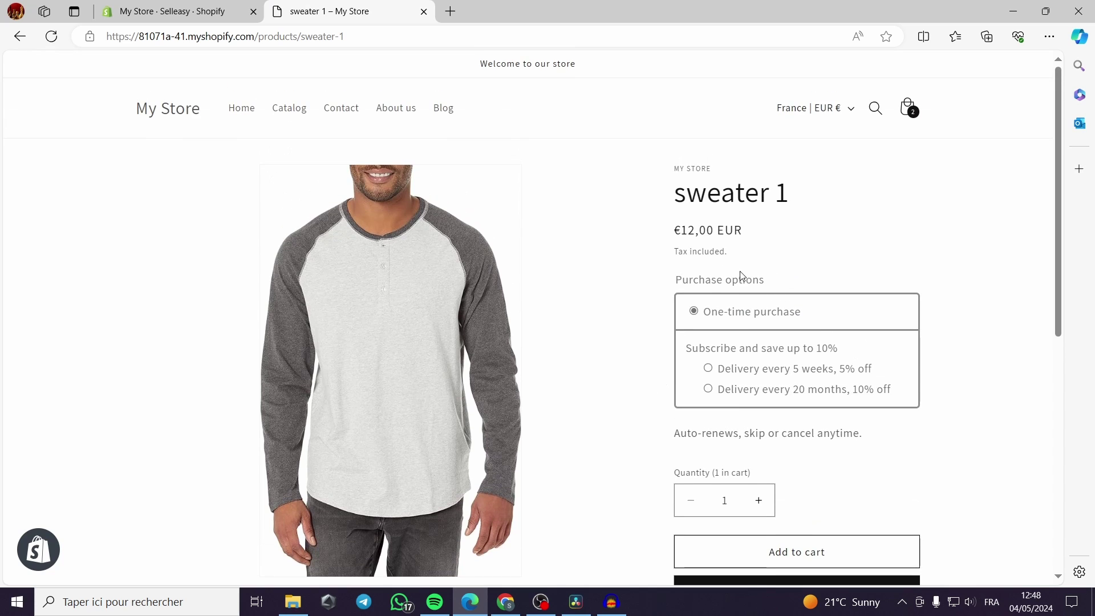
pyautogui.click(423, 12)
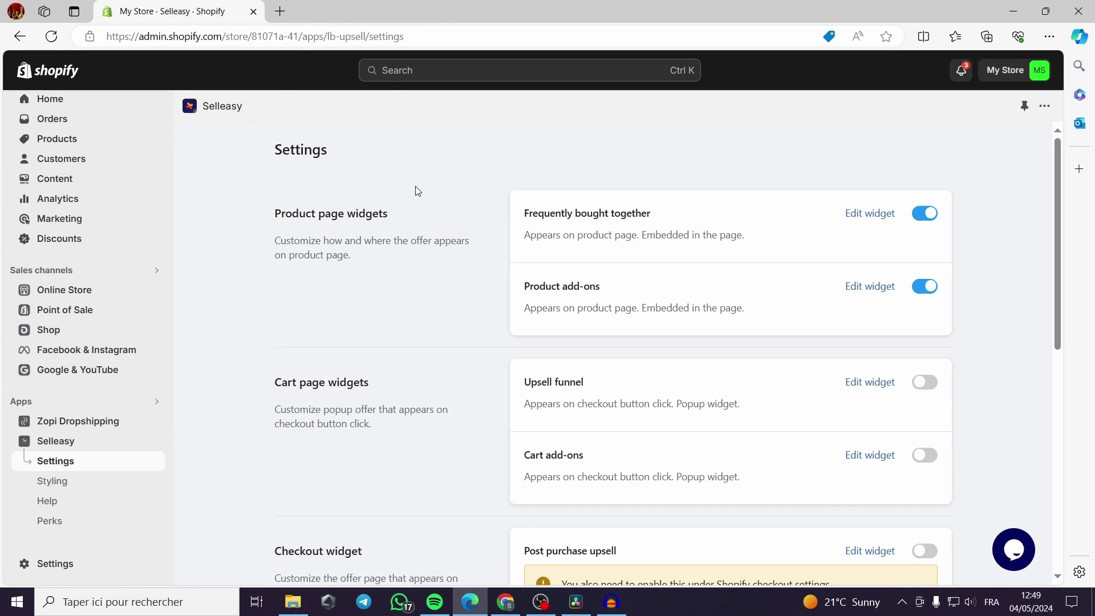
# - View the online store again and examine the t-shirt product page for the upsell widget
pyautogui.click(155, 289)
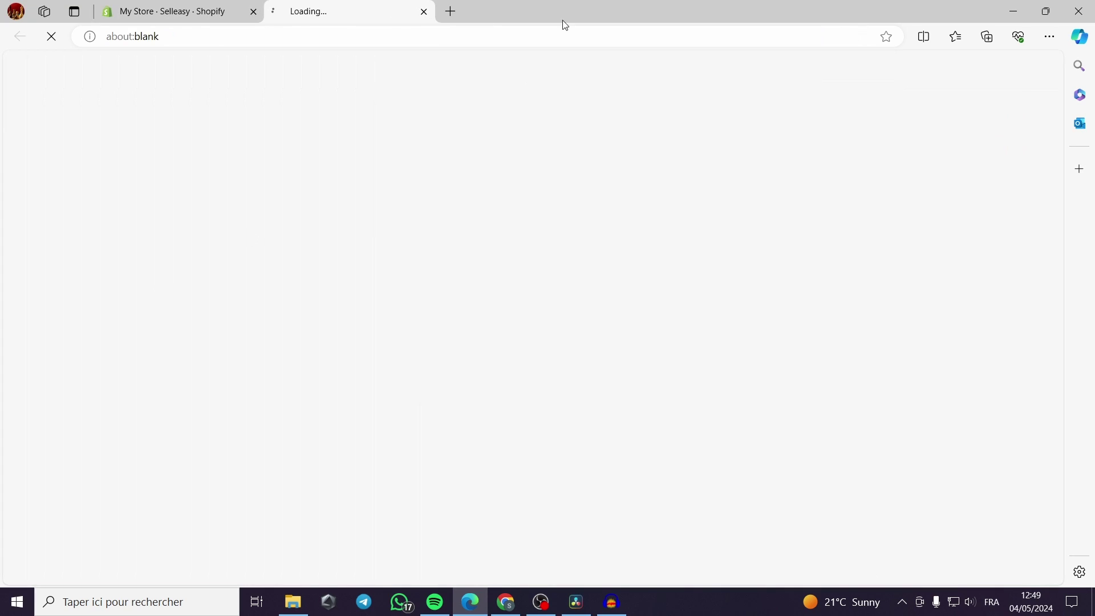
pyautogui.scroll(-10, 637, 384)
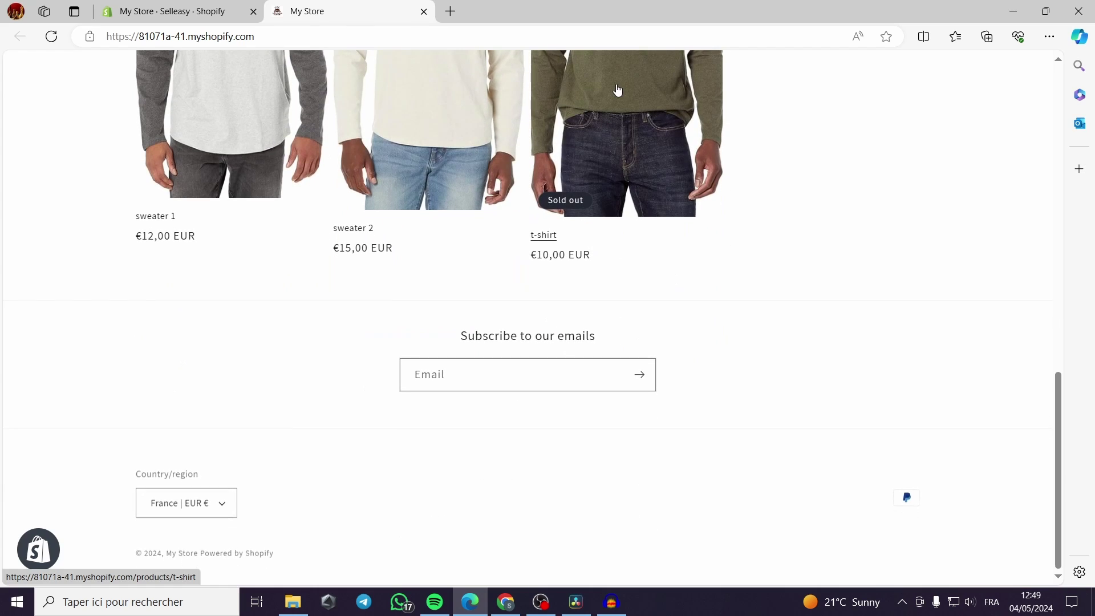
pyautogui.click(617, 92)
pyautogui.scroll(-5, 633, 335)
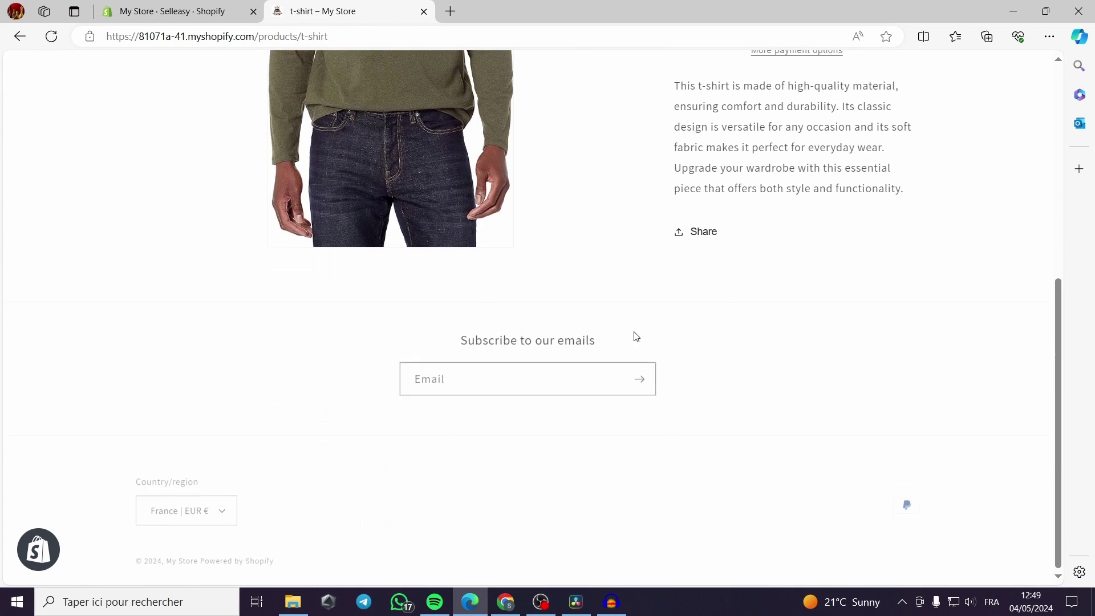
pyautogui.scroll(4, 631, 333)
pyautogui.scroll(2, 631, 334)
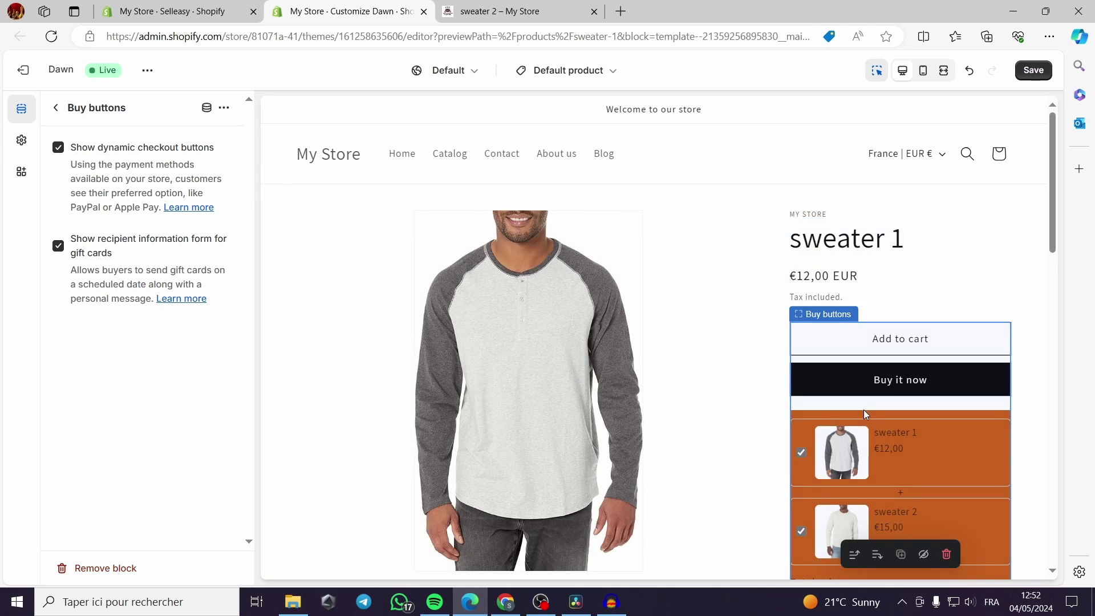
# - Examine the orange bundle offer beneath the buy buttons of sweater 1 in the theme editor preview
pyautogui.scroll(-2, 863, 409)
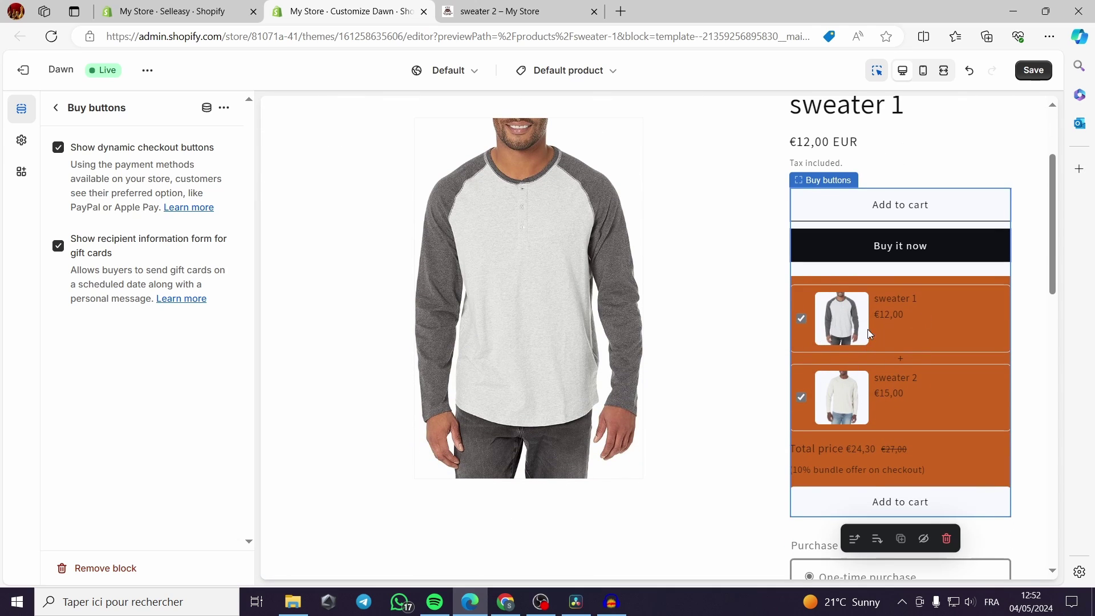
pyautogui.scroll(3, 885, 406)
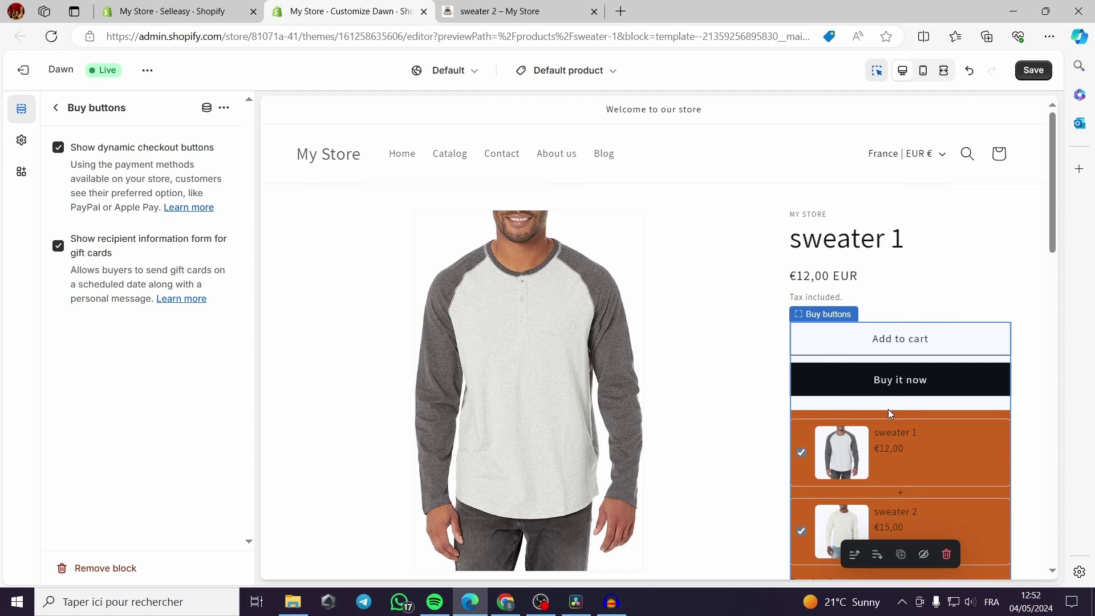
pyautogui.scroll(-2, 888, 409)
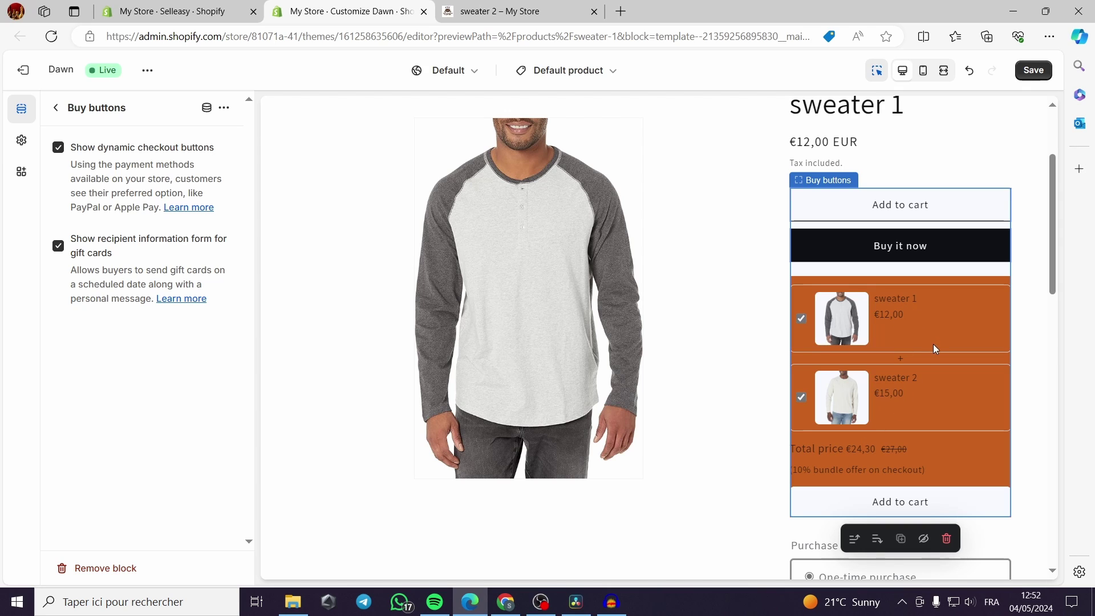
pyautogui.scroll(3, 714, 340)
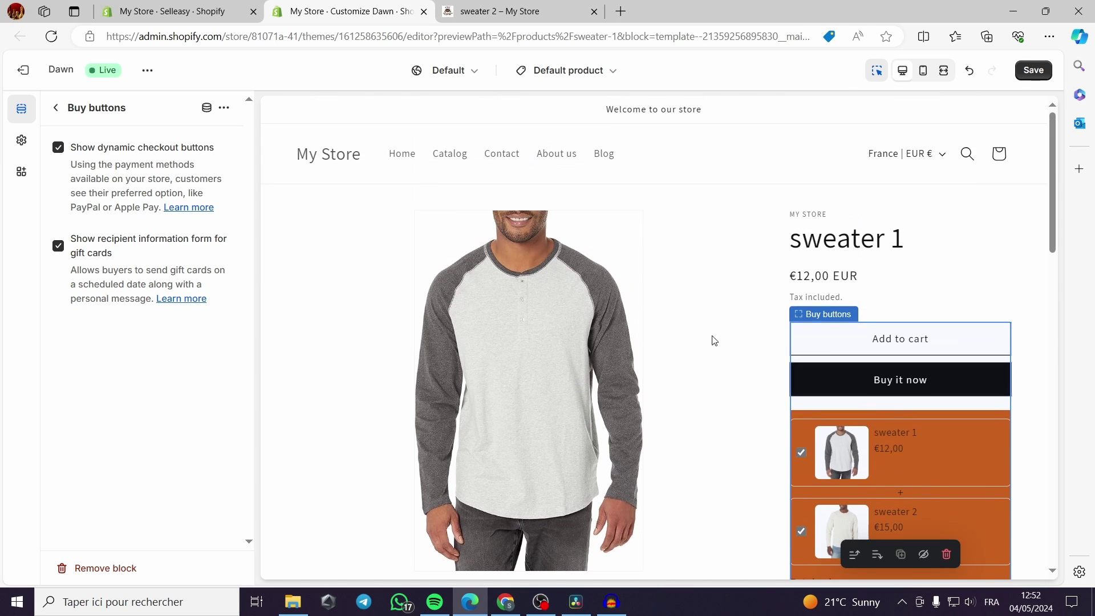
pyautogui.scroll(-3, 923, 457)
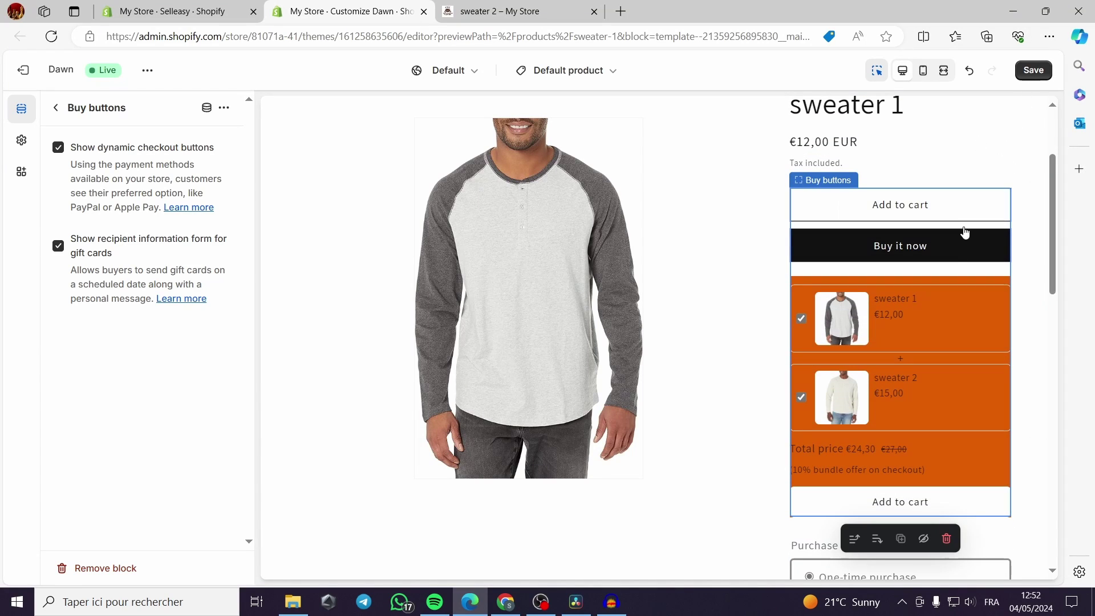
# - Return to Selleasy's settings and reopen the Frequently bought together widget for editing
pyautogui.click(171, 11)
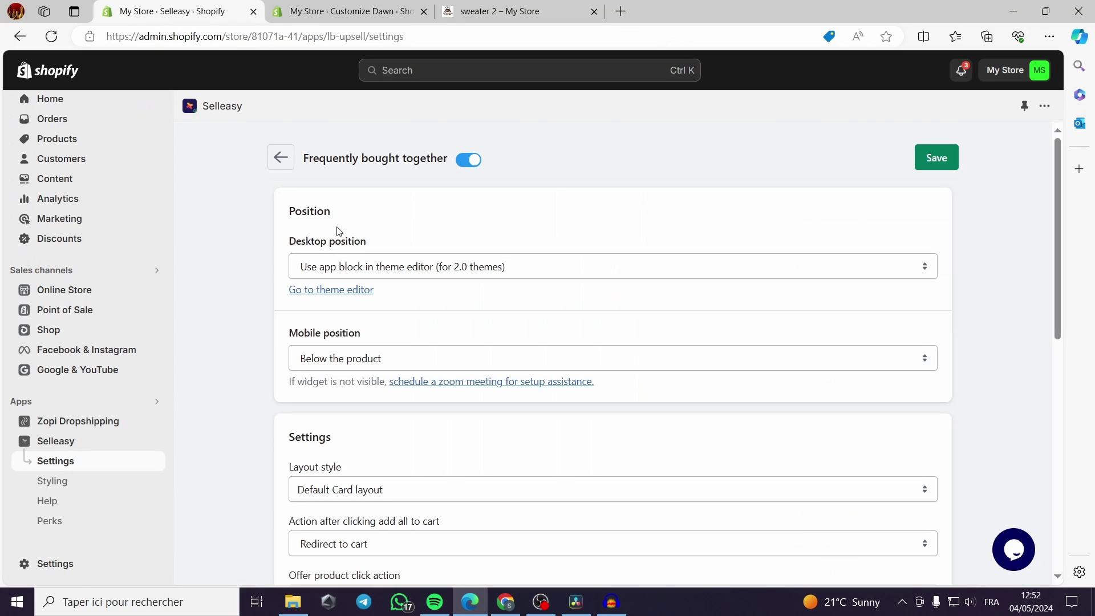
pyautogui.click(61, 469)
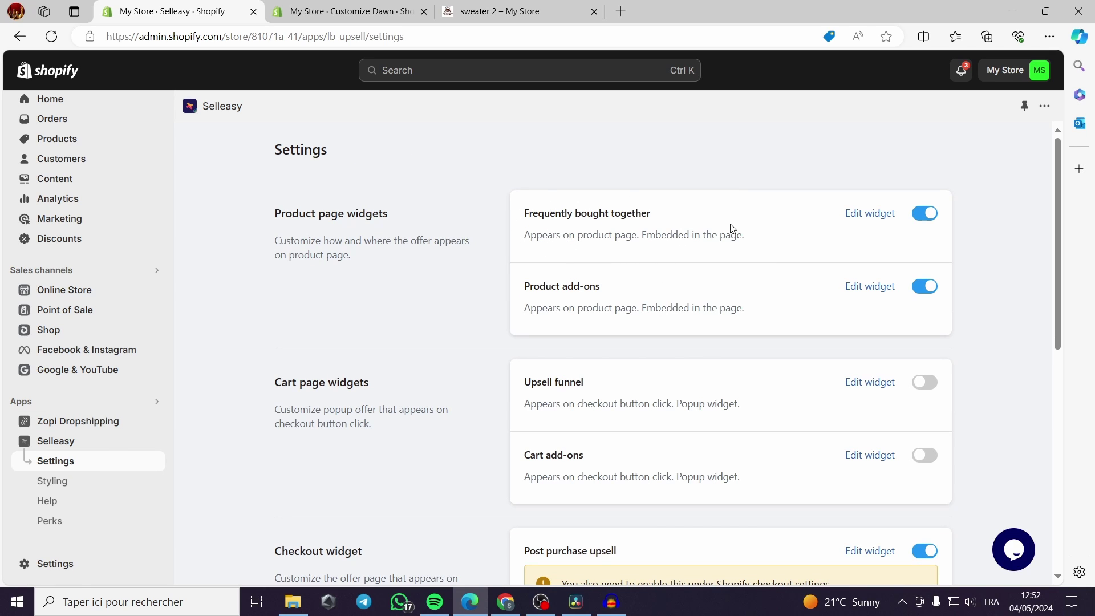
pyautogui.click(872, 217)
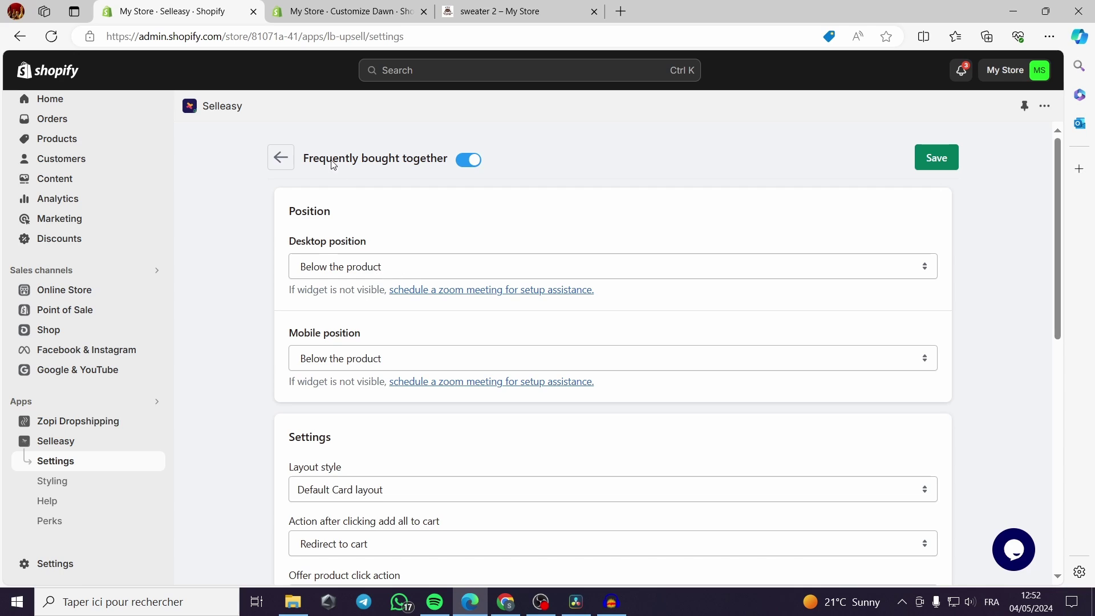
# - Set the widget's desktop position to Use app block in theme editor (for 2.0 themes) and go to the theme editor
pyautogui.click(360, 273)
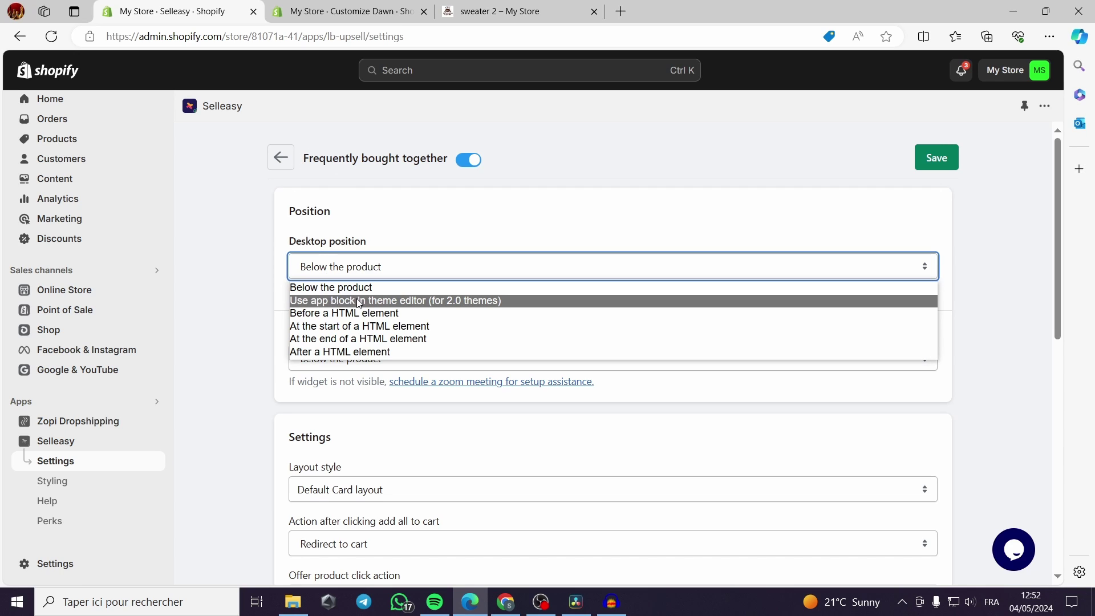
pyautogui.click(367, 232)
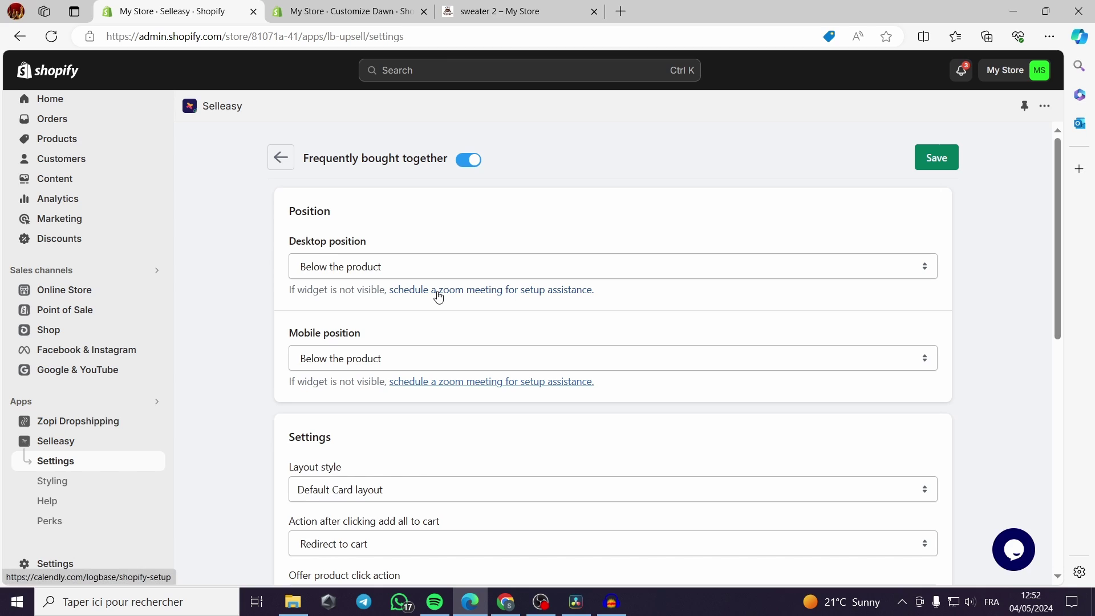
pyautogui.click(446, 265)
pyautogui.click(399, 300)
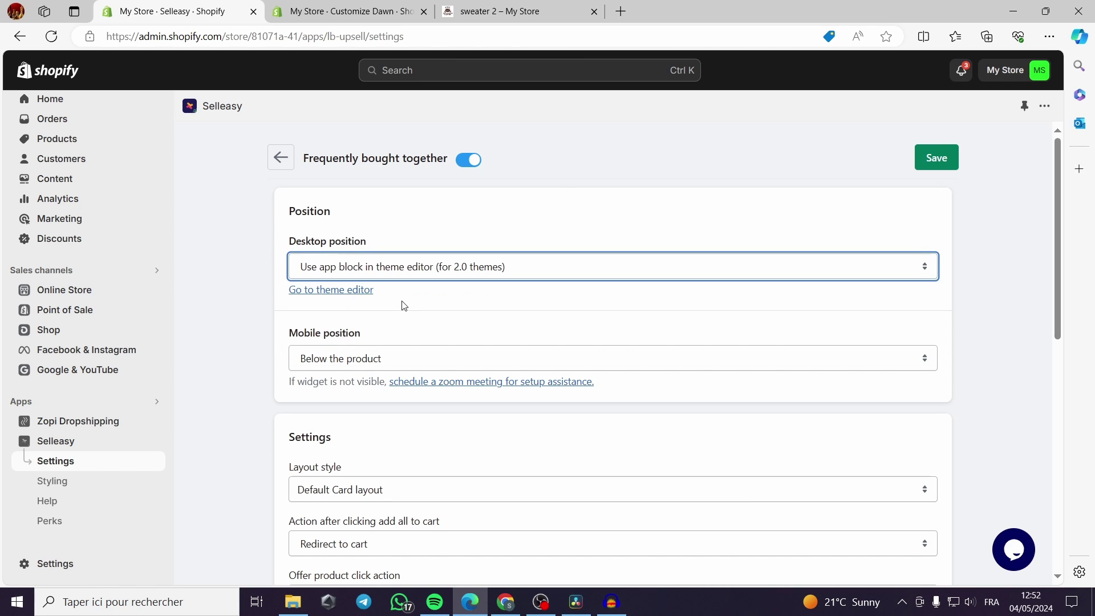
pyautogui.click(343, 287)
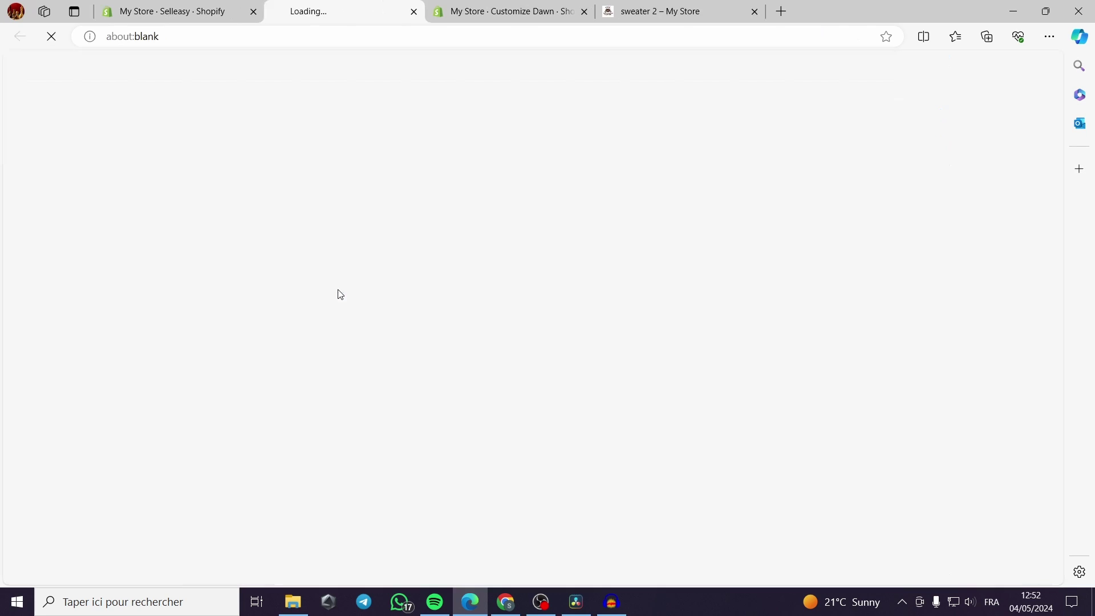
# - Review the desktop position options in Selleasy again and examine the widget on the sweater 1 product template in the theme editor
pyautogui.click(208, 13)
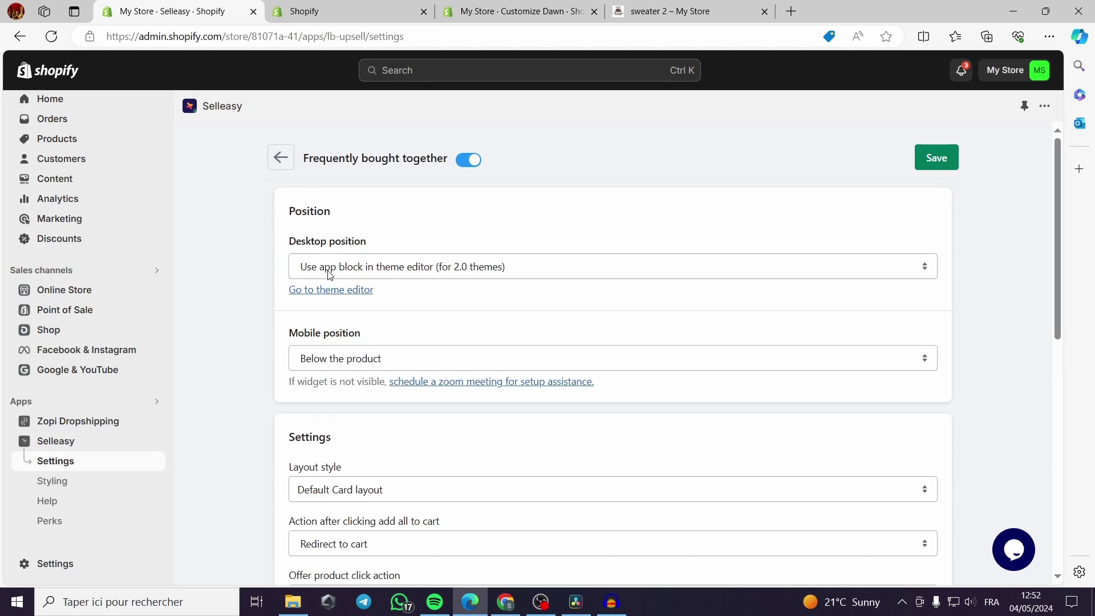
pyautogui.click(394, 268)
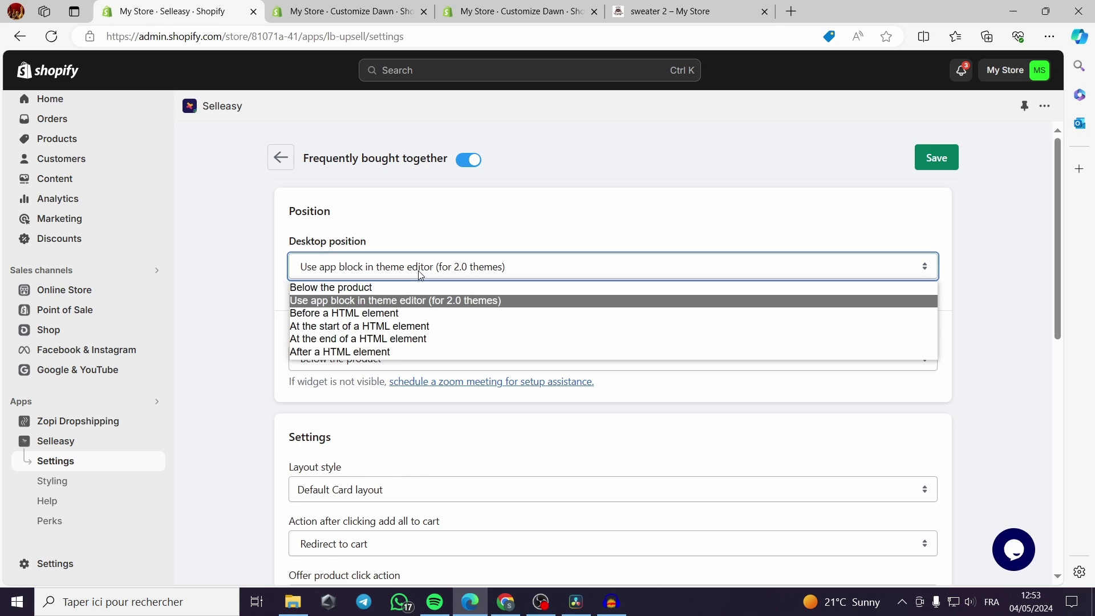
pyautogui.click(420, 268)
pyautogui.click(388, 7)
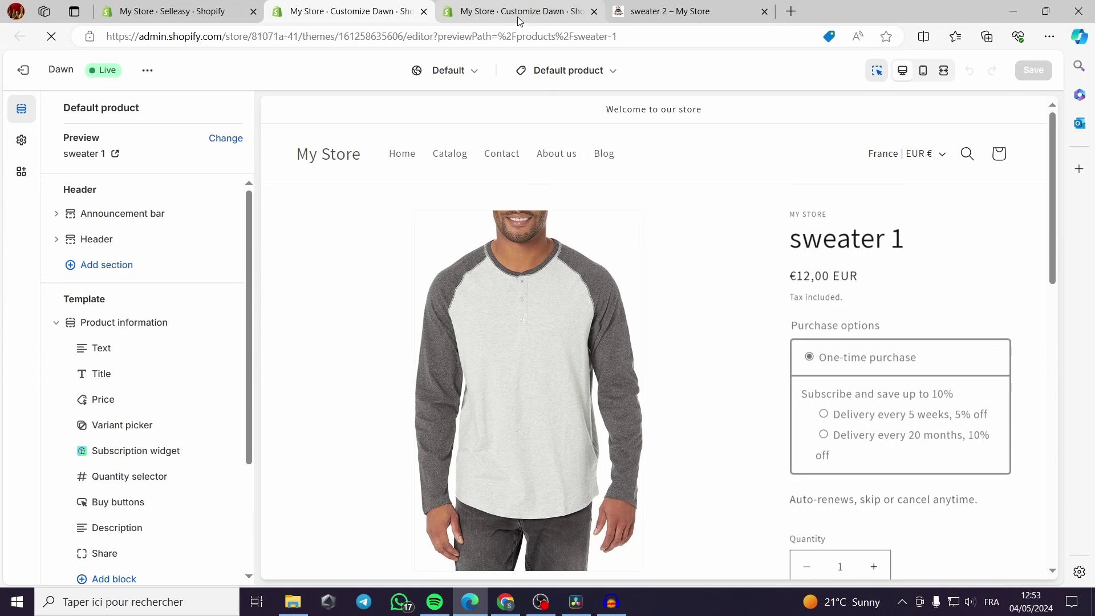
pyautogui.scroll(-6, 850, 320)
pyautogui.scroll(1, 830, 325)
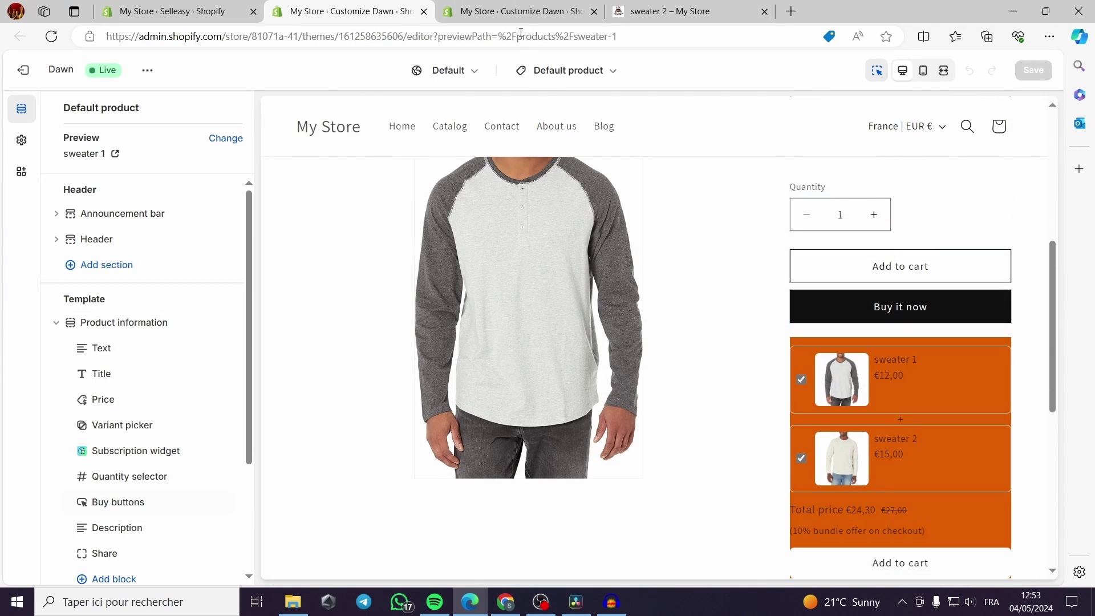
# - Close the duplicate theme editor page and return to the newly opened theme editor
pyautogui.click(579, 15)
pyautogui.click(601, 114)
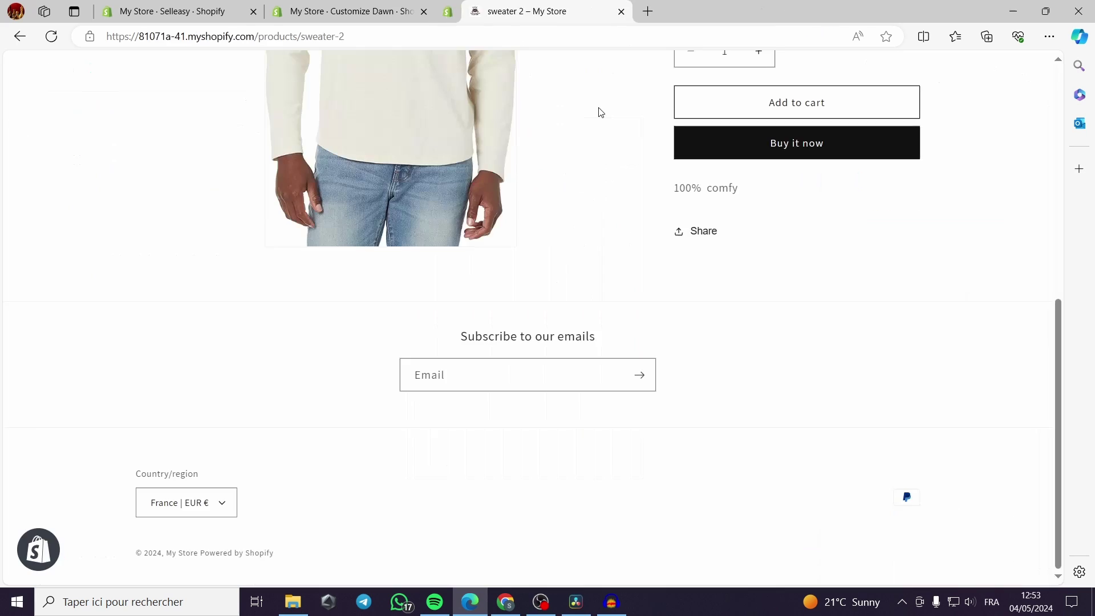
pyautogui.click(388, 7)
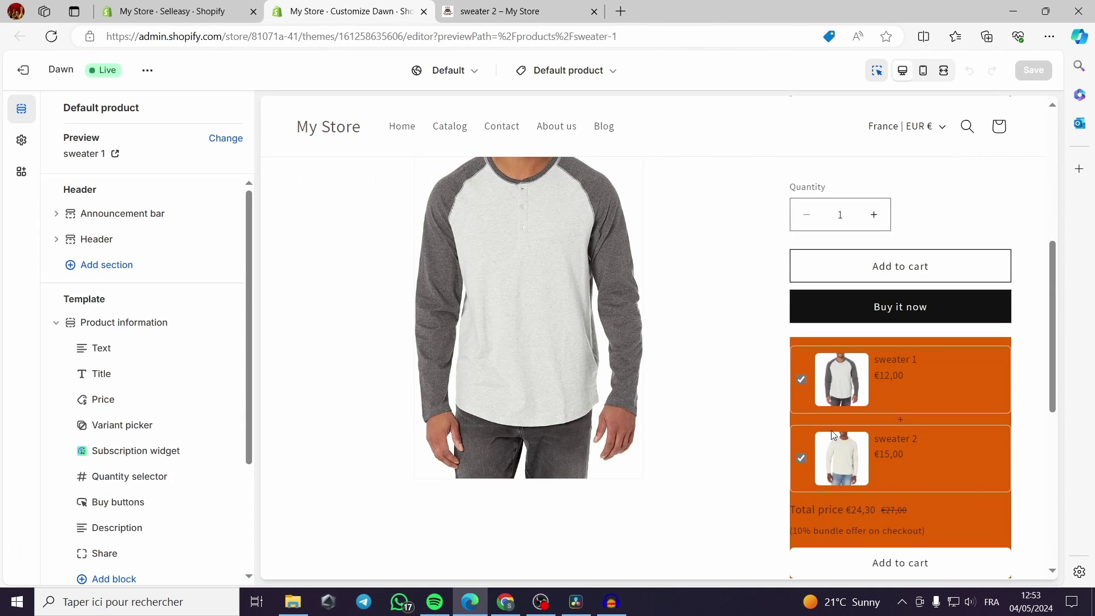
# - Move the Buy buttons block containing the bundle offer to the next position and back to the previous one
pyautogui.click(916, 409)
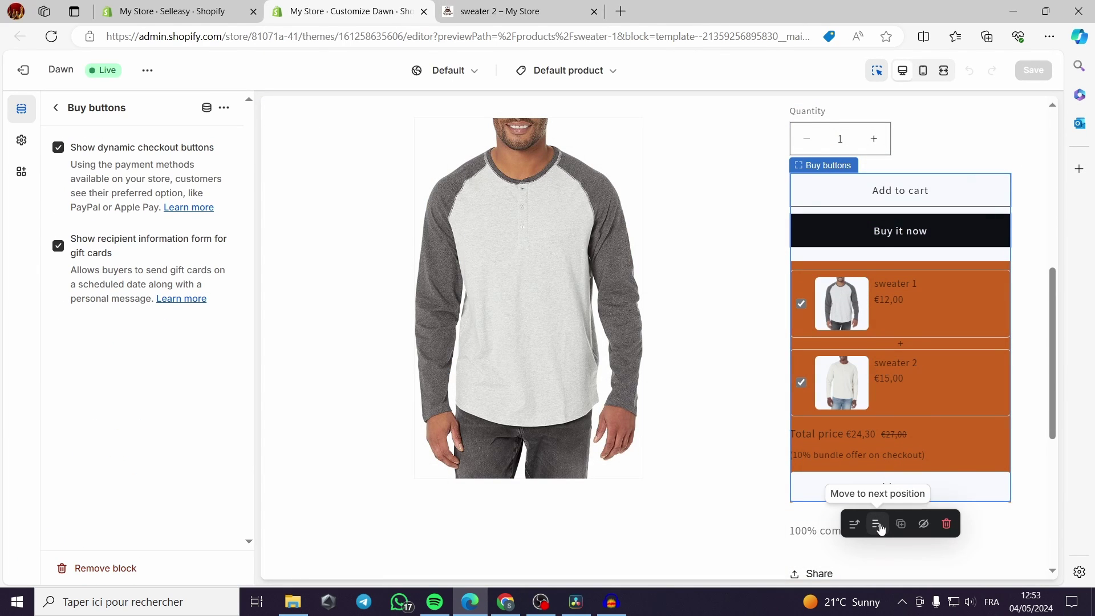
pyautogui.click(877, 524)
pyautogui.click(854, 525)
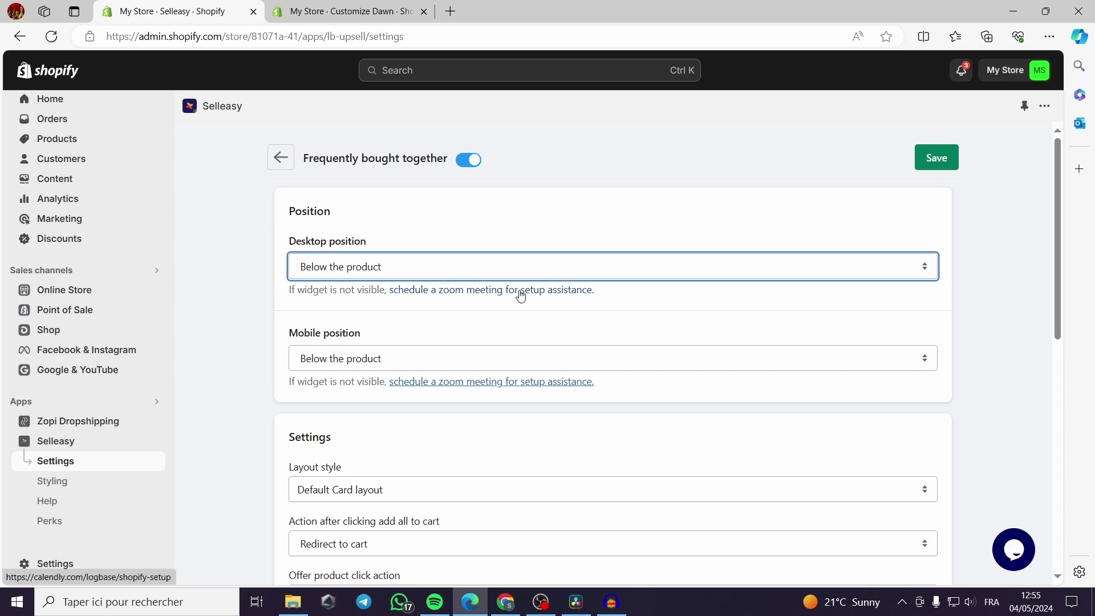
pyautogui.moveTo(289, 291)
pyautogui.mouseDown()
pyautogui.moveTo(374, 290)
pyautogui.moveTo(291, 289)
pyautogui.mouseUp()
pyautogui.click(373, 310)
pyautogui.click(307, 308)
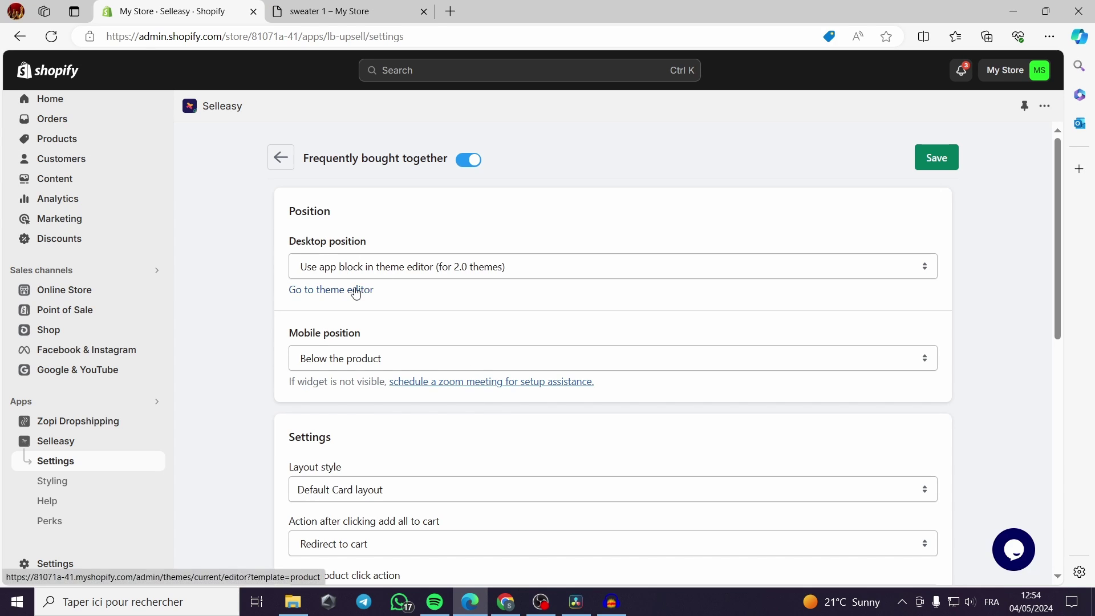
# - Open the theme editor from the widget's desktop position setting and examine the sweater 1 product template for the widget
pyautogui.click(355, 291)
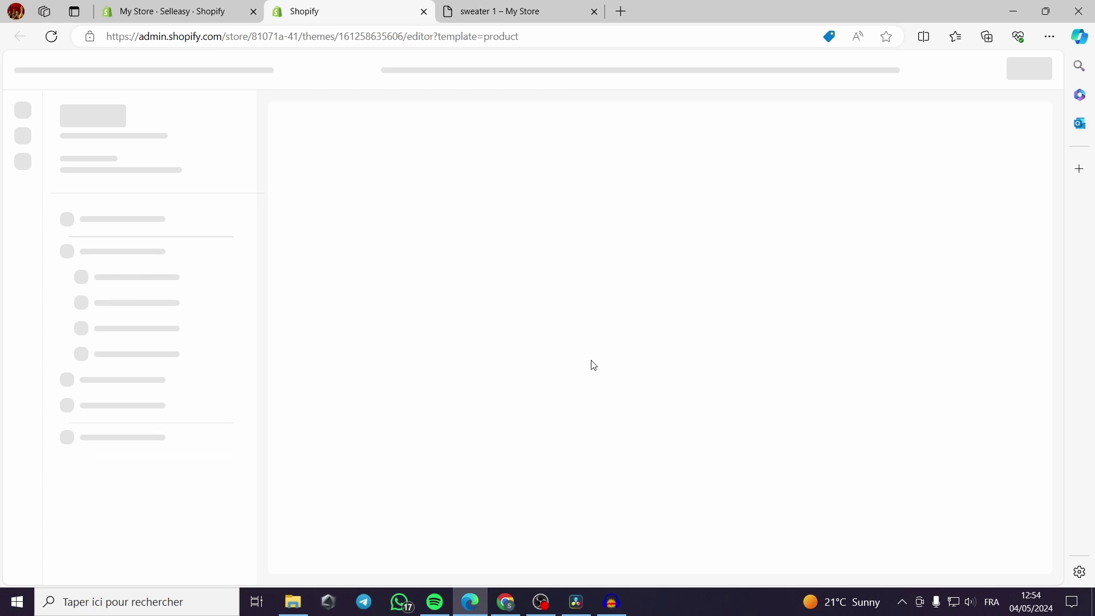
pyautogui.scroll(-6, 946, 399)
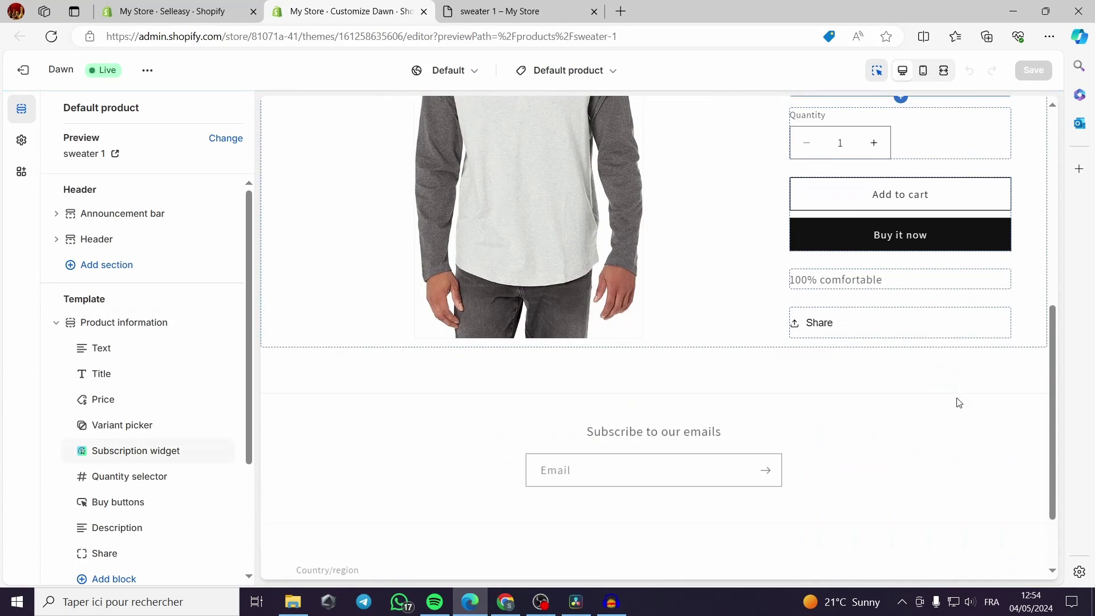
pyautogui.scroll(7, 912, 396)
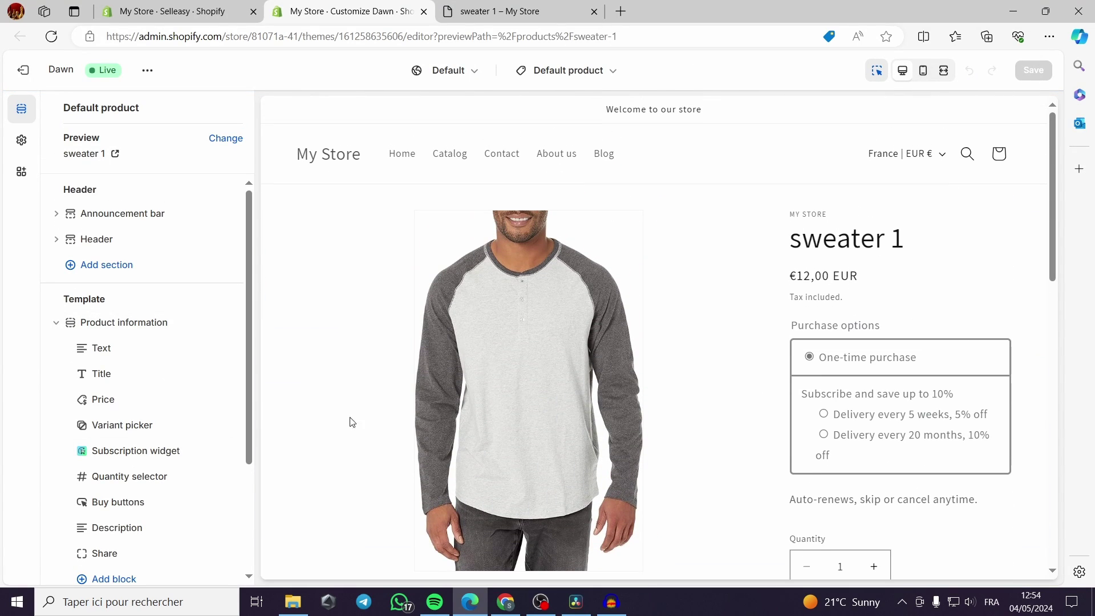
pyautogui.scroll(-5, 730, 427)
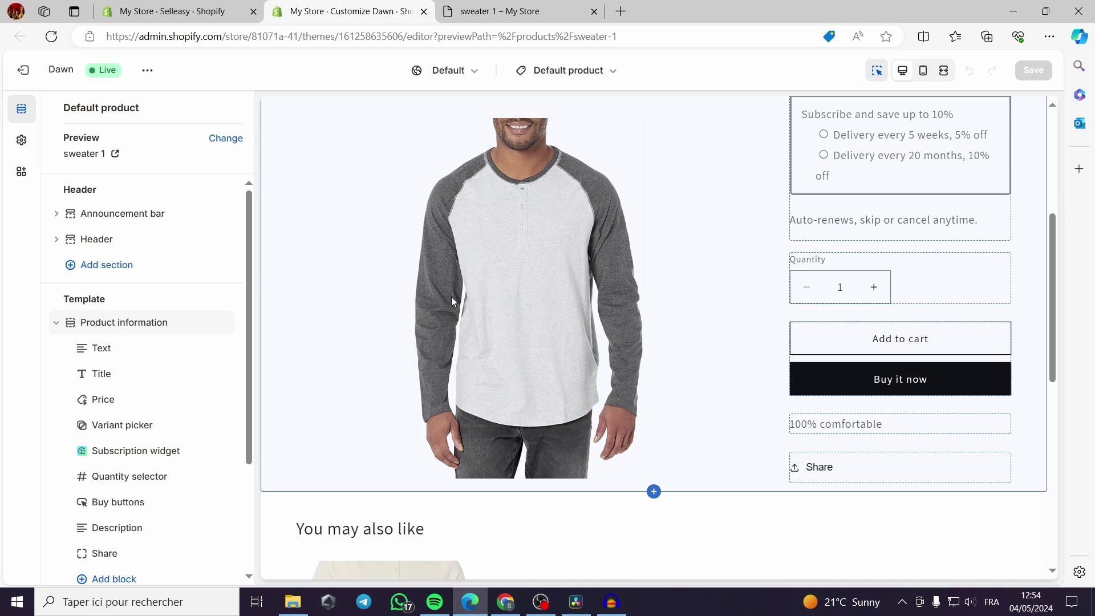